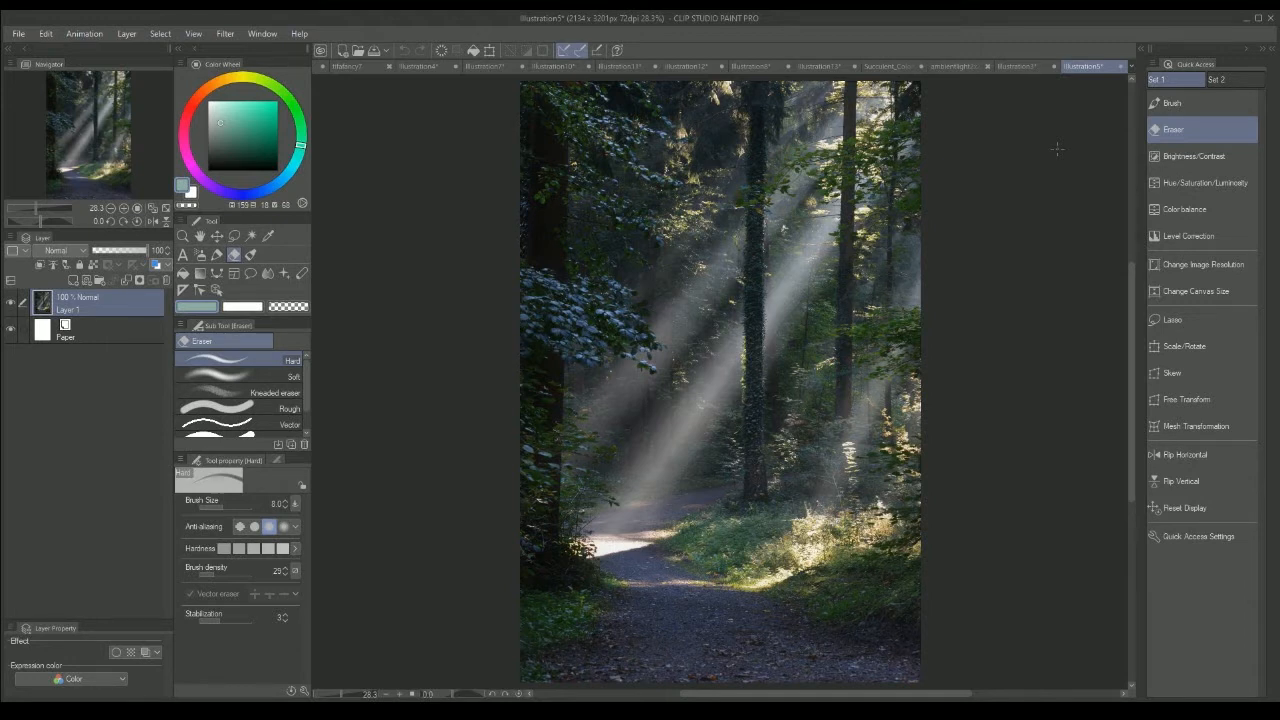
# Step: With the FLAT OIL brush, paint a beige sun with short rays over the upper-right trees of the forest photo
pyautogui.click(250, 254)
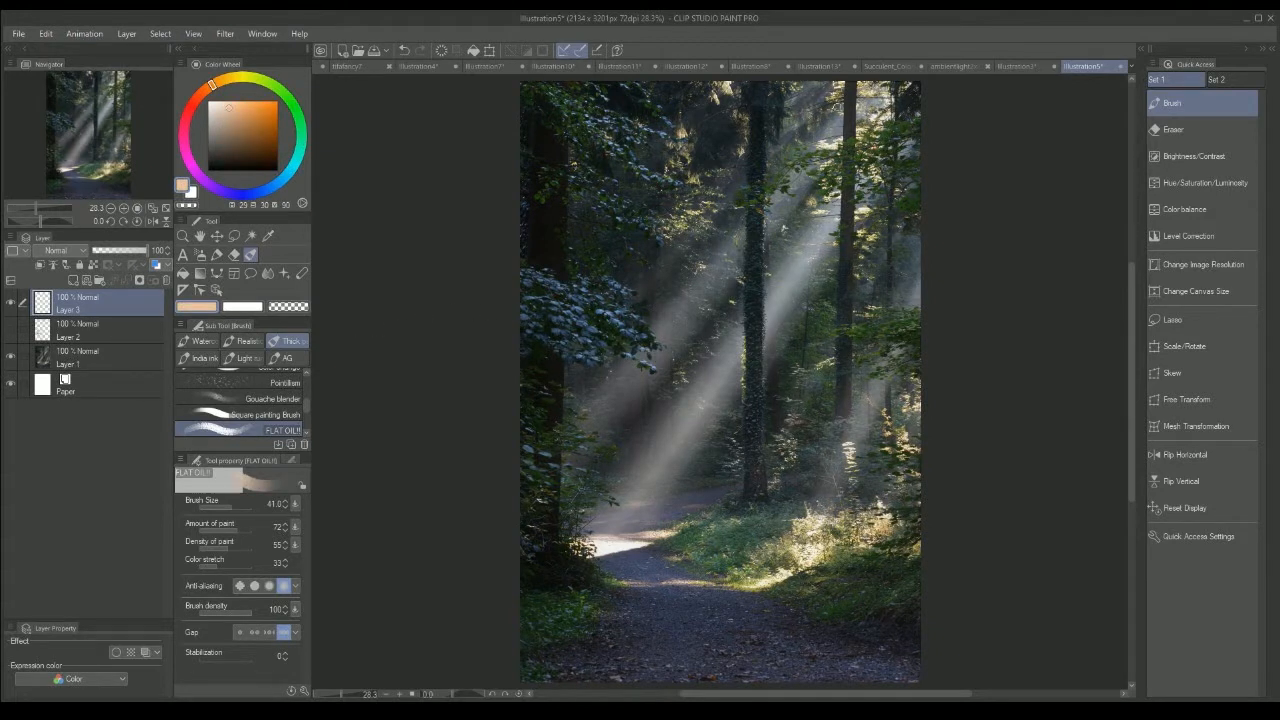
pyautogui.moveTo(845, 100)
pyautogui.mouseDown()
pyautogui.moveTo(880, 135)
pyautogui.moveTo(872, 125)
pyautogui.moveTo(887, 124)
pyautogui.moveTo(801, 117)
pyautogui.moveTo(825, 145)
pyautogui.mouseUp()
pyautogui.moveTo(854, 146)
pyautogui.mouseDown()
pyautogui.moveTo(851, 162)
pyautogui.moveTo(877, 170)
pyautogui.mouseUp()
pyautogui.moveTo(890, 154); pyautogui.dragTo(900, 172)
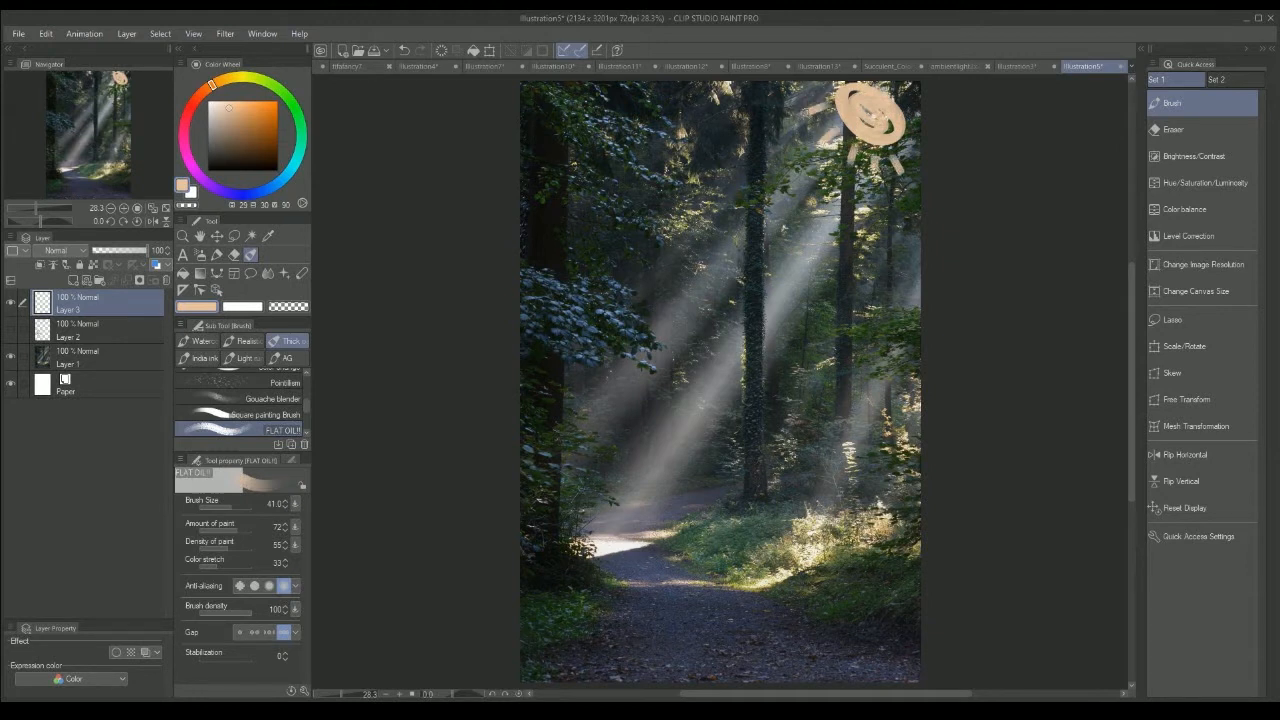
# Step: Paint a soft blue sky band with short downward rays along the upper edge of the forest photo
pyautogui.click(259, 192)
pyautogui.click(233, 114)
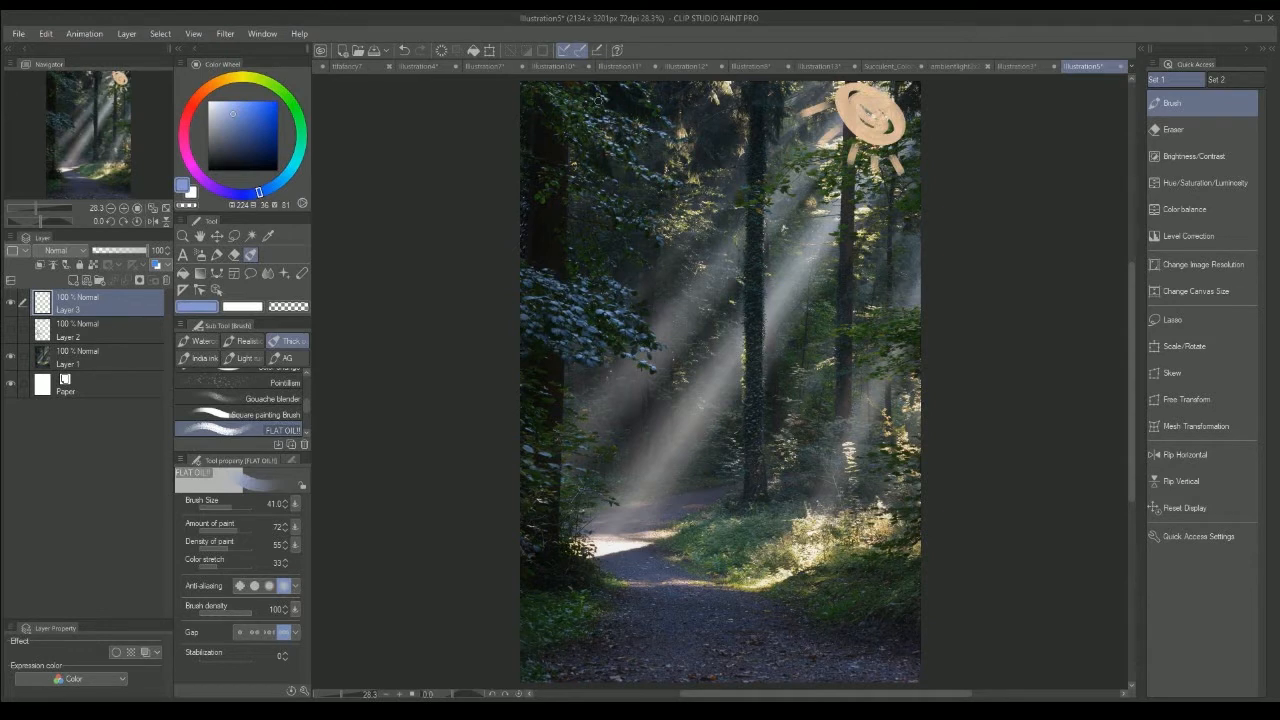
pyautogui.moveTo(559, 99)
pyautogui.mouseDown()
pyautogui.moveTo(800, 92)
pyautogui.moveTo(530, 96)
pyautogui.moveTo(578, 132)
pyautogui.moveTo(574, 156)
pyautogui.mouseUp()
pyautogui.moveTo(612, 122); pyautogui.dragTo(608, 152)
pyautogui.moveTo(668, 116)
pyautogui.mouseDown()
pyautogui.moveTo(672, 146)
pyautogui.moveTo(712, 147)
pyautogui.mouseUp()
pyautogui.moveTo(752, 120)
pyautogui.mouseDown()
pyautogui.moveTo(750, 138)
pyautogui.moveTo(786, 130)
pyautogui.mouseUp()
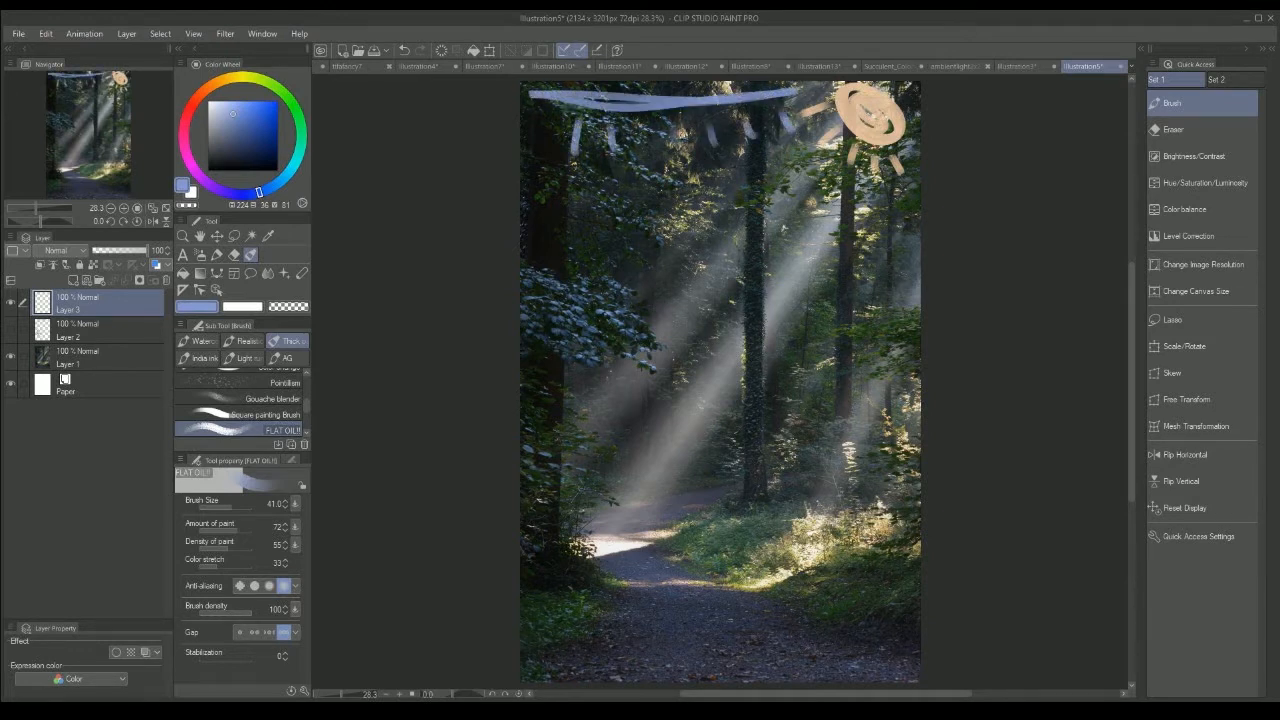
pyautogui.moveTo(666, 120); pyautogui.dragTo(672, 144)
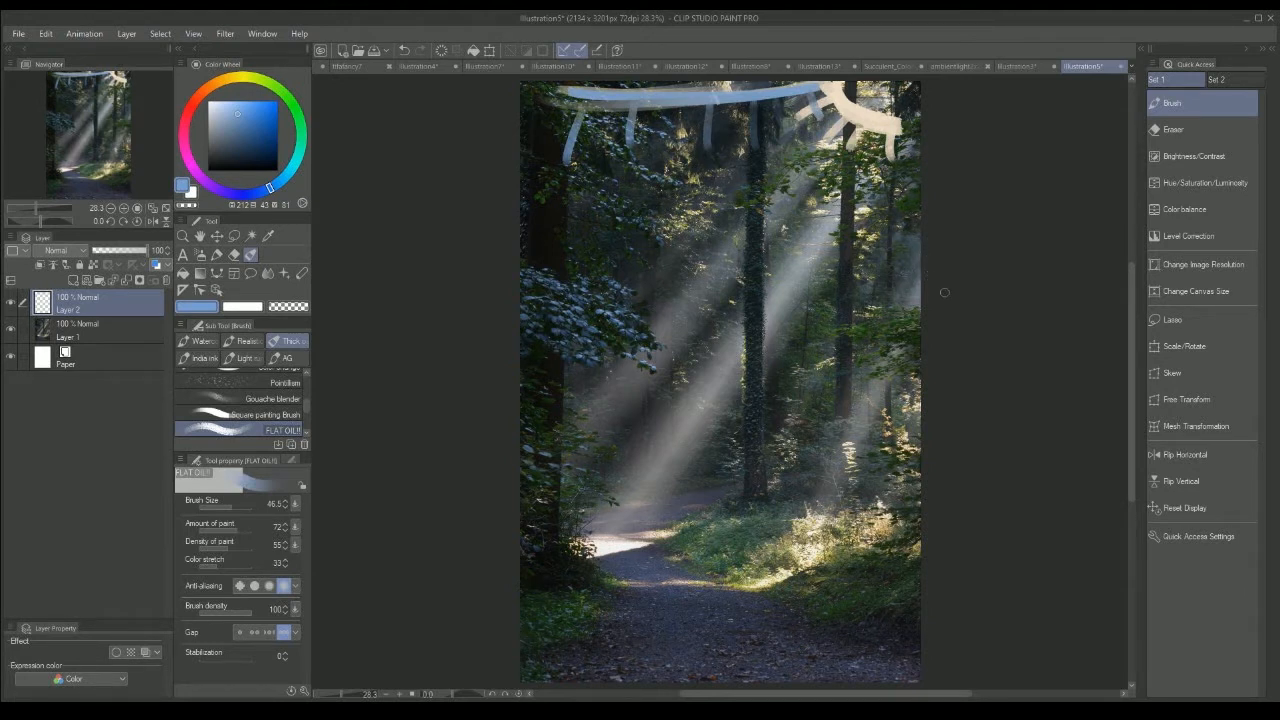
# Step: Using the sun's pale beige and a brush size of 10.3, draw a long arrow along the light beam toward the path
pyautogui.click(224, 507)
pyautogui.keyDown('alt'); pyautogui.click(887, 119); pyautogui.keyUp('alt')
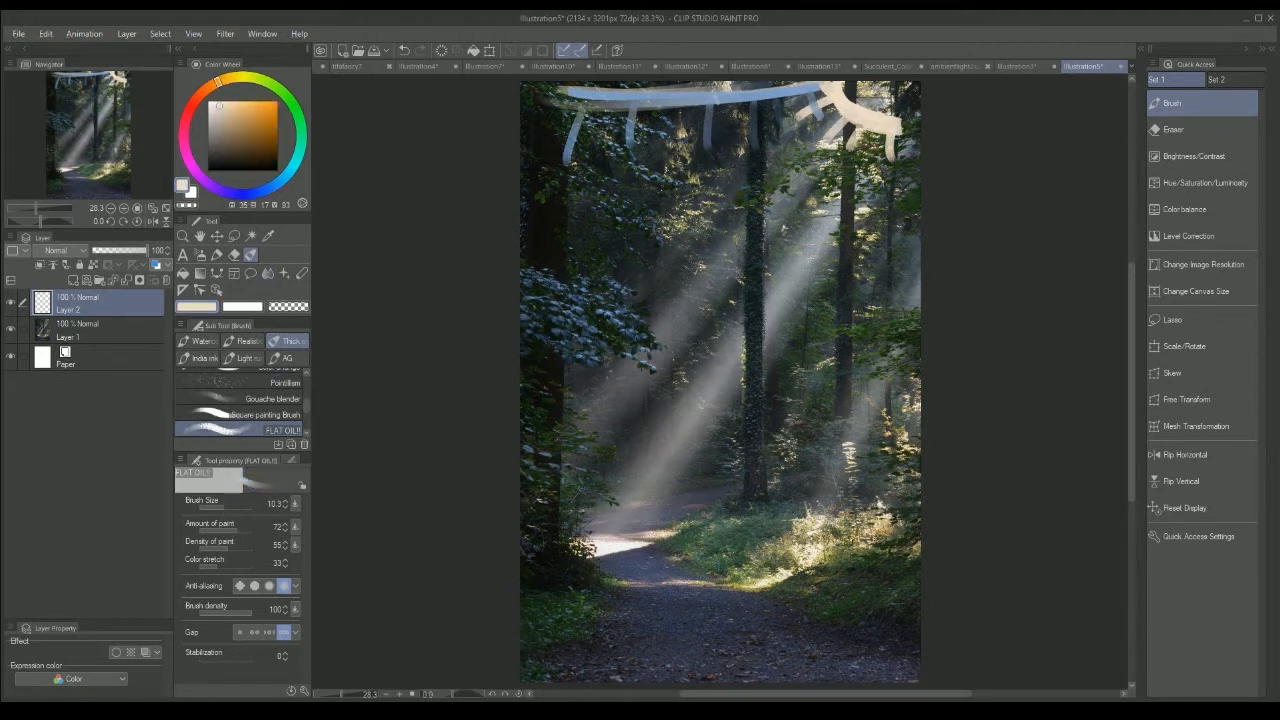
pyautogui.moveTo(843, 152)
pyautogui.mouseDown()
pyautogui.moveTo(765, 275)
pyautogui.moveTo(626, 444)
pyautogui.moveTo(619, 432)
pyautogui.moveTo(633, 447)
pyautogui.mouseUp()
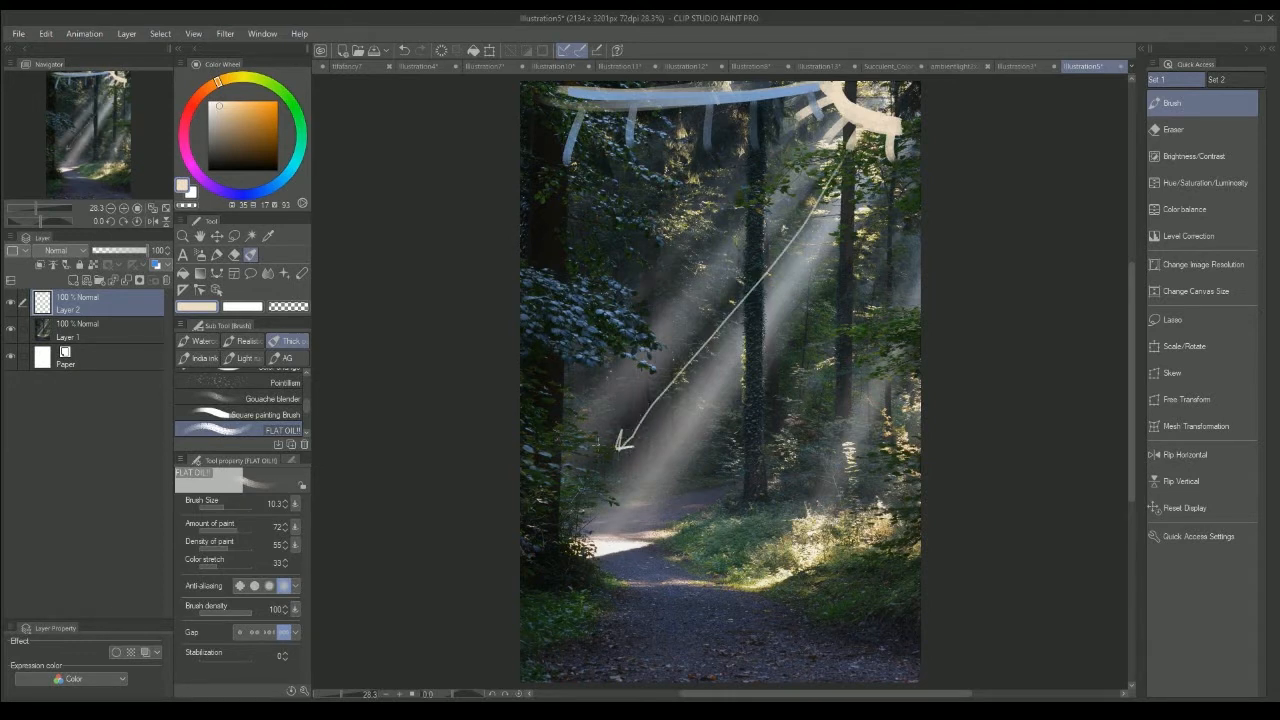
# Step: Draw olive-yellow bounce-light arrows fanning out from the beam arrow's tip with a brush size of 41
pyautogui.keyDown('alt'); pyautogui.click(594, 432); pyautogui.keyUp('alt')
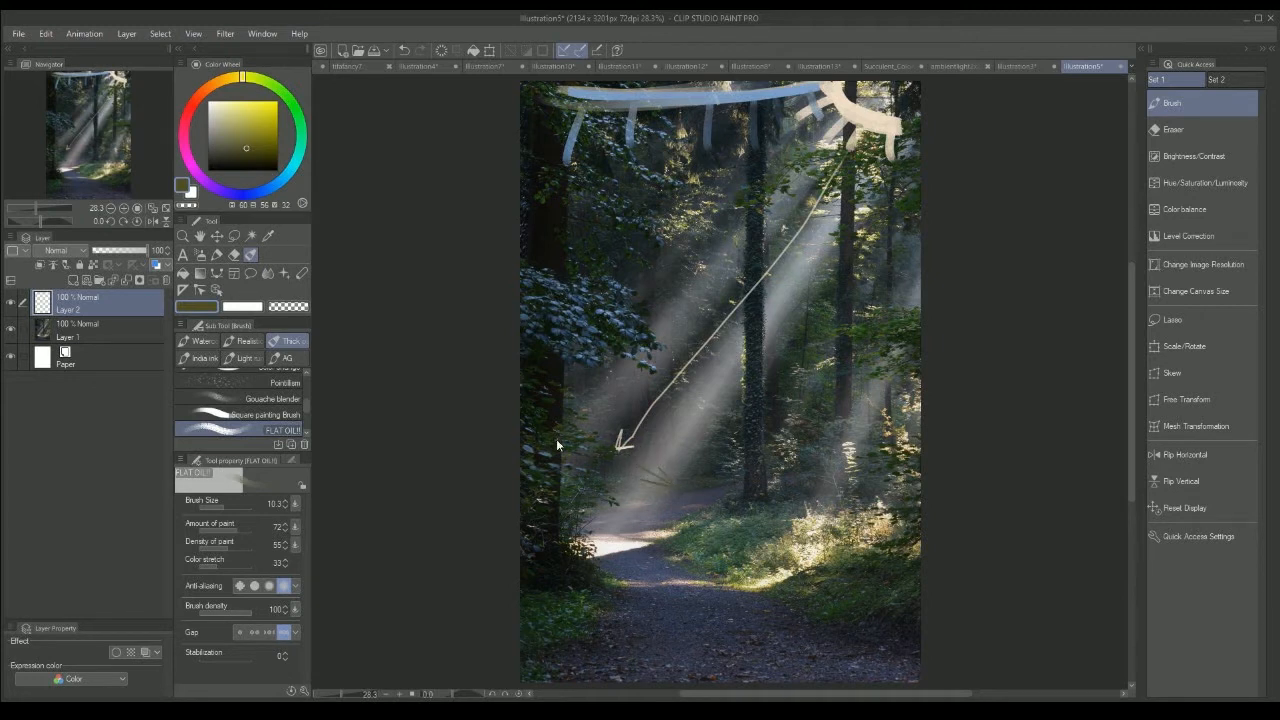
pyautogui.keyDown('alt'); pyautogui.click(617, 483); pyautogui.keyUp('alt')
pyautogui.click(231, 507)
pyautogui.moveTo(610, 455)
pyautogui.mouseDown()
pyautogui.moveTo(666, 491)
pyautogui.moveTo(622, 375)
pyautogui.moveTo(630, 396)
pyautogui.mouseUp()
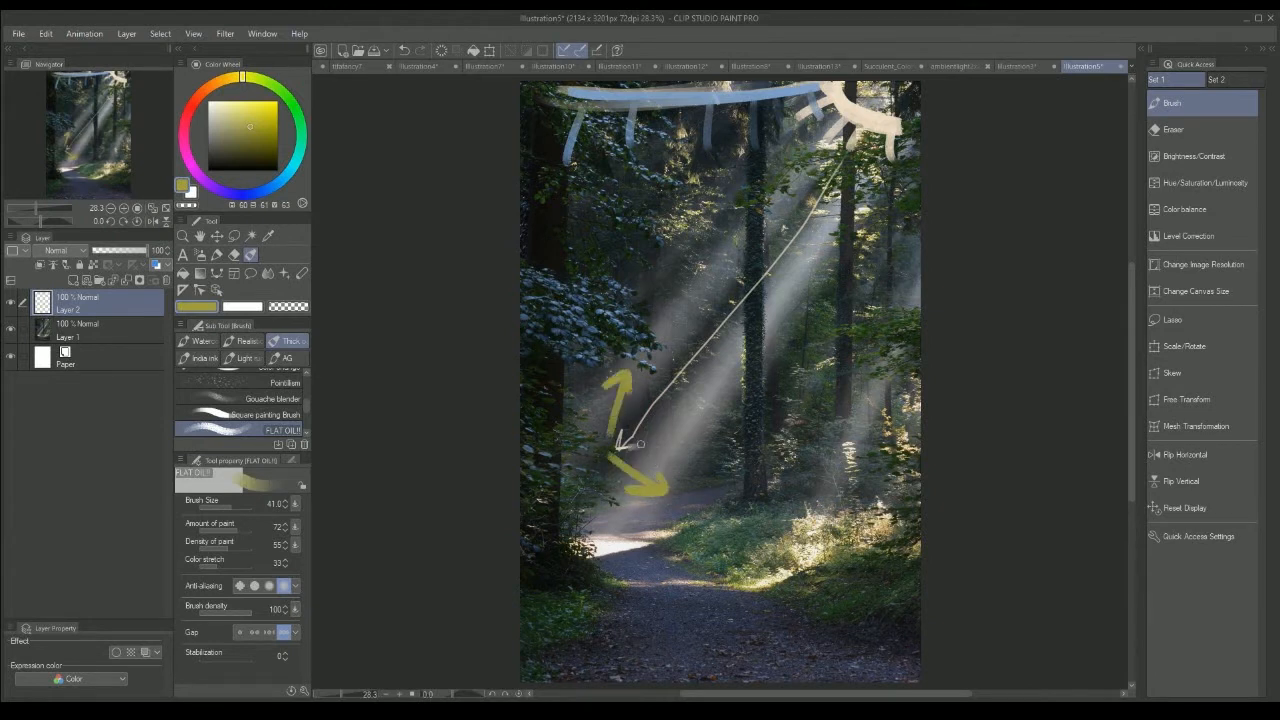
pyautogui.moveTo(640, 444); pyautogui.dragTo(715, 406)
pyautogui.moveTo(676, 400); pyautogui.dragTo(705, 424)
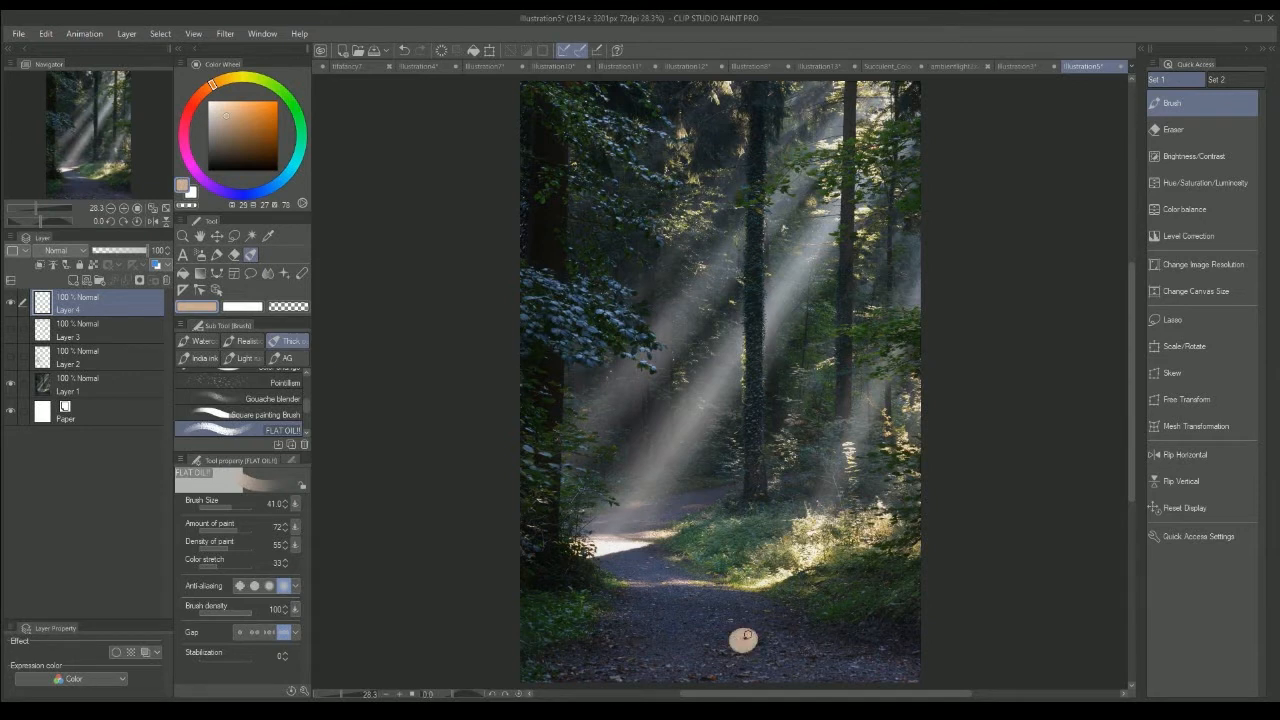
# Step: Dab a light tan swatch on the forest path and open the sunlit dirt-road photo, Illustration3, for colour picking
pyautogui.keyDown('alt'); pyautogui.click(740, 641); pyautogui.keyUp('alt')
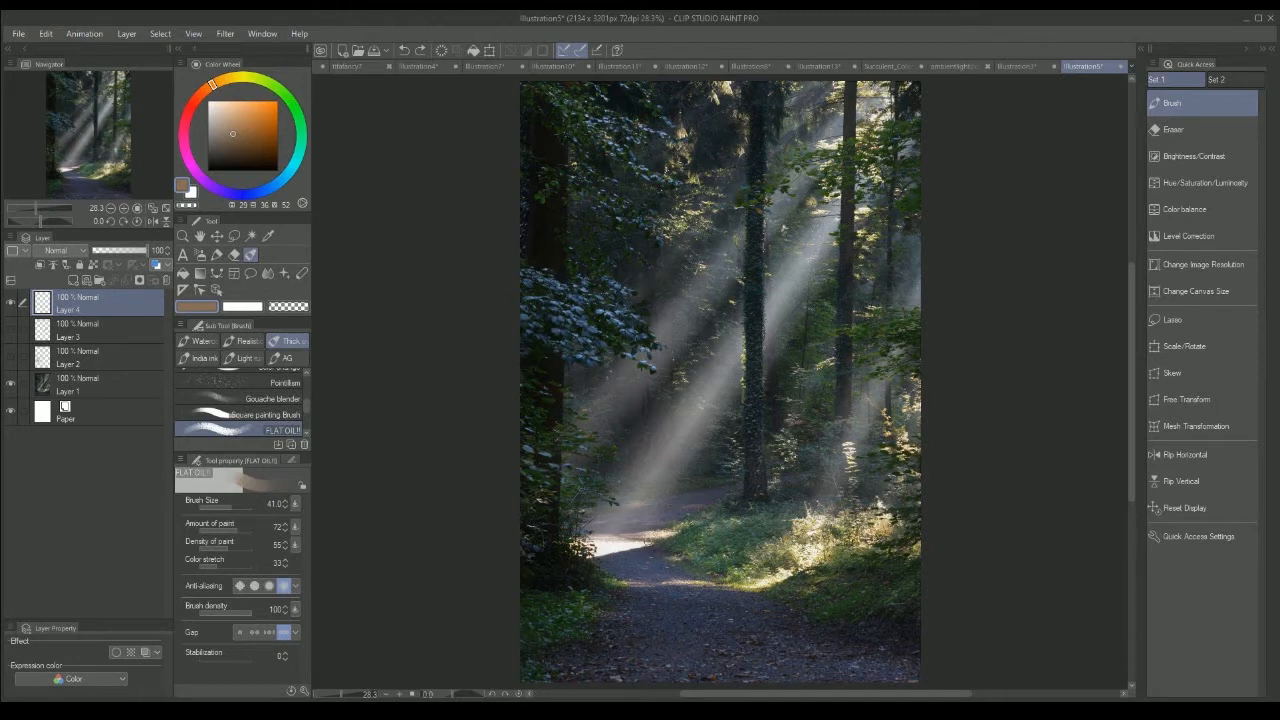
pyautogui.click(1015, 66)
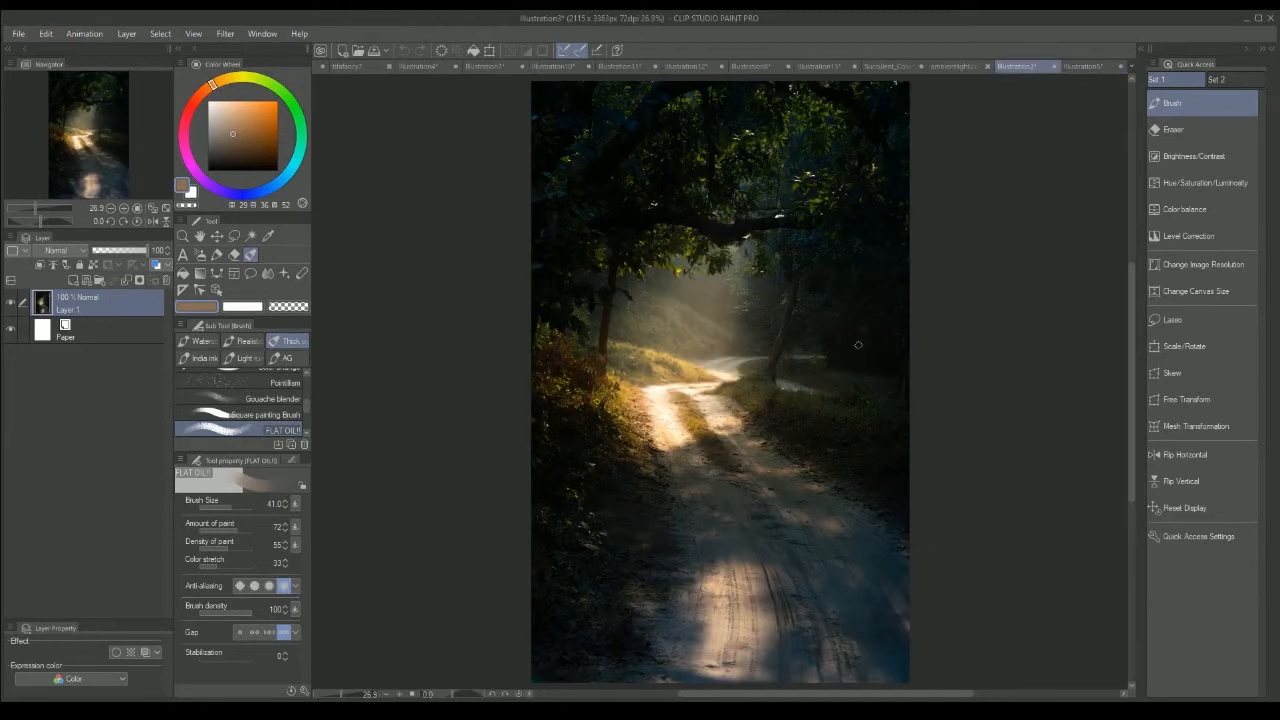
pyautogui.press('i')
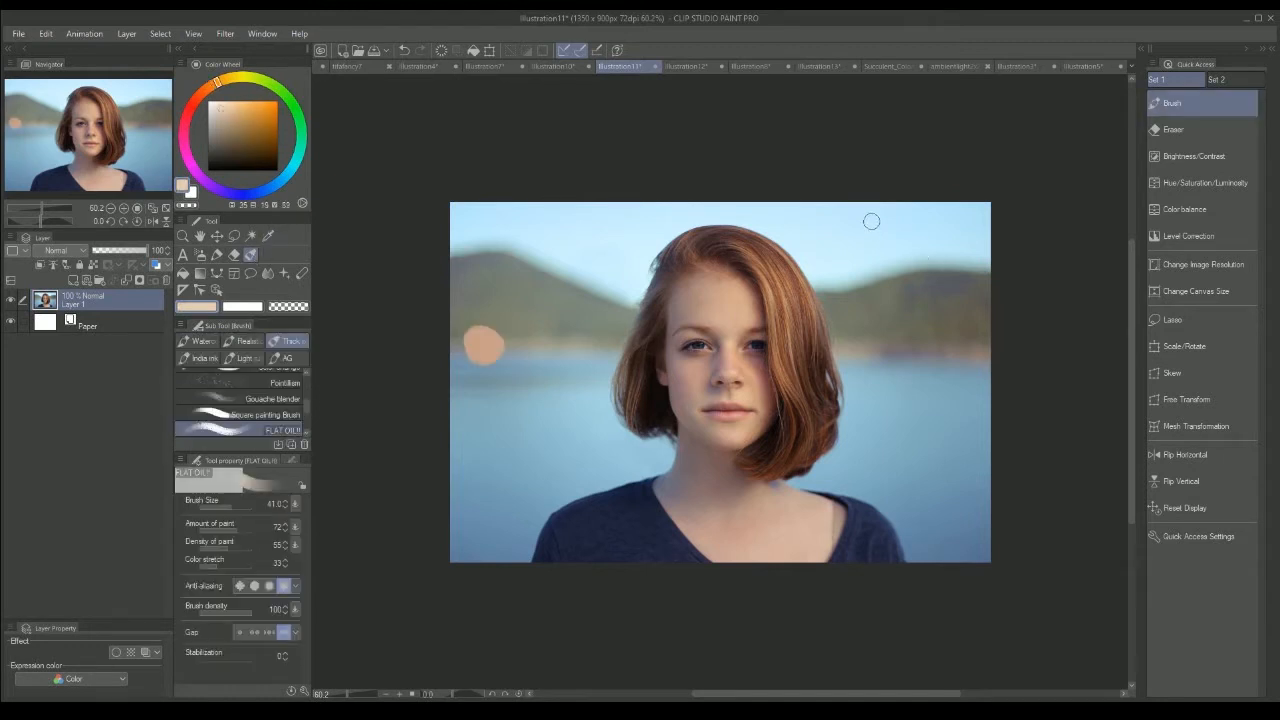
# Step: Paint a pale beige sun with short rays in the sky beside the red-haired woman in Illustration11
pyautogui.moveTo(878, 228)
pyautogui.mouseDown()
pyautogui.moveTo(906, 236)
pyautogui.moveTo(847, 228)
pyautogui.mouseUp()
pyautogui.moveTo(870, 252)
pyautogui.mouseDown()
pyautogui.moveTo(853, 262)
pyautogui.moveTo(878, 271)
pyautogui.mouseUp()
pyautogui.moveTo(901, 261); pyautogui.dragTo(908, 287)
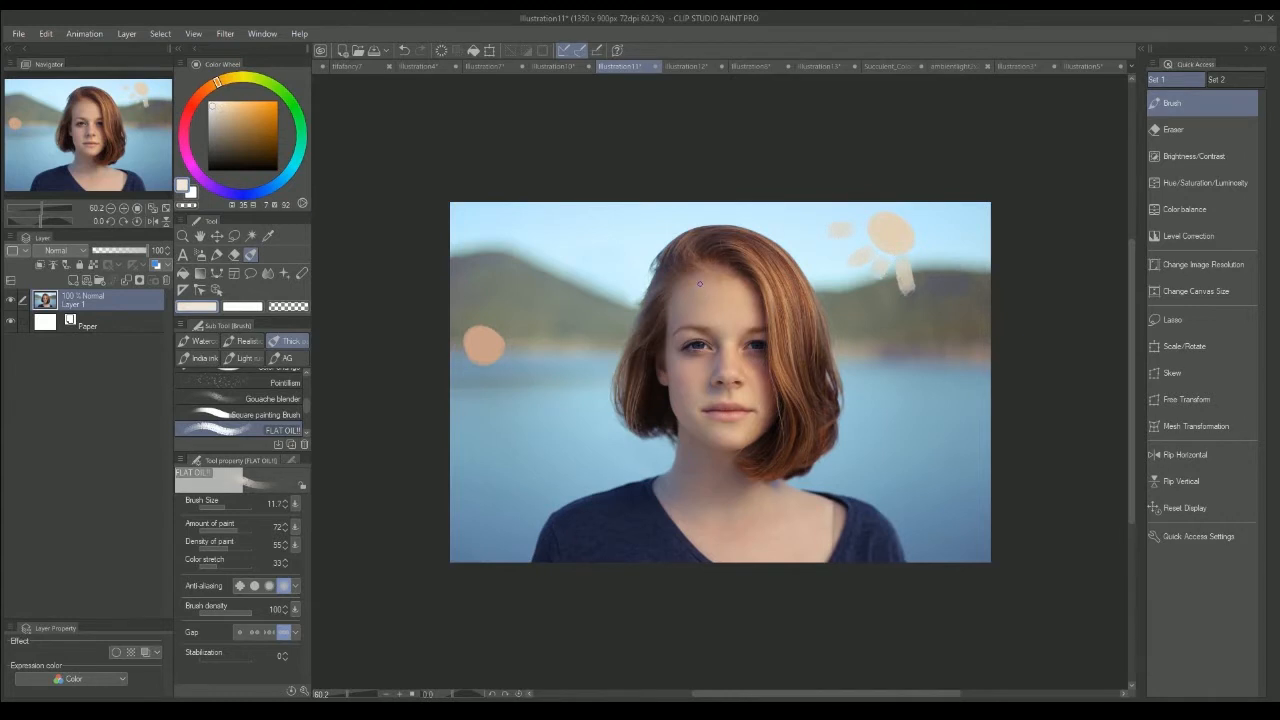
# Step: Try near-white highlight strokes on the woman's forehead, nose and cheeks, and undo them
pyautogui.moveTo(700, 284)
pyautogui.mouseDown()
pyautogui.moveTo(698, 308)
pyautogui.moveTo(732, 330)
pyautogui.moveTo(756, 313)
pyautogui.mouseUp()
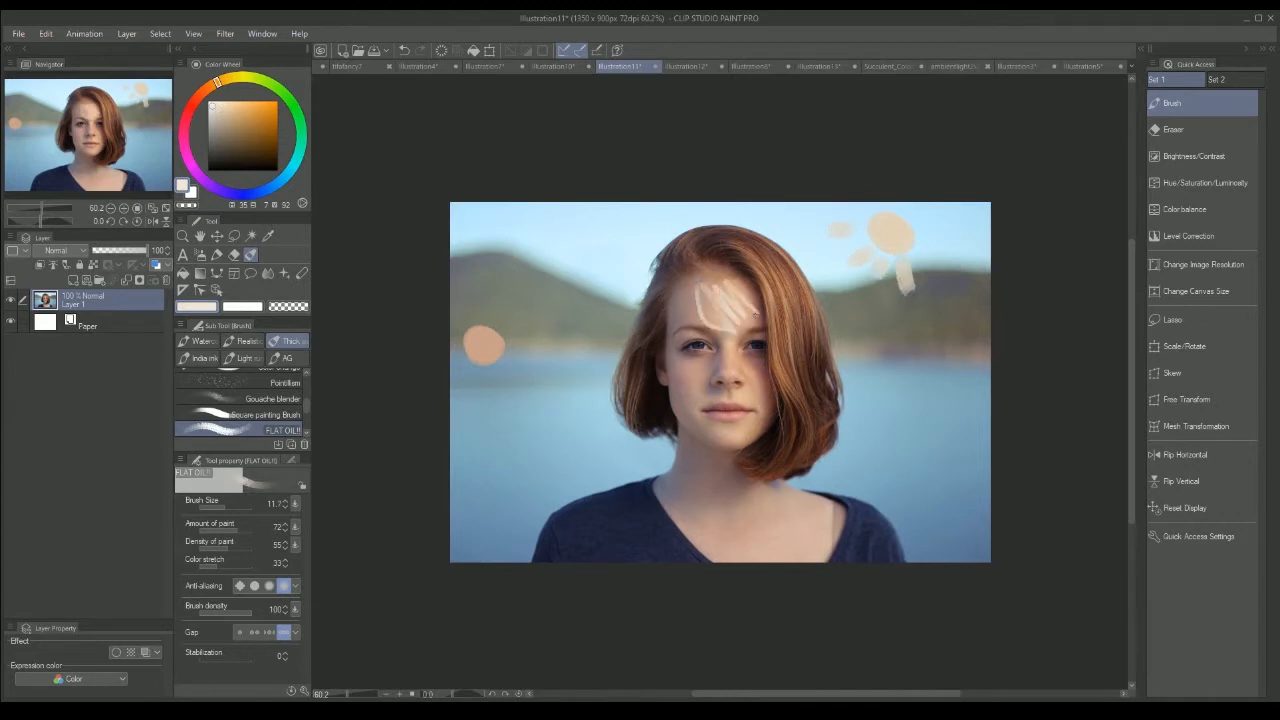
pyautogui.moveTo(727, 356)
pyautogui.mouseDown()
pyautogui.moveTo(738, 370)
pyautogui.moveTo(701, 394)
pyautogui.mouseUp()
pyautogui.moveTo(693, 366)
pyautogui.mouseDown()
pyautogui.moveTo(727, 376)
pyautogui.moveTo(758, 374)
pyautogui.mouseUp()
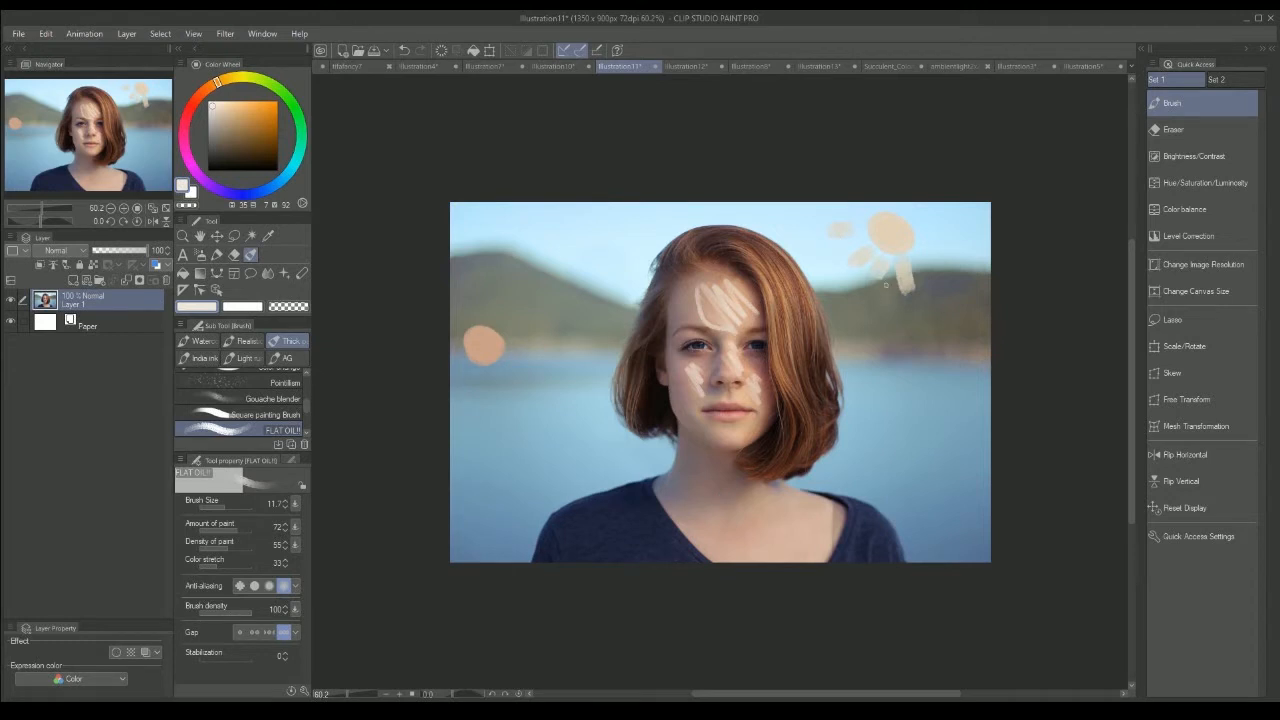
pyautogui.hotkey('ctrl', 'z')
pyautogui.hotkey('ctrl', 'z')
pyautogui.hotkey('ctrl', 'z')
pyautogui.hotkey('ctrl', 'z')
pyautogui.hotkey('ctrl', 'z')
pyautogui.hotkey('ctrl', 'z')
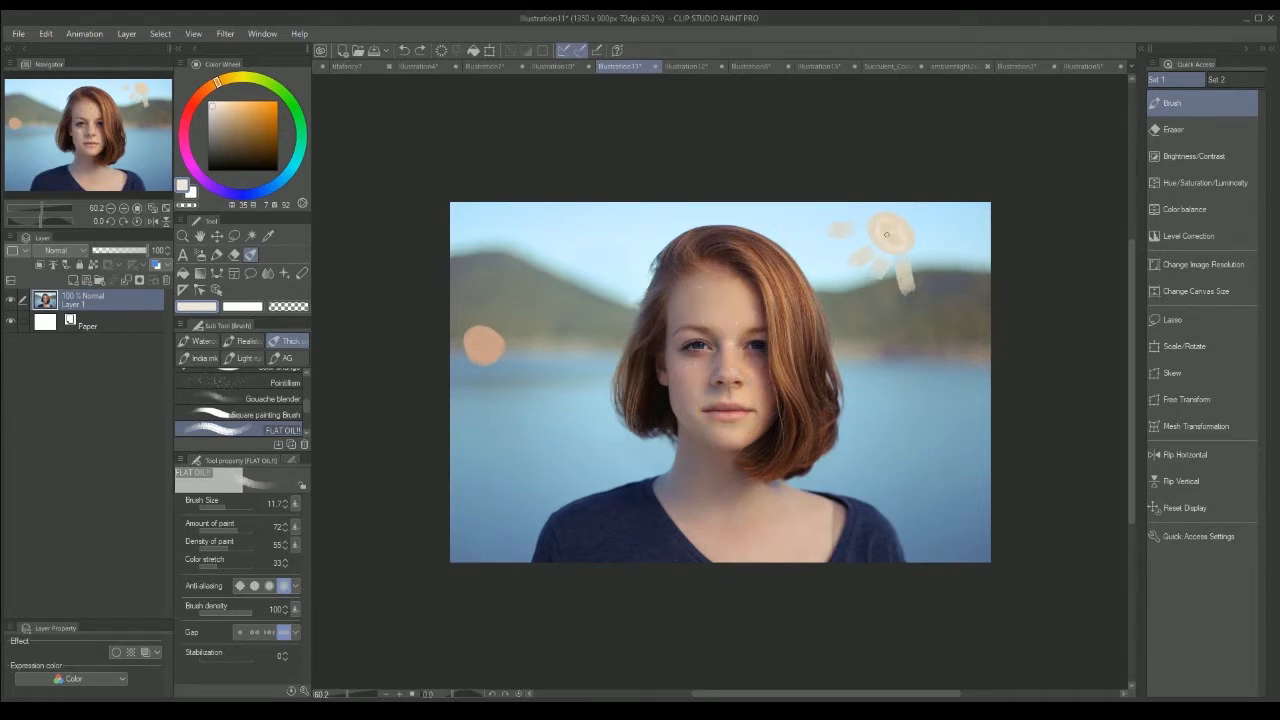
# Step: Draw white arrows showing light falling from the sun, bouncing off the water, and travelling beside the woman's hair
pyautogui.moveTo(930, 292)
pyautogui.mouseDown()
pyautogui.moveTo(947, 381)
pyautogui.moveTo(980, 350)
pyautogui.mouseUp()
pyautogui.moveTo(968, 405)
pyautogui.mouseDown()
pyautogui.moveTo(895, 439)
pyautogui.moveTo(932, 447)
pyautogui.mouseUp()
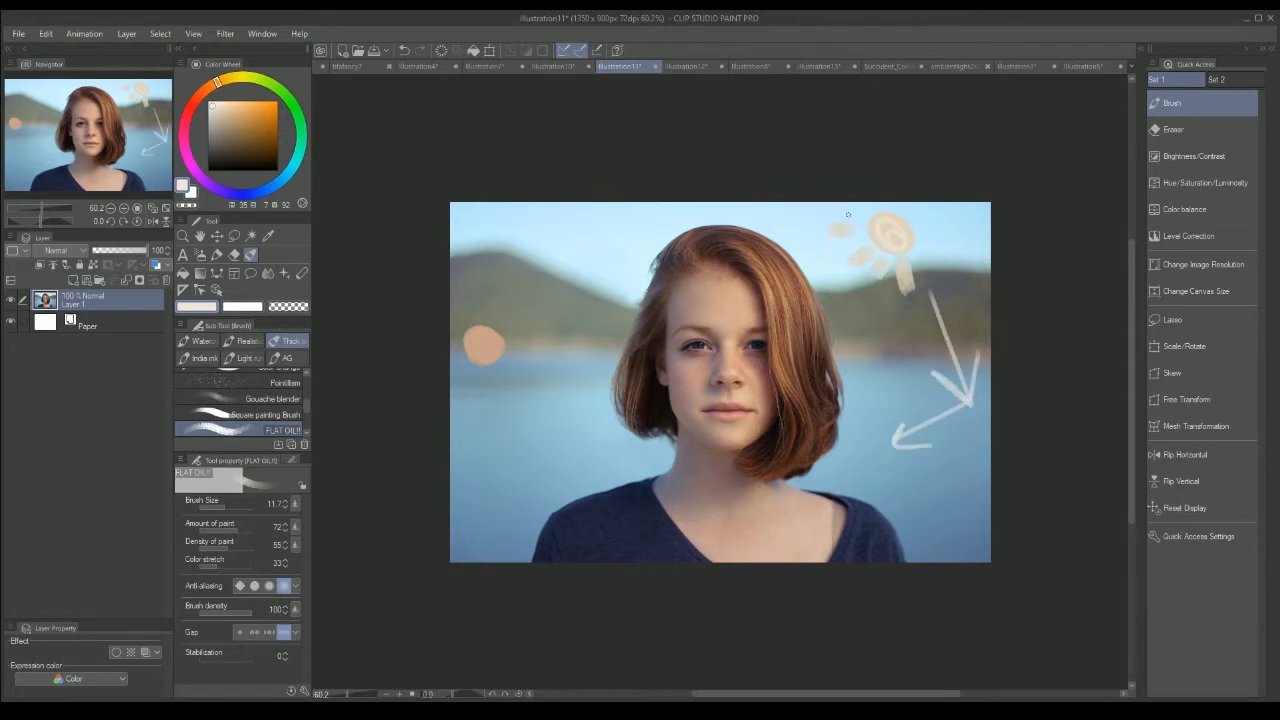
pyautogui.moveTo(645, 250)
pyautogui.mouseDown()
pyautogui.moveTo(488, 296)
pyautogui.moveTo(640, 337)
pyautogui.moveTo(612, 350)
pyautogui.mouseUp()
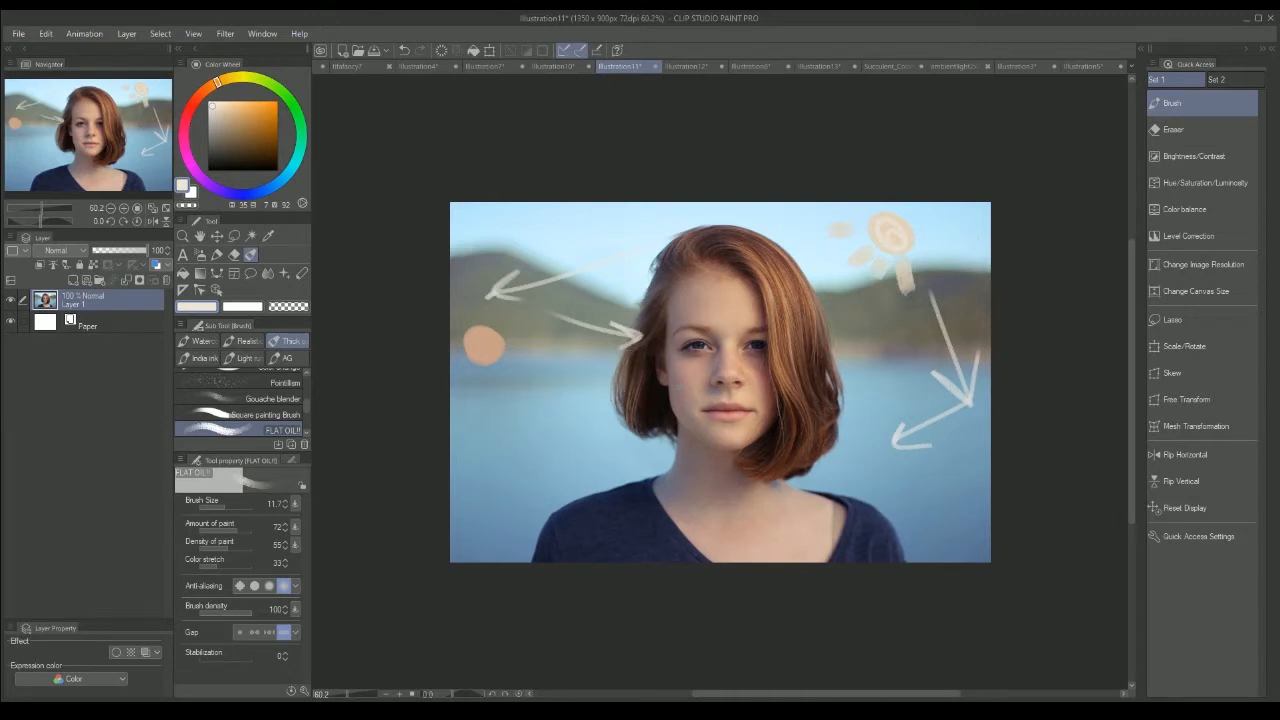
# Step: Draw an arrow rising from the lower-left water toward the woman, and dab her shadowed forehead colour beside the orange swatch
pyautogui.moveTo(479, 489)
pyautogui.mouseDown()
pyautogui.moveTo(470, 496)
pyautogui.moveTo(574, 424)
pyautogui.moveTo(584, 441)
pyautogui.mouseUp()
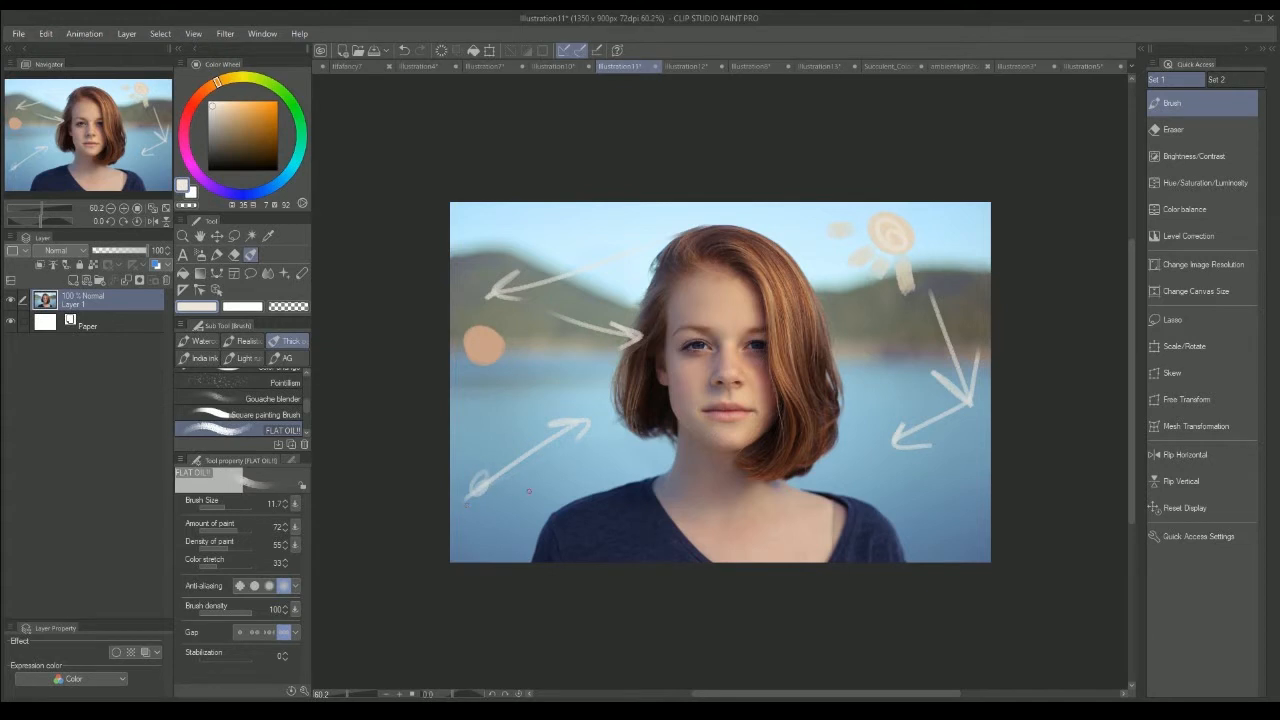
pyautogui.keyDown('alt'); pyautogui.click(484, 490); pyautogui.keyUp('alt')
pyautogui.moveTo(488, 483)
pyautogui.mouseDown()
pyautogui.moveTo(582, 422)
pyautogui.moveTo(554, 423)
pyautogui.moveTo(581, 442)
pyautogui.mouseUp()
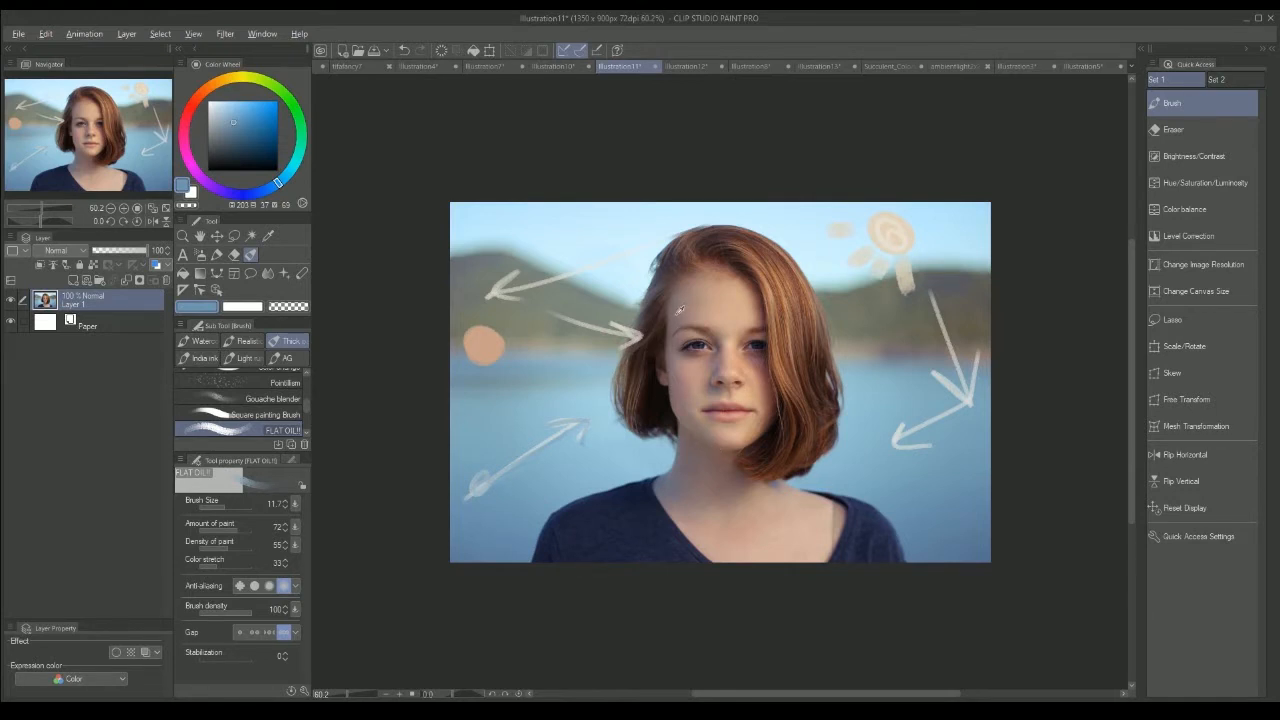
pyautogui.keyDown('alt'); pyautogui.click(681, 309); pyautogui.keyUp('alt')
pyautogui.moveTo(500, 342); pyautogui.dragTo(514, 348)
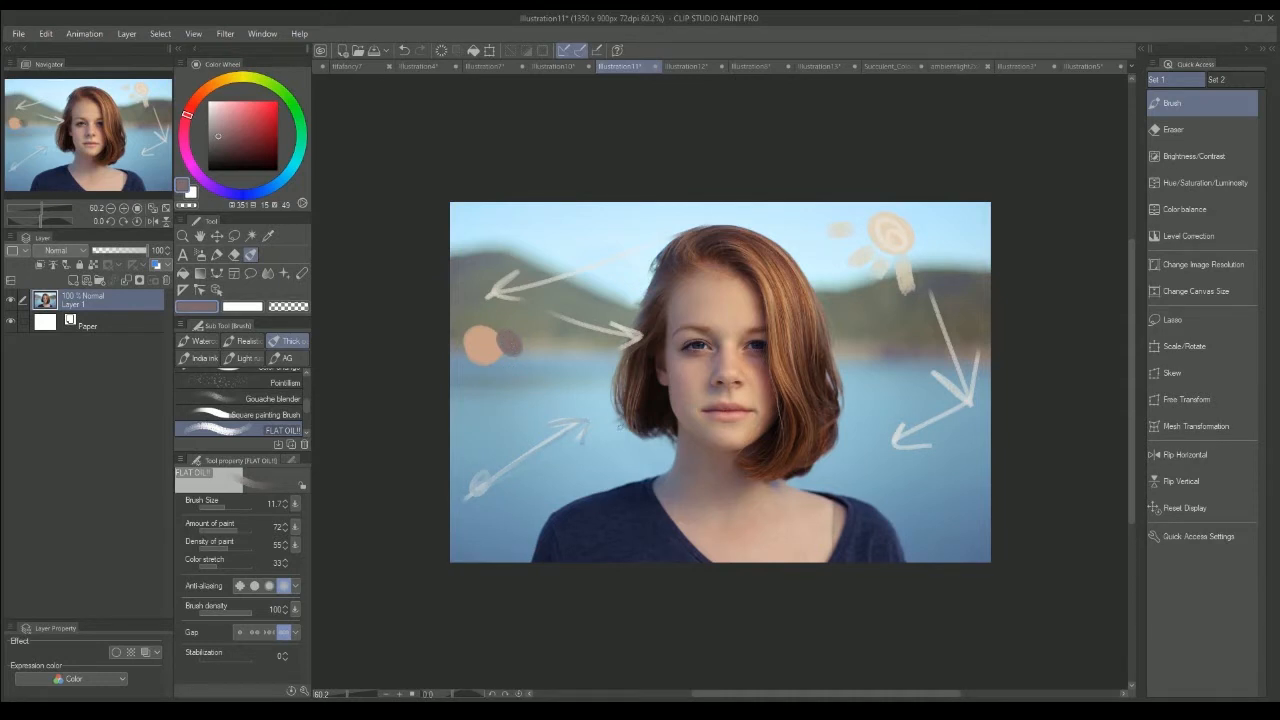
# Step: Open the Illustration12 portrait of the dark-haired man with the Brush tool active
pyautogui.hotkey('ctrl', 'Tab')
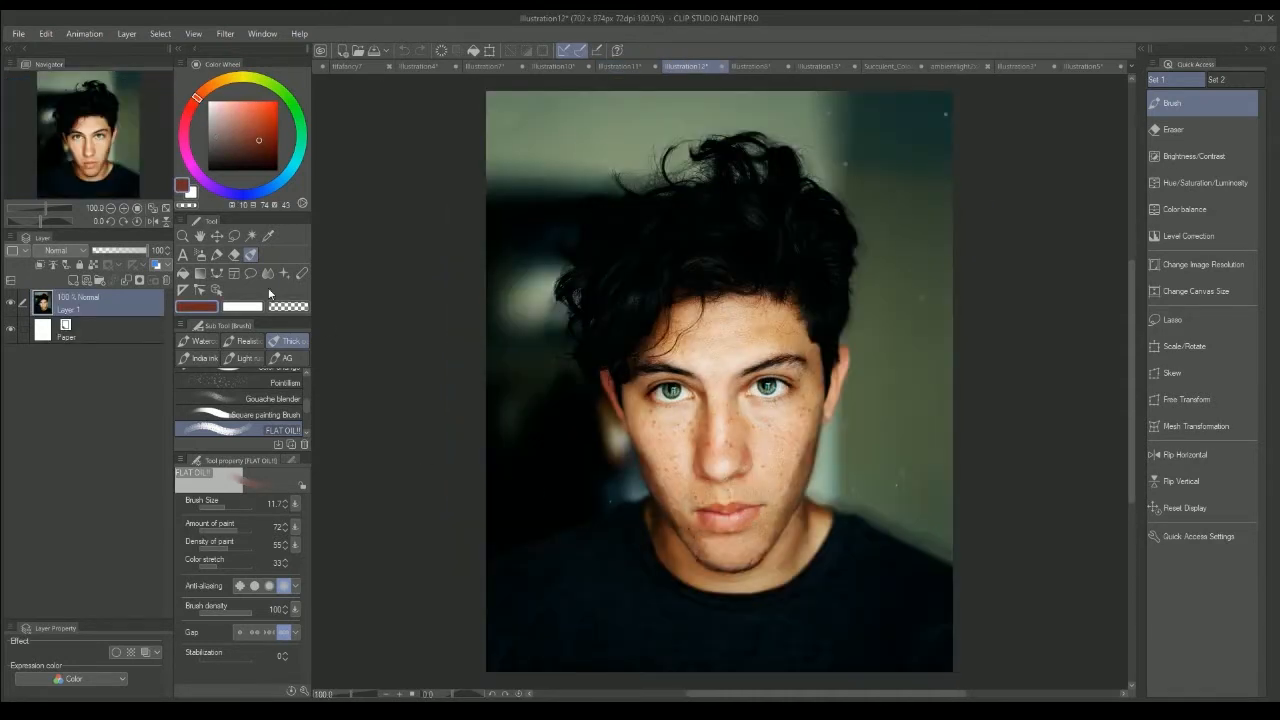
pyautogui.click(268, 237)
pyautogui.click(251, 255)
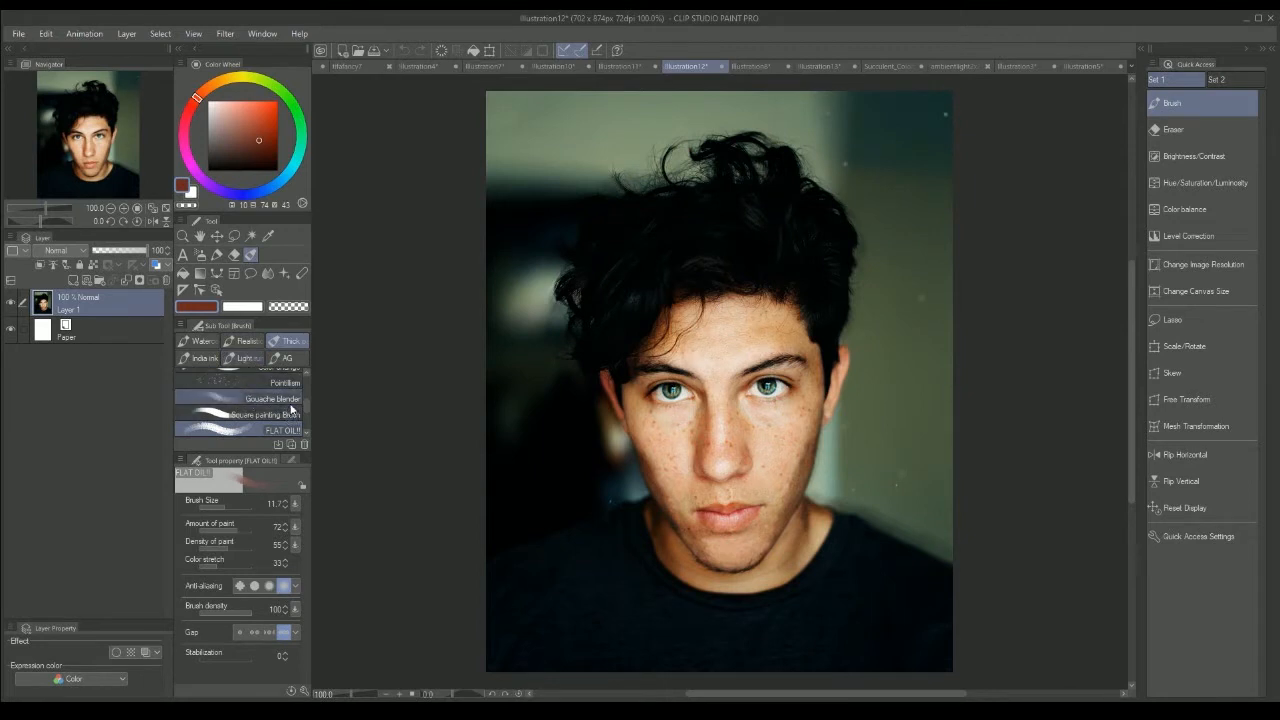
# Step: Brush very pale pink highlights over the man's forehead and cheeks, and sample his skin tone
pyautogui.click(212, 102)
pyautogui.moveTo(757, 319)
pyautogui.mouseDown()
pyautogui.moveTo(754, 360)
pyautogui.moveTo(732, 355)
pyautogui.moveTo(728, 379)
pyautogui.moveTo(682, 340)
pyautogui.mouseUp()
pyautogui.moveTo(806, 404); pyautogui.dragTo(766, 540)
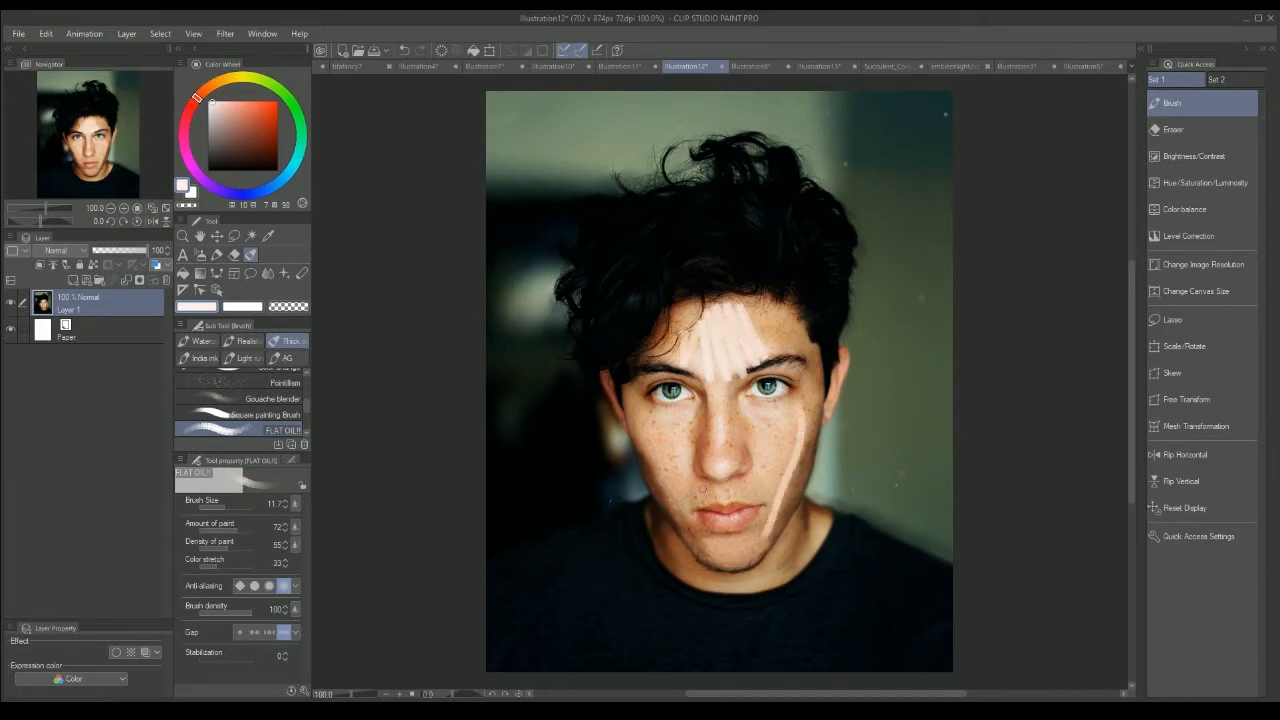
pyautogui.moveTo(650, 420)
pyautogui.mouseDown()
pyautogui.moveTo(682, 504)
pyautogui.moveTo(692, 486)
pyautogui.mouseUp()
pyautogui.moveTo(782, 437)
pyautogui.mouseDown()
pyautogui.moveTo(786, 410)
pyautogui.moveTo(770, 470)
pyautogui.moveTo(750, 420)
pyautogui.mouseUp()
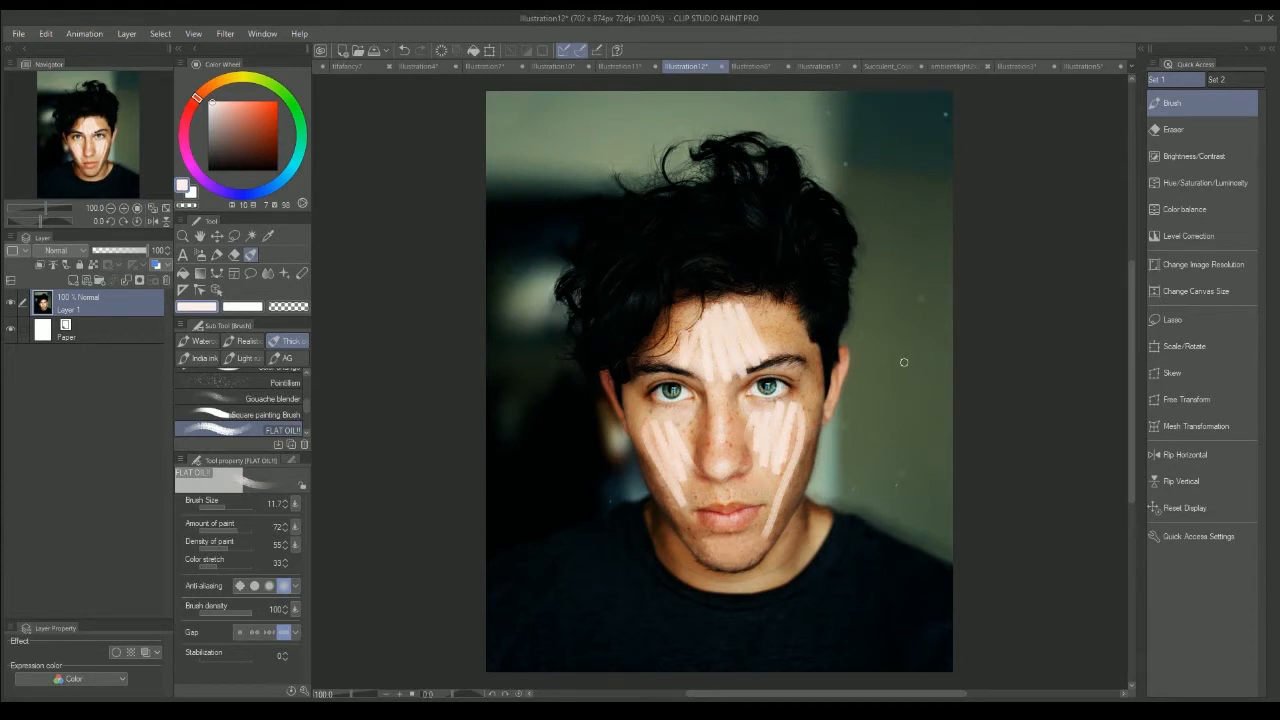
pyautogui.moveTo(878, 394)
pyautogui.mouseDown()
pyautogui.moveTo(907, 408)
pyautogui.moveTo(904, 386)
pyautogui.mouseUp()
pyautogui.keyDown('alt'); pyautogui.click(797, 334); pyautogui.keyUp('alt')
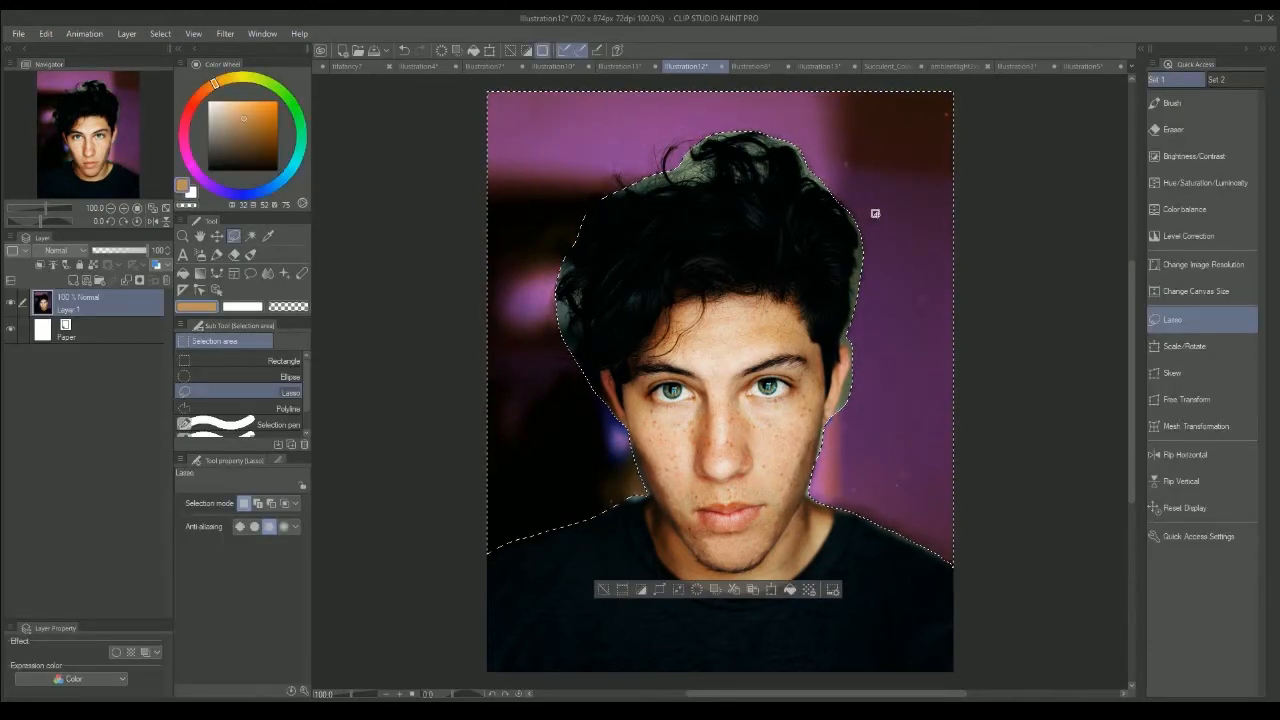
# Step: Clear the selection around the man's purple background and undo the last three edits
pyautogui.click(267, 237)
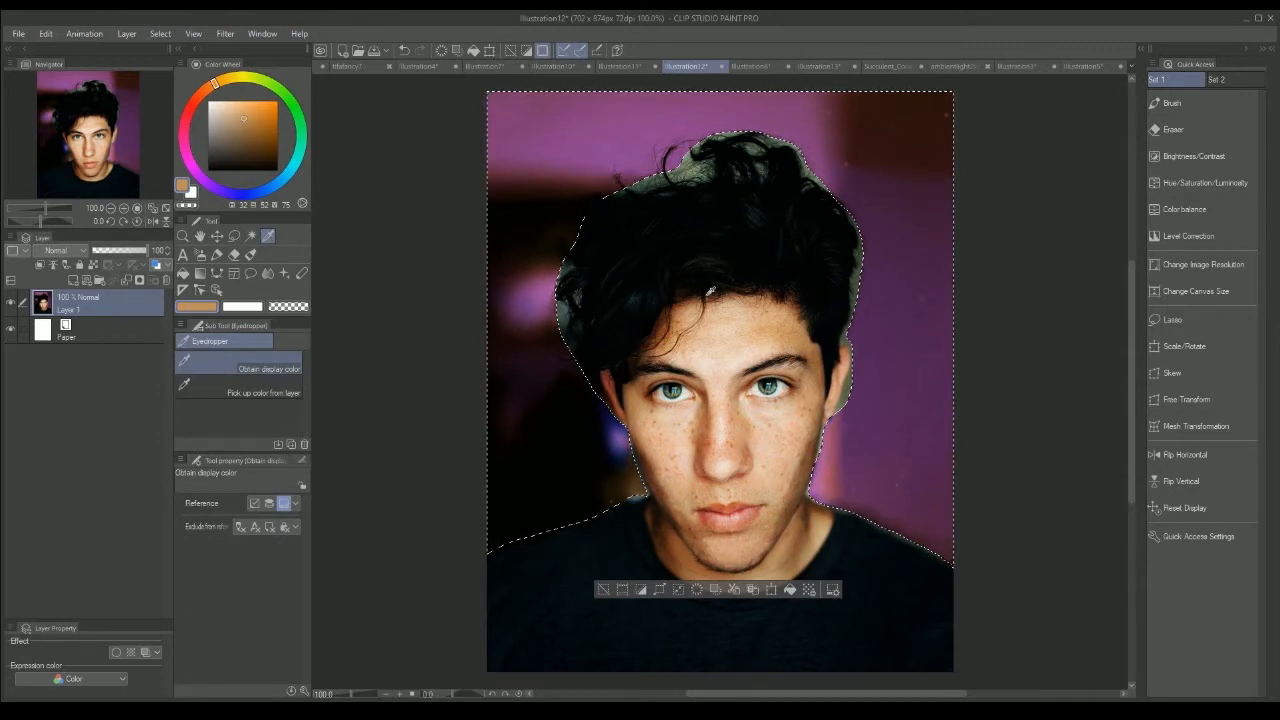
pyautogui.click(163, 36)
pyautogui.click(175, 70)
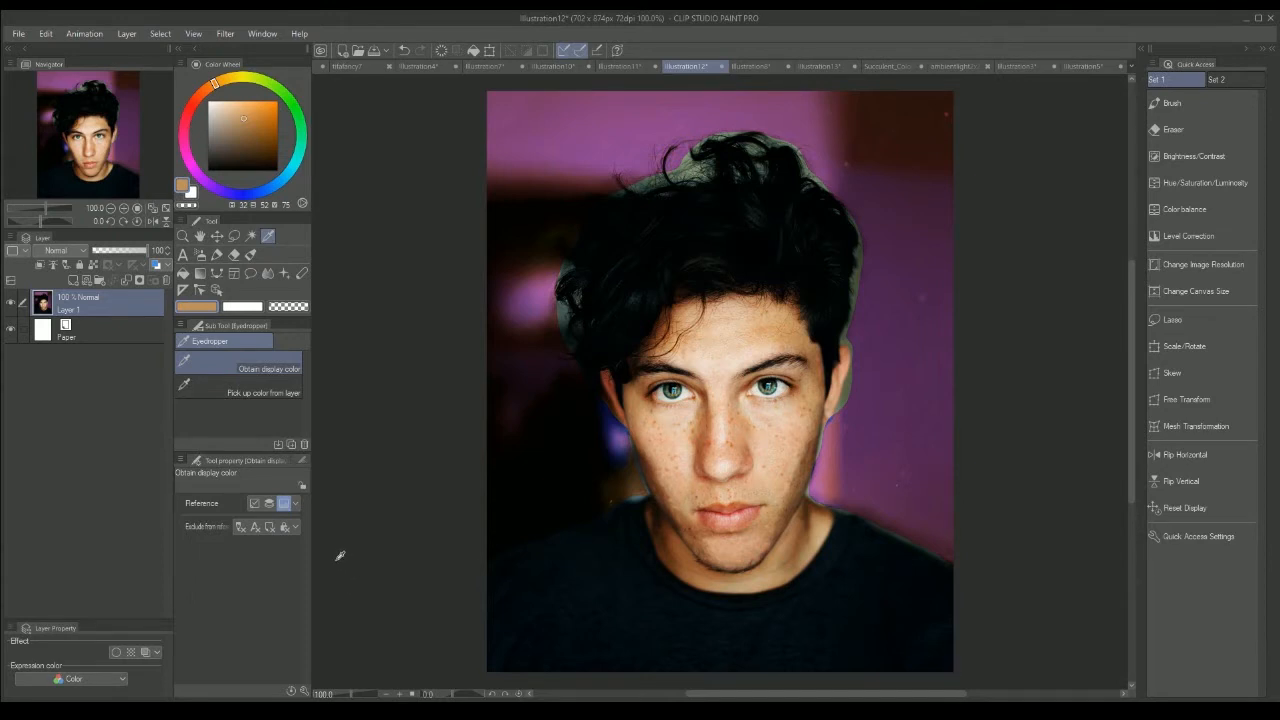
pyautogui.hotkey('ctrl', 'z')
pyautogui.hotkey('ctrl', 'z')
pyautogui.hotkey('ctrl', 'z')
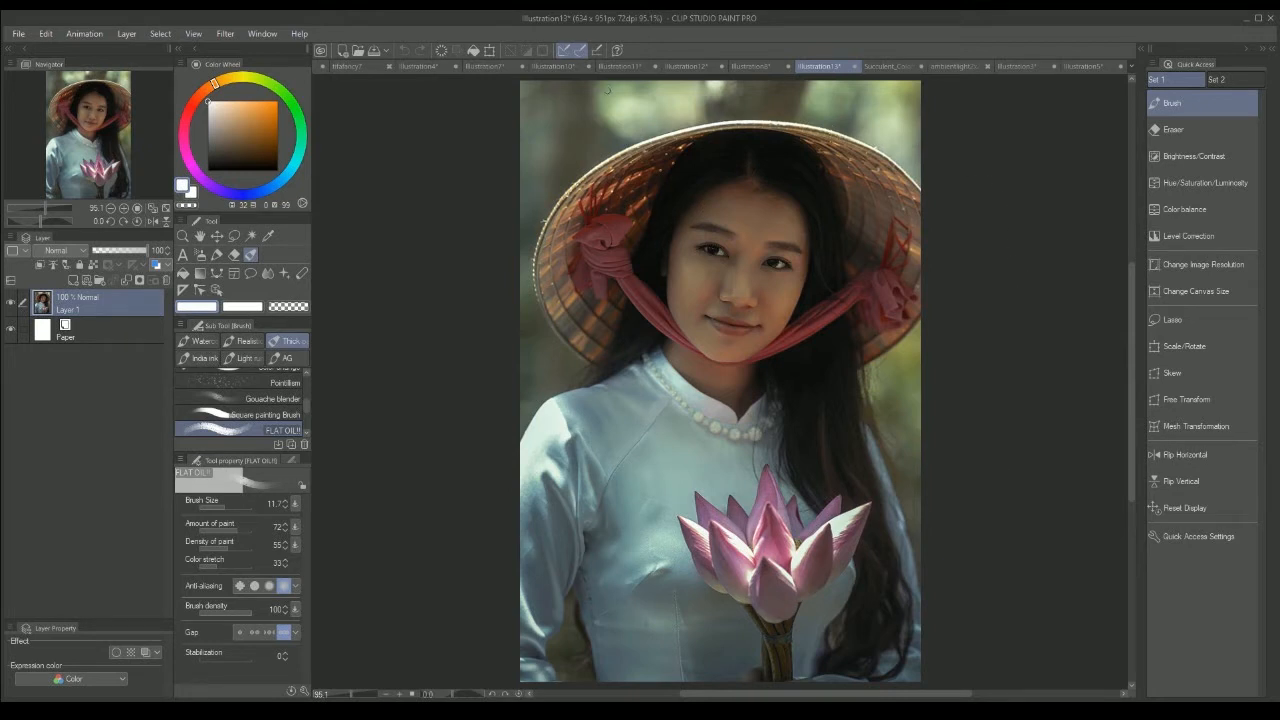
# Step: Paint a white sun with small rays above the conical hat in the Illustration13 portrait, keeping the Brush tool ready
pyautogui.moveTo(618, 88)
pyautogui.mouseDown()
pyautogui.moveTo(660, 79)
pyautogui.moveTo(595, 82)
pyautogui.moveTo(665, 77)
pyautogui.moveTo(606, 87)
pyautogui.mouseUp()
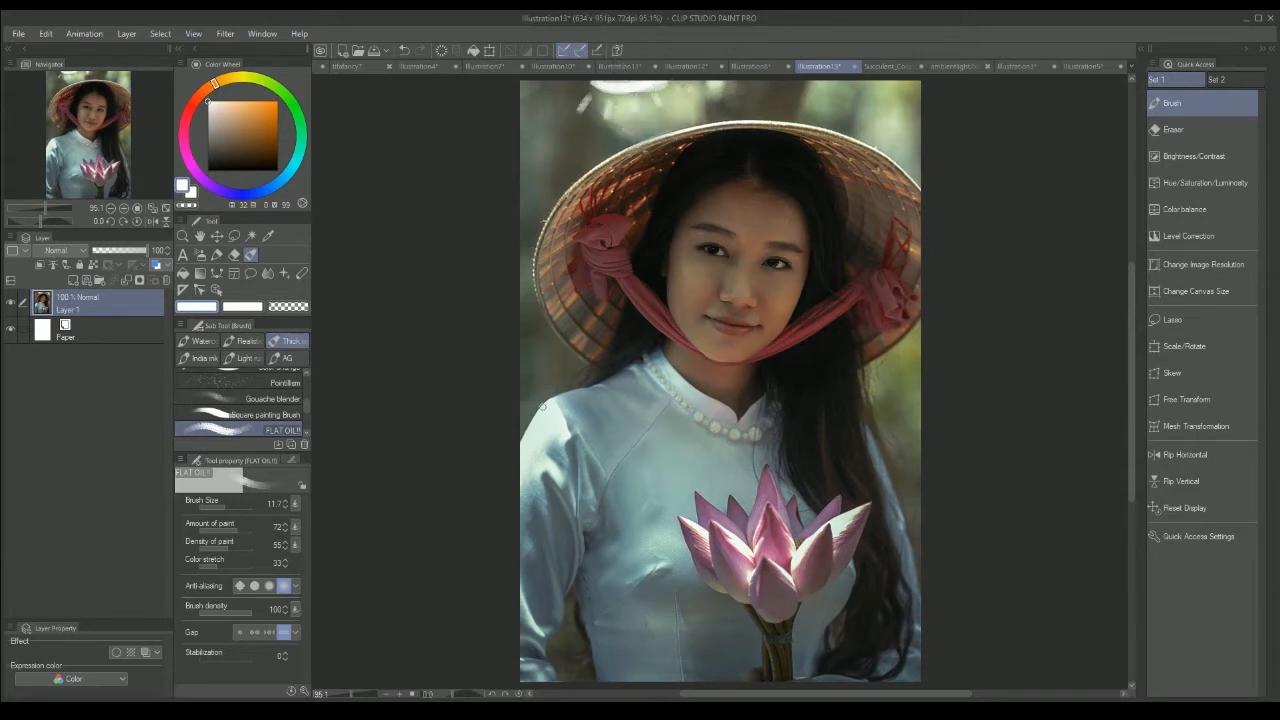
pyautogui.press('i')
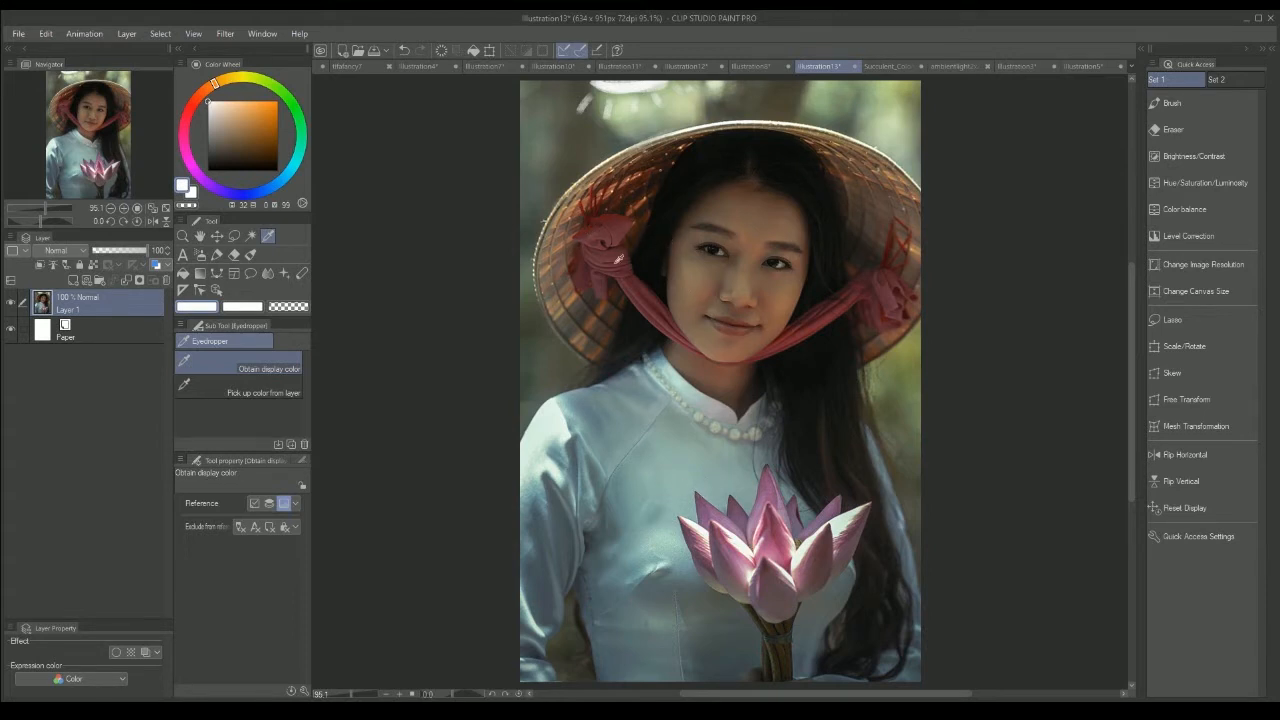
pyautogui.click(251, 254)
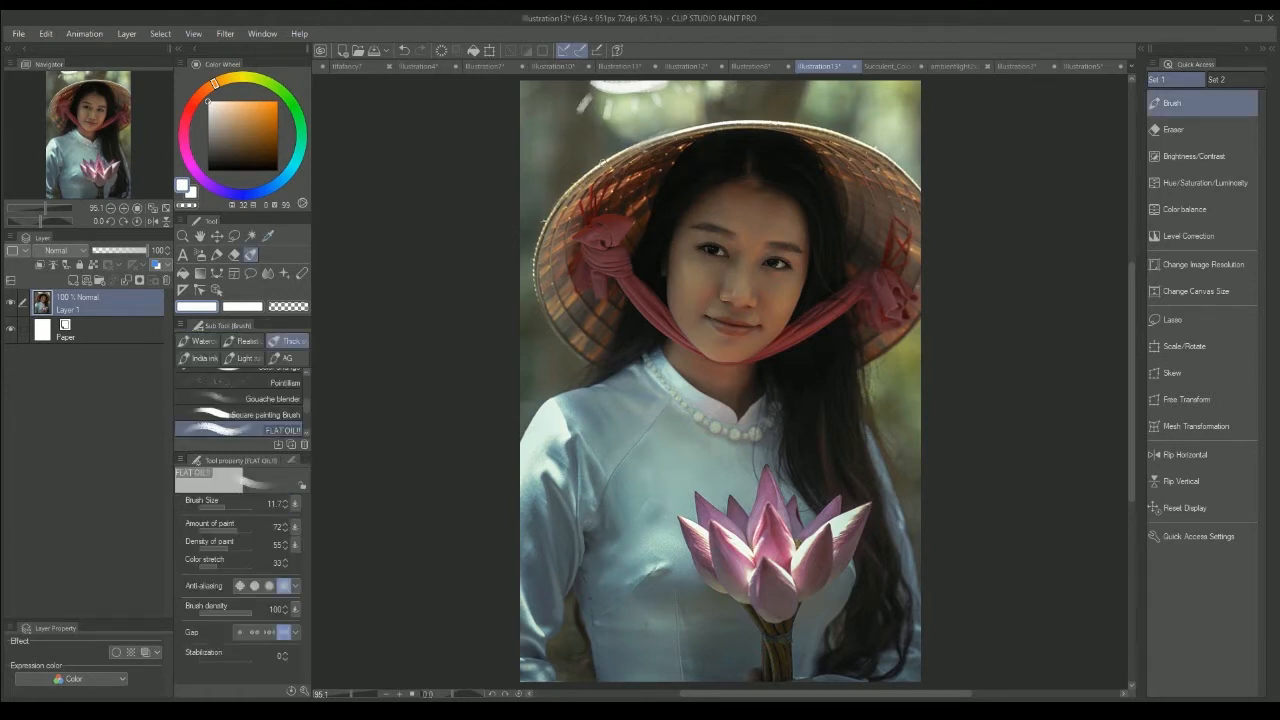
# Step: Try a white arrow toward the lotus and a lotus-pink arrow up toward the necklace, and undo both
pyautogui.moveTo(742, 473)
pyautogui.mouseDown()
pyautogui.moveTo(742, 503)
pyautogui.moveTo(710, 432)
pyautogui.moveTo(701, 441)
pyautogui.moveTo(719, 442)
pyautogui.moveTo(729, 413)
pyautogui.mouseUp()
pyautogui.keyDown('alt'); pyautogui.click(739, 512); pyautogui.keyUp('alt')
pyautogui.keyDown('alt'); pyautogui.click(740, 545); pyautogui.keyUp('alt')
pyautogui.hotkey('ctrl', 'z')
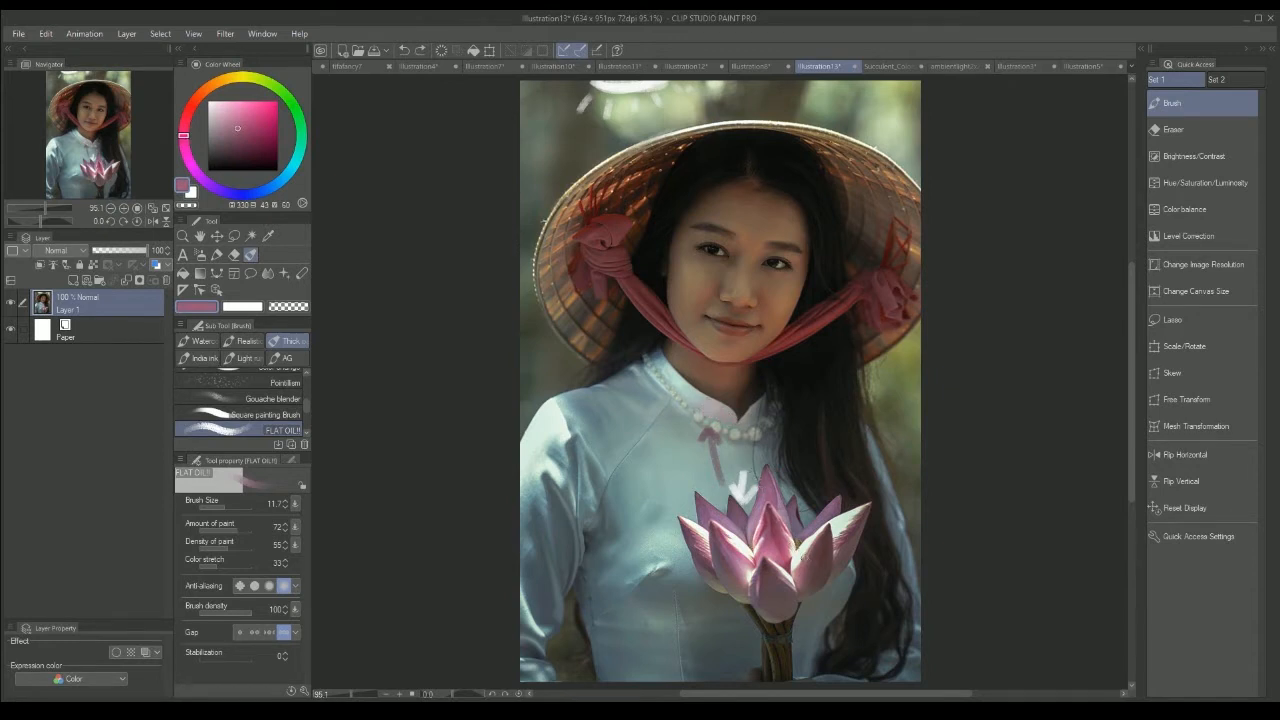
pyautogui.hotkey('ctrl', 'z')
pyautogui.hotkey('ctrl', 'z')
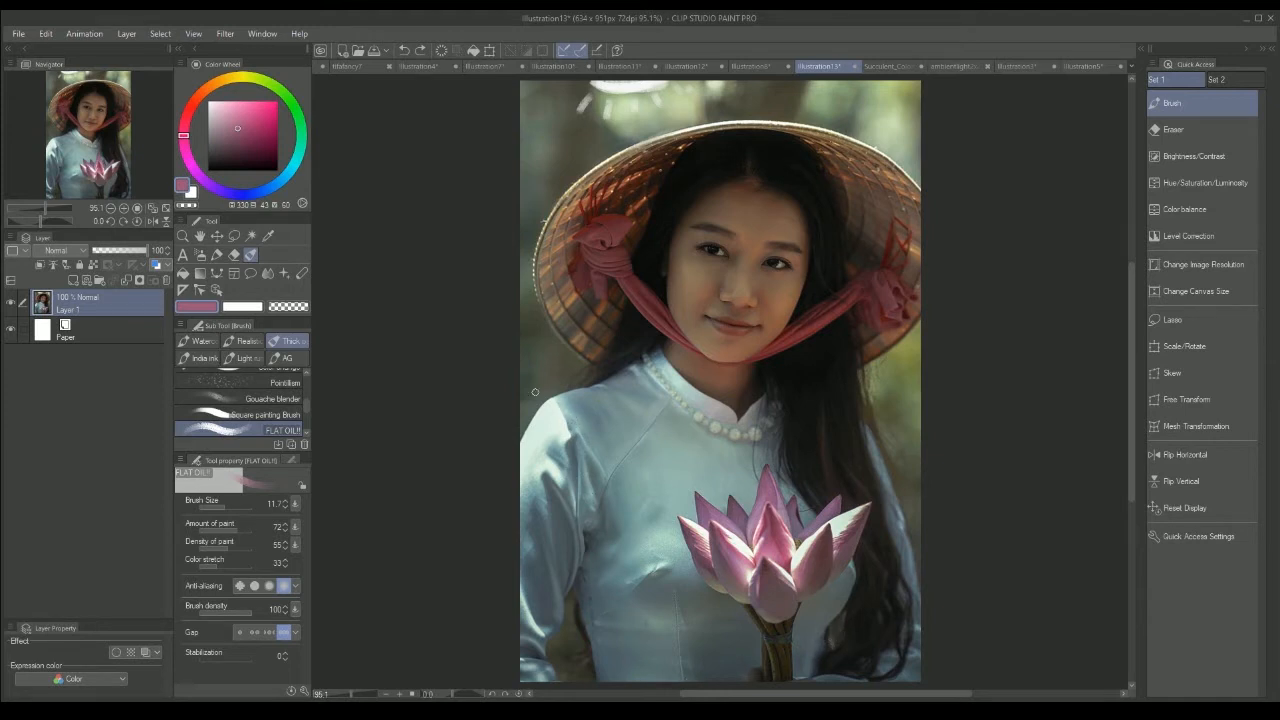
# Step: Sample the shaded and lit blues of the dress and dab two blue-grey swatches in the background above her shoulder
pyautogui.keyDown('alt'); pyautogui.click(587, 402); pyautogui.keyUp('alt')
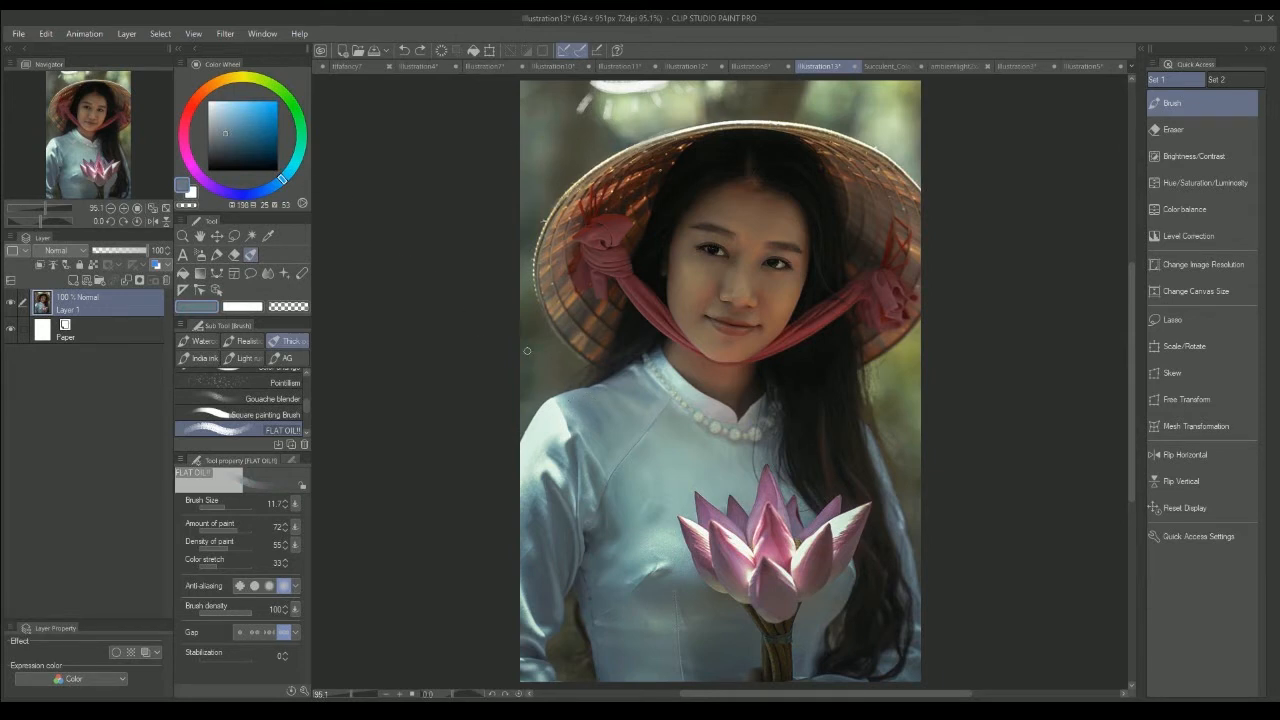
pyautogui.keyDown('alt'); pyautogui.click(700, 463); pyautogui.keyUp('alt')
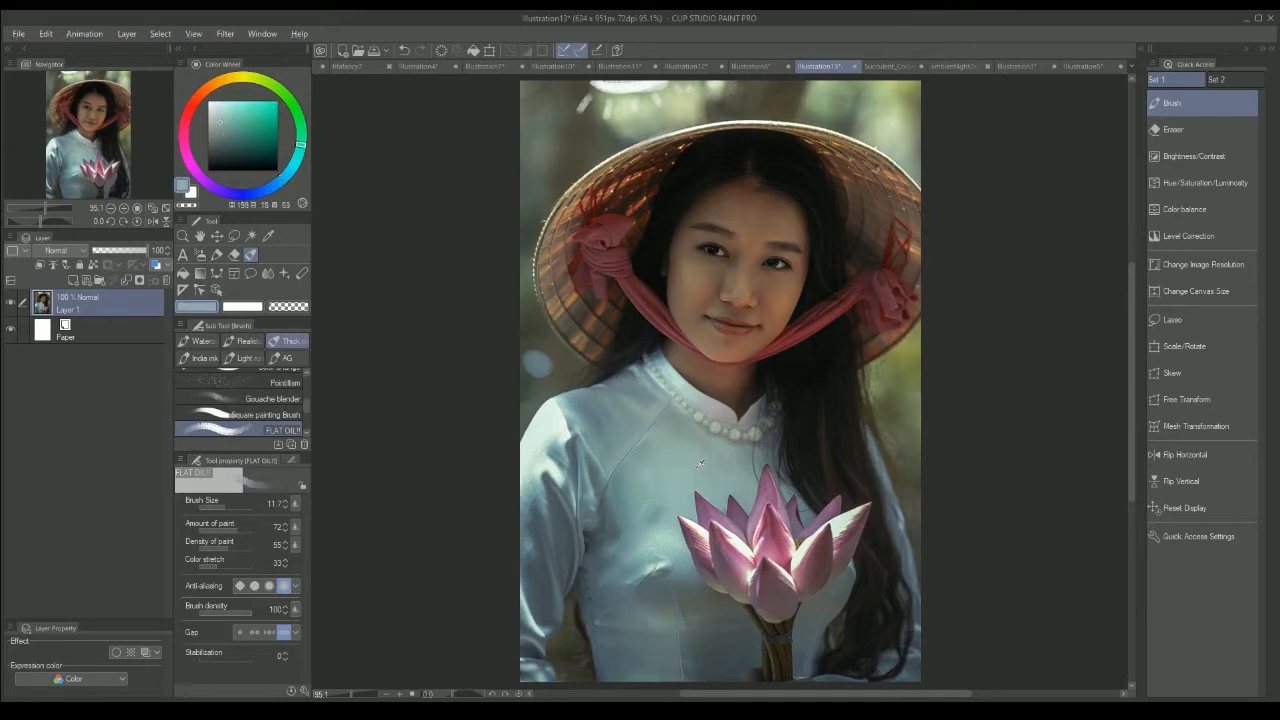
pyautogui.moveTo(552, 356); pyautogui.dragTo(558, 358)
pyautogui.keyDown('alt'); pyautogui.click(559, 359); pyautogui.keyUp('alt')
# Step: Try strokes from the photo's edge and from the sun down to the lotus, and undo them
pyautogui.moveTo(907, 387)
pyautogui.mouseDown()
pyautogui.moveTo(912, 410)
pyautogui.moveTo(911, 362)
pyautogui.moveTo(920, 418)
pyautogui.mouseUp()
pyautogui.moveTo(738, 84)
pyautogui.mouseDown()
pyautogui.moveTo(915, 337)
pyautogui.moveTo(910, 390)
pyautogui.moveTo(914, 380)
pyautogui.moveTo(729, 476)
pyautogui.moveTo(678, 480)
pyautogui.moveTo(692, 455)
pyautogui.moveTo(715, 467)
pyautogui.mouseUp()
pyautogui.hotkey('ctrl', 'z')
pyautogui.hotkey('ctrl', 'z')
pyautogui.hotkey('ctrl', 'z')
pyautogui.hotkey('ctrl', 'z')
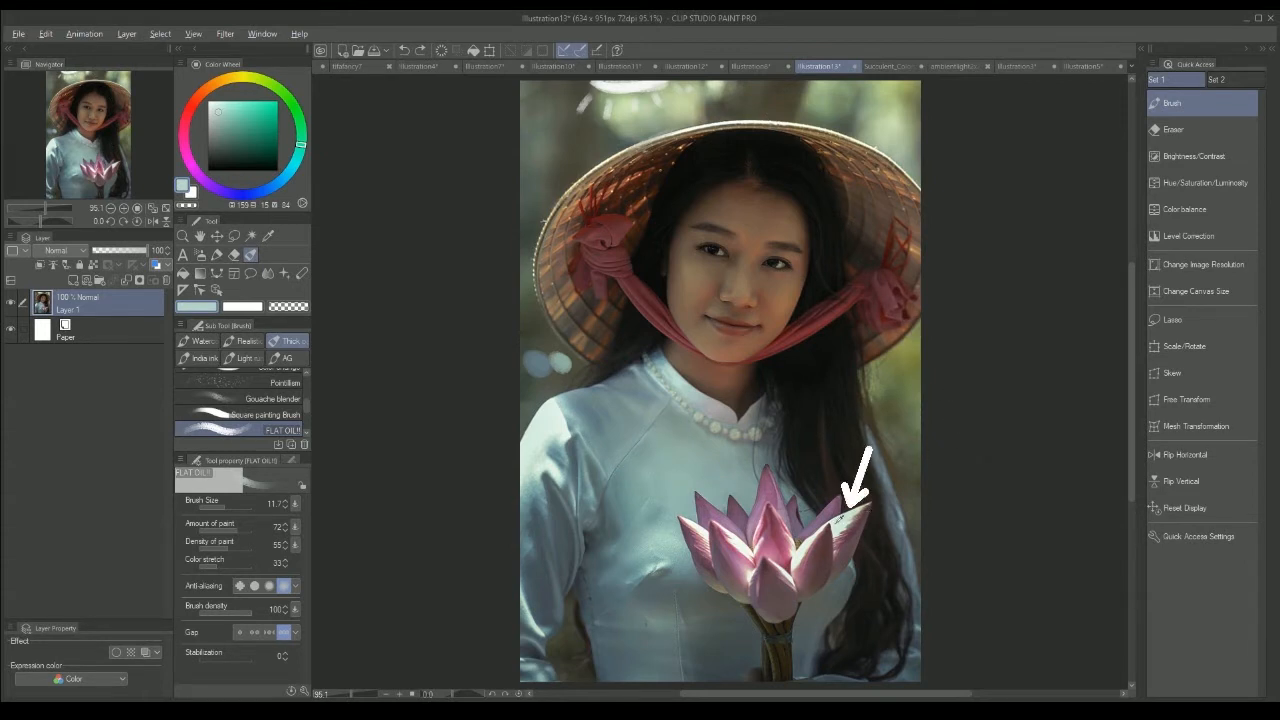
# Step: Sample the colours of the lit lotus petal, the shaded lower petals and the background beside the hat
pyautogui.keyDown('alt'); pyautogui.click(840, 521); pyautogui.keyUp('alt')
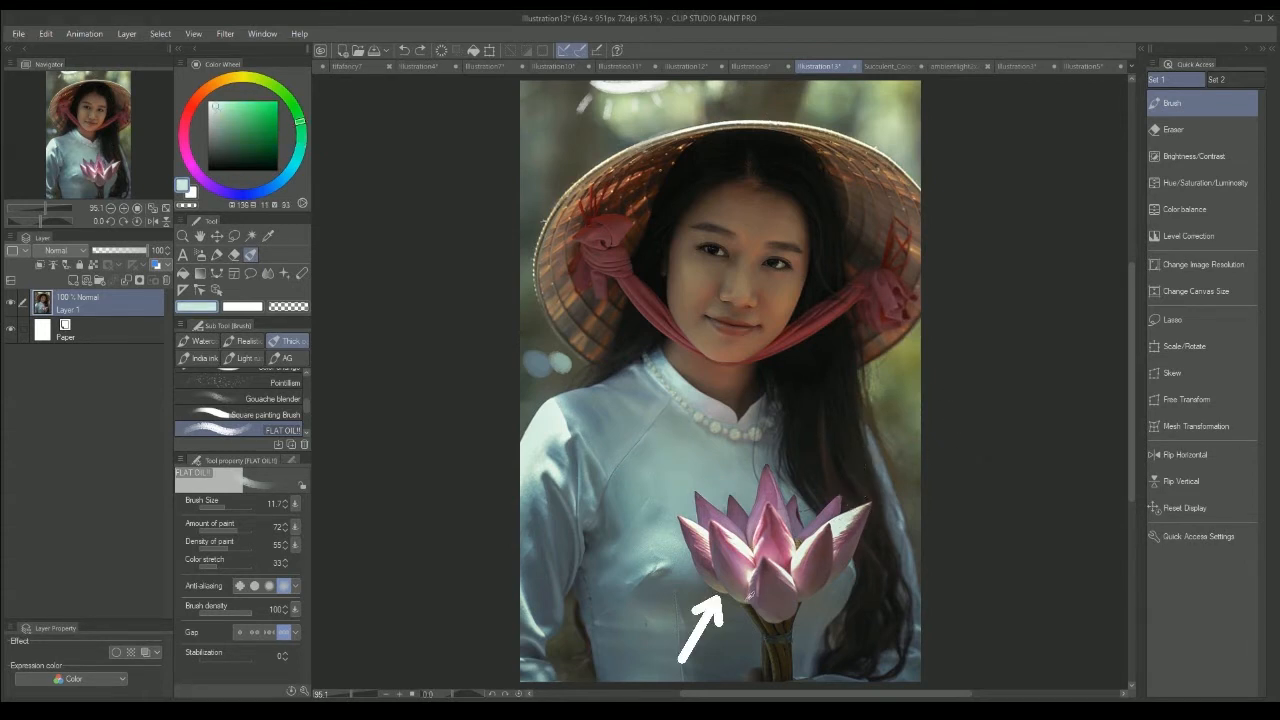
pyautogui.keyDown('alt'); pyautogui.click(749, 595); pyautogui.keyUp('alt')
pyautogui.keyDown('alt'); pyautogui.click(745, 595); pyautogui.keyUp('alt')
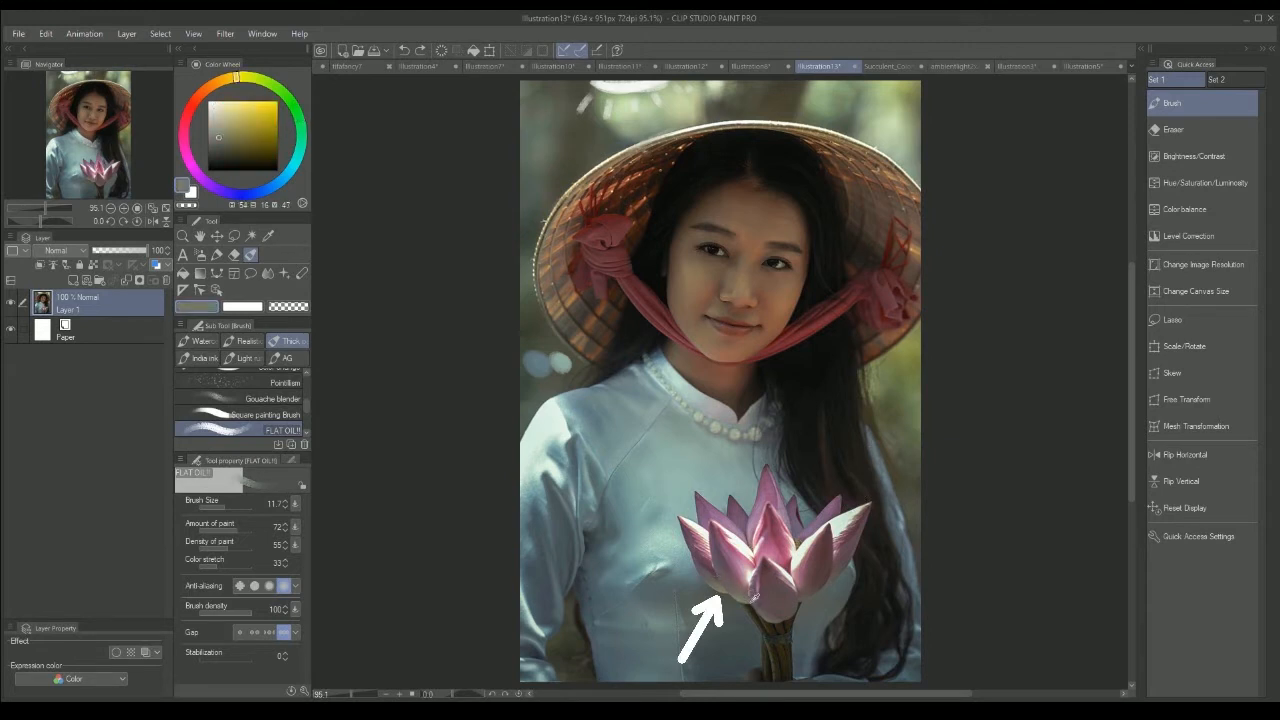
pyautogui.keyDown('alt'); pyautogui.click(590, 152); pyautogui.keyUp('alt')
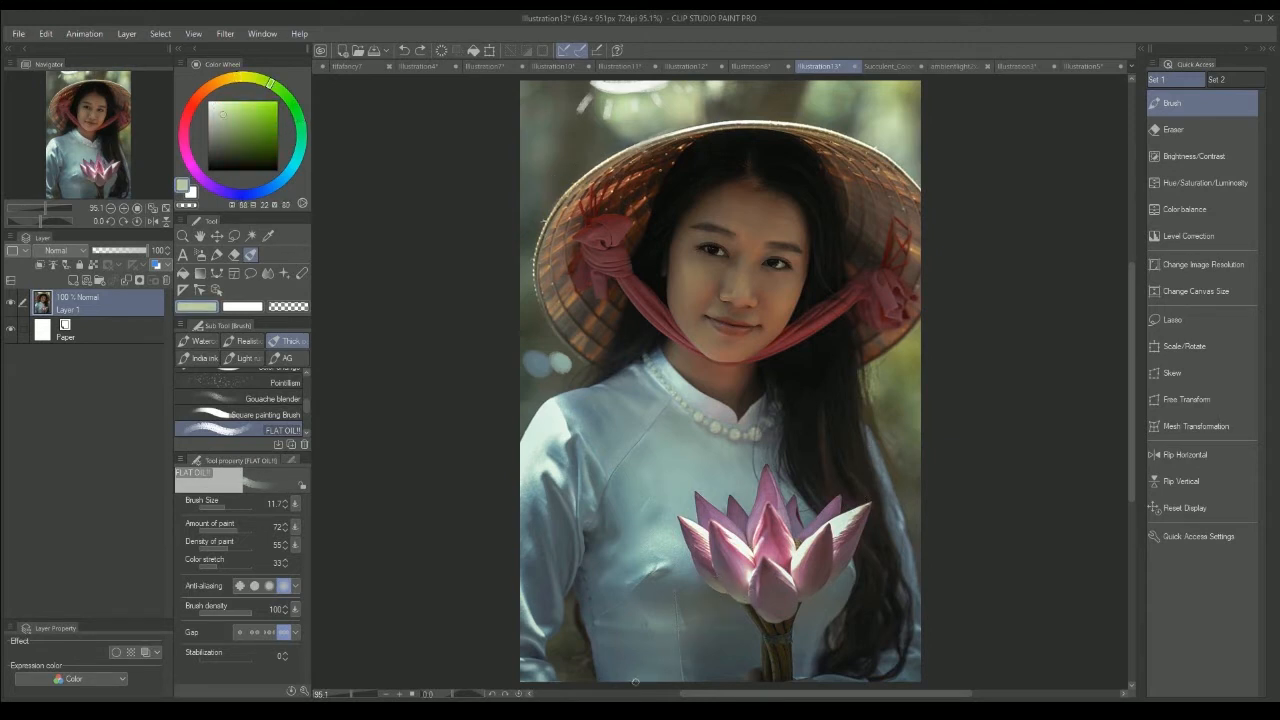
# Step: Try strokes at the photo's lower edge and across the dress below the lotus, and undo them
pyautogui.moveTo(646, 677); pyautogui.dragTo(647, 685)
pyautogui.moveTo(592, 606)
pyautogui.mouseDown()
pyautogui.moveTo(622, 663)
pyautogui.moveTo(603, 646)
pyautogui.moveTo(638, 646)
pyautogui.moveTo(704, 606)
pyautogui.moveTo(714, 619)
pyautogui.moveTo(718, 584)
pyautogui.moveTo(701, 576)
pyautogui.moveTo(723, 591)
pyautogui.moveTo(702, 573)
pyautogui.moveTo(758, 606)
pyautogui.mouseUp()
pyautogui.click(709, 607)
pyautogui.hotkey('ctrl', 'z')
pyautogui.hotkey('ctrl', 'z')
pyautogui.hotkey('ctrl', 'z')
pyautogui.hotkey('ctrl', 'z')
pyautogui.hotkey('ctrl', 'z')
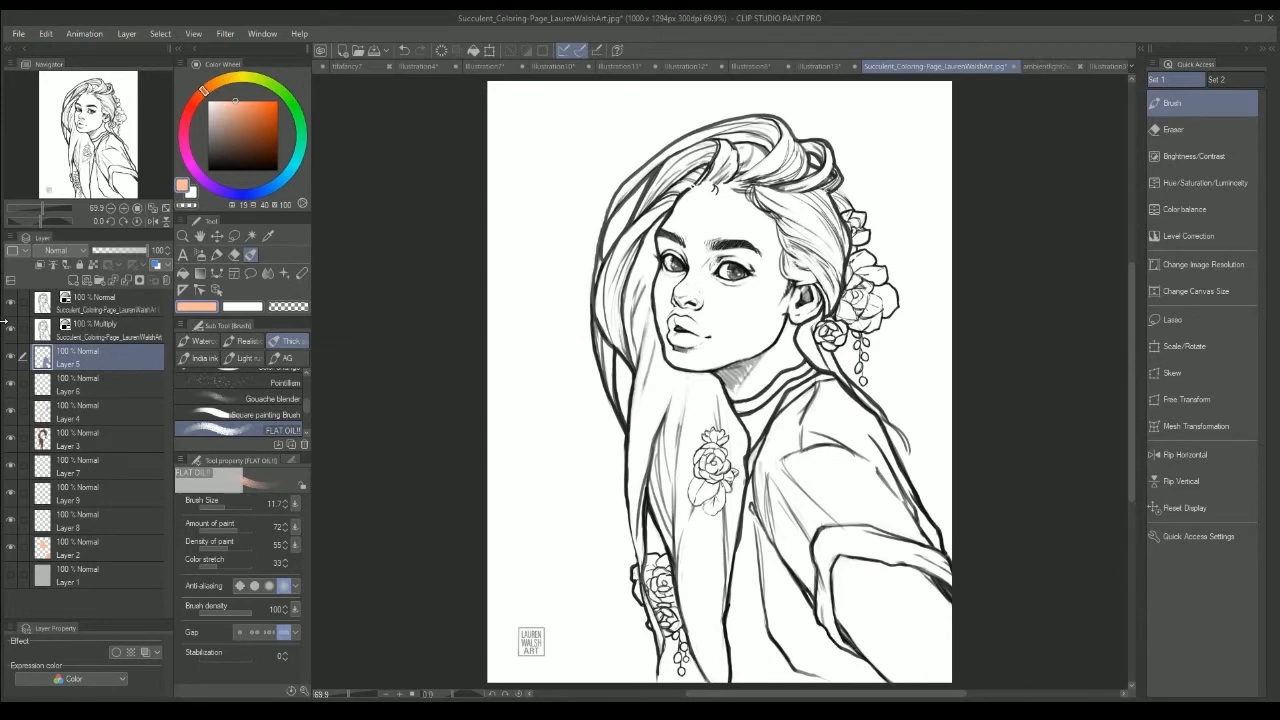
# Step: Hide the topmost line-art layer of the Succulent coloring page and make Layer 5 the active layer
pyautogui.click(10, 303)
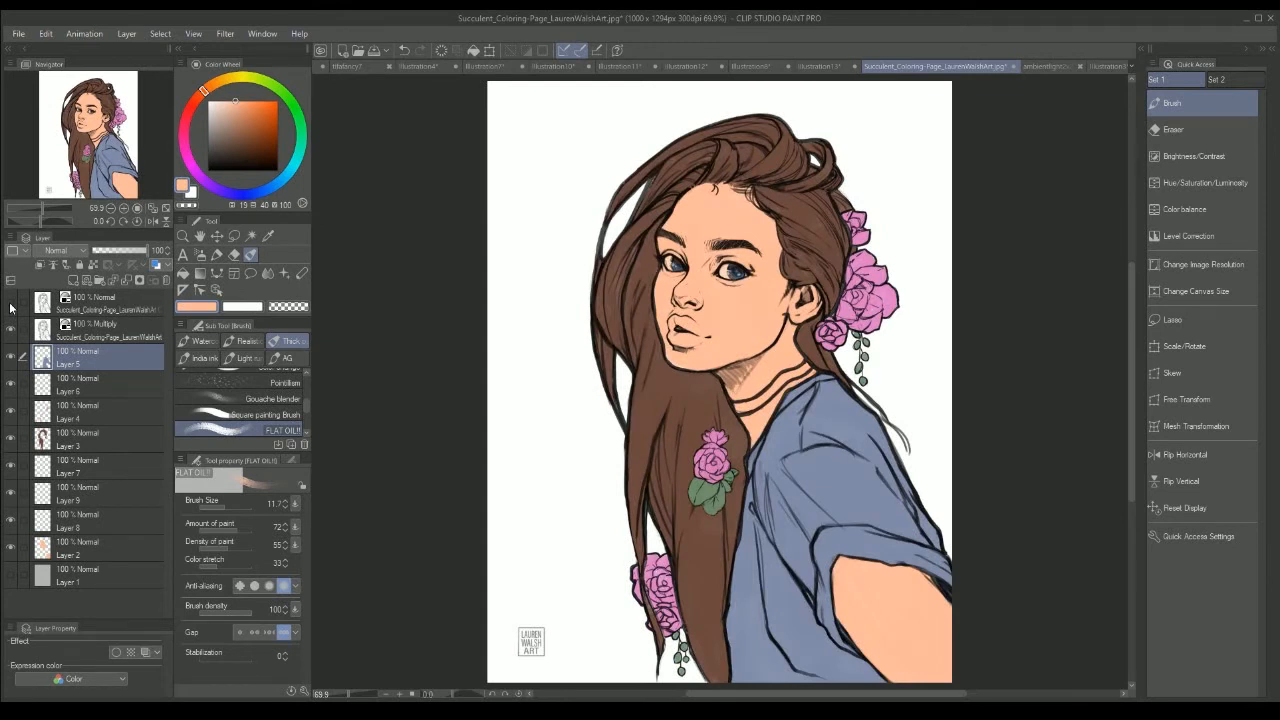
pyautogui.click(100, 494)
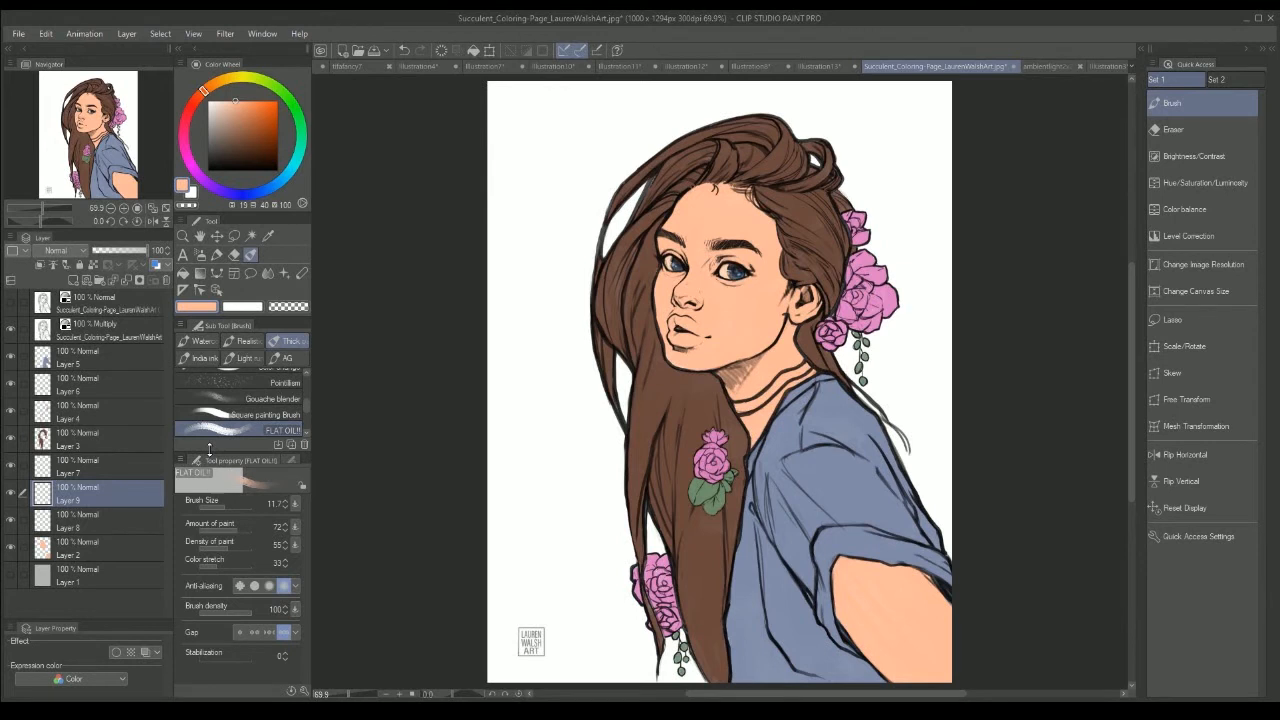
pyautogui.click(90, 358)
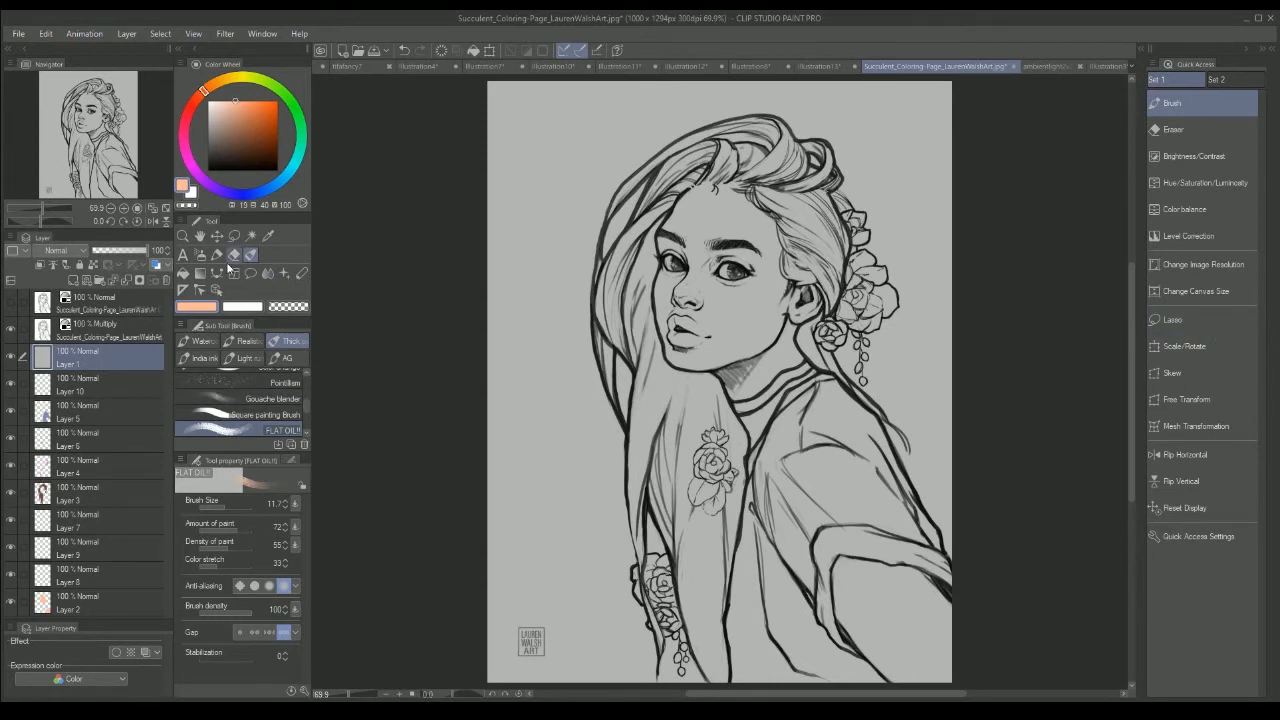
# Step: Fill the grey background layer with a muted light blue as the sky colour, and get the Eyedropper ready
pyautogui.click(183, 273)
pyautogui.click(264, 190)
pyautogui.click(224, 137)
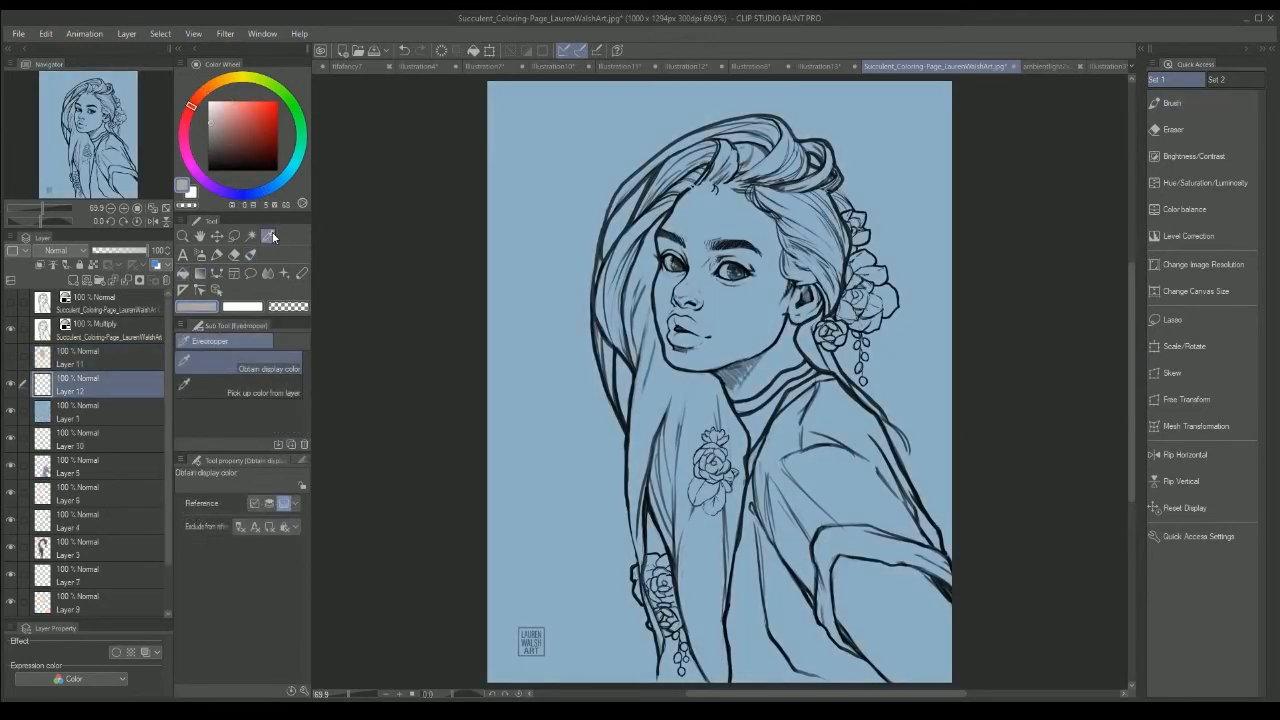
pyautogui.press('i')
# Step: Choose a pale peach and brush light-source strokes on Layer 12 in the upper-left corner of the blue background
pyautogui.moveTo(212, 92); pyautogui.dragTo(220, 84)
pyautogui.click(228, 100)
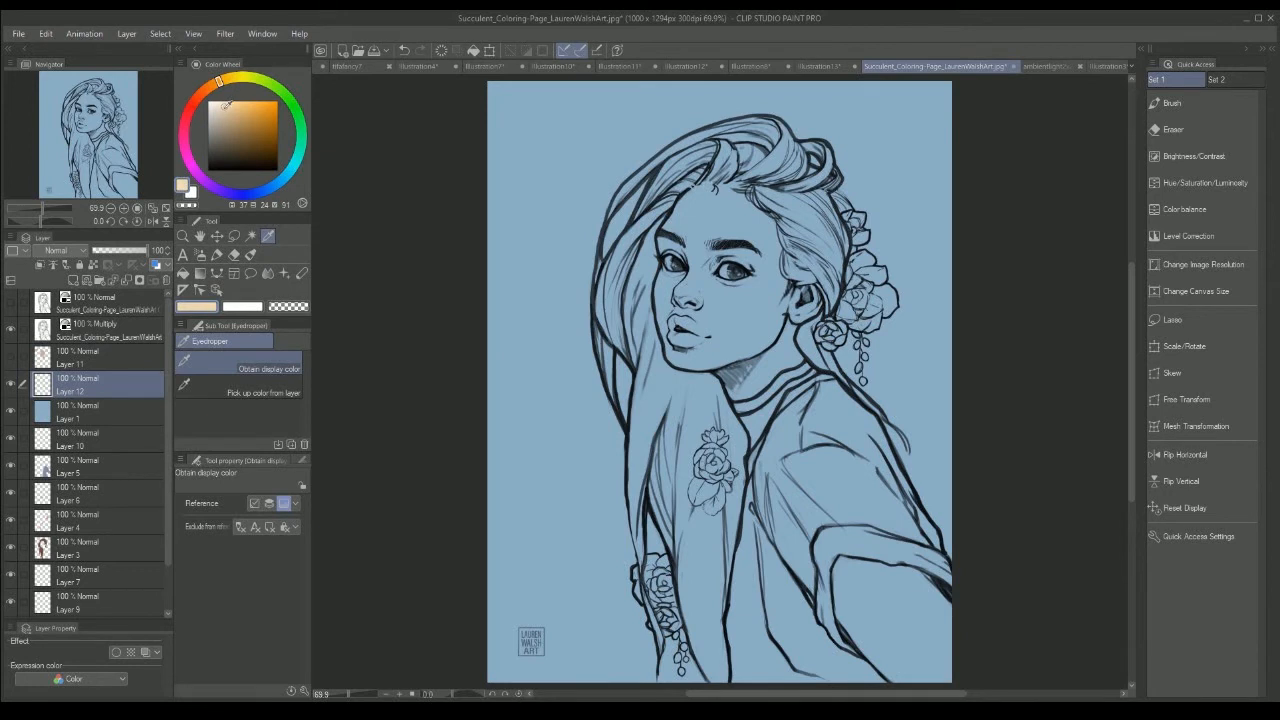
pyautogui.click(250, 254)
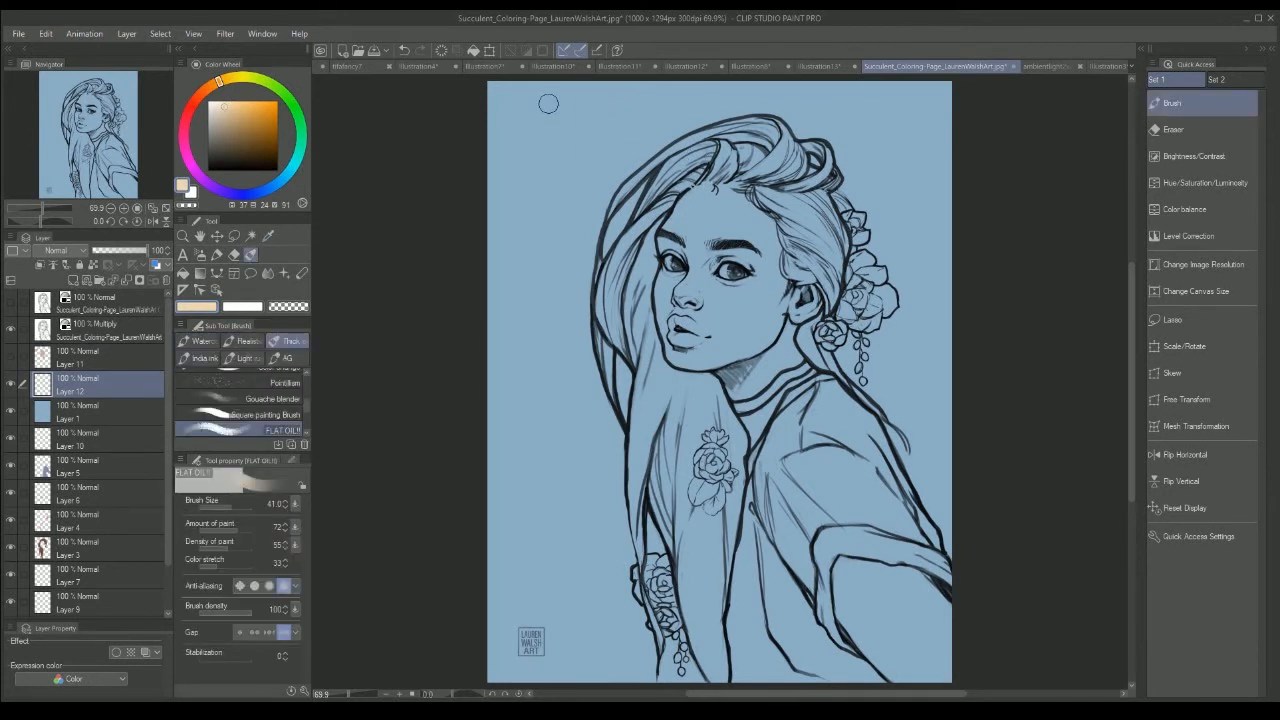
pyautogui.moveTo(548, 103)
pyautogui.mouseDown()
pyautogui.moveTo(570, 100)
pyautogui.moveTo(556, 96)
pyautogui.mouseUp()
pyautogui.moveTo(542, 148)
pyautogui.mouseDown()
pyautogui.moveTo(538, 168)
pyautogui.moveTo(636, 100)
pyautogui.mouseUp()
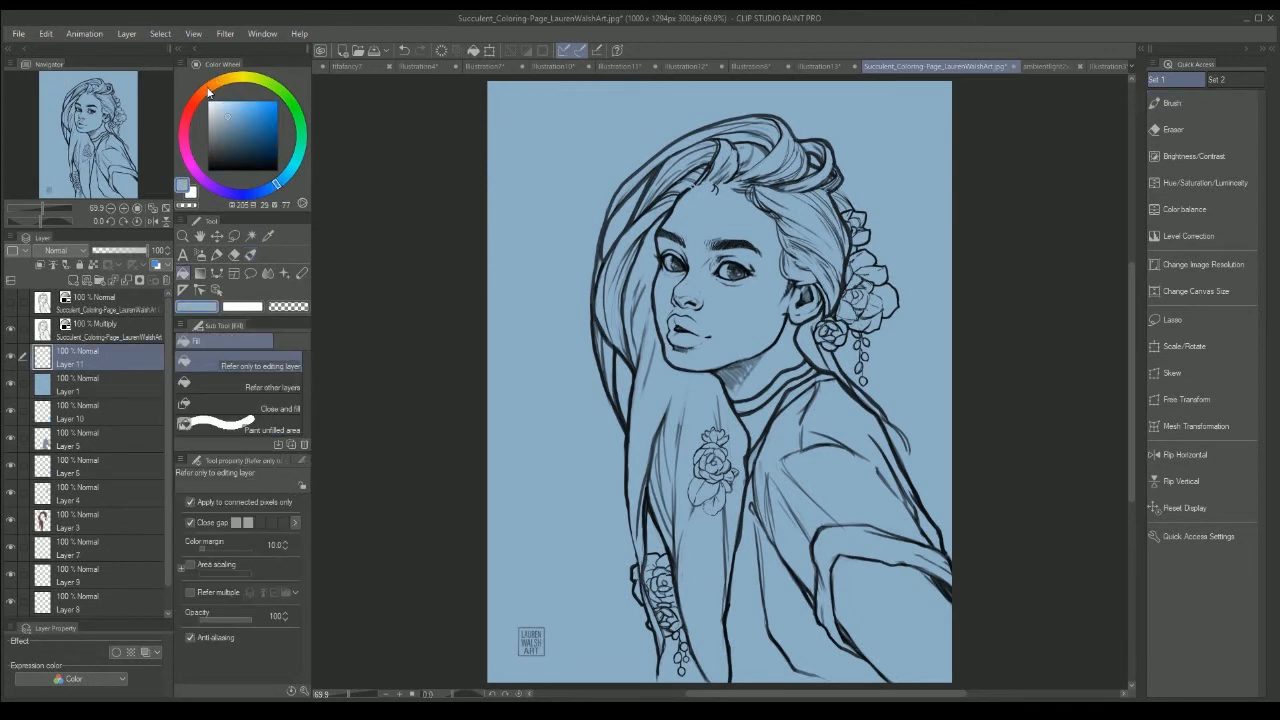
# Step: Brush an orange skin tone over the middle of the face on Layer 11 and dab a grey swatch beside the orange one
pyautogui.click(209, 92)
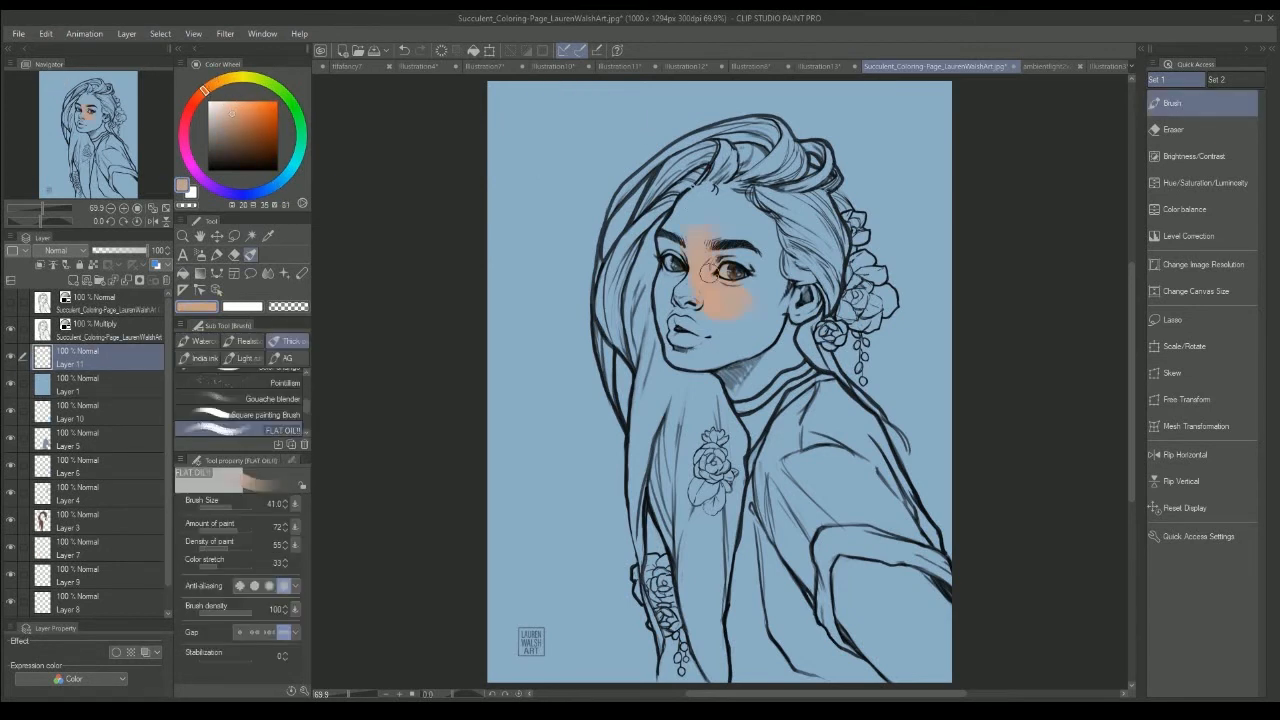
pyautogui.moveTo(720, 238)
pyautogui.mouseDown()
pyautogui.moveTo(741, 299)
pyautogui.moveTo(725, 210)
pyautogui.moveTo(753, 325)
pyautogui.moveTo(729, 197)
pyautogui.moveTo(761, 327)
pyautogui.moveTo(710, 327)
pyautogui.mouseUp()
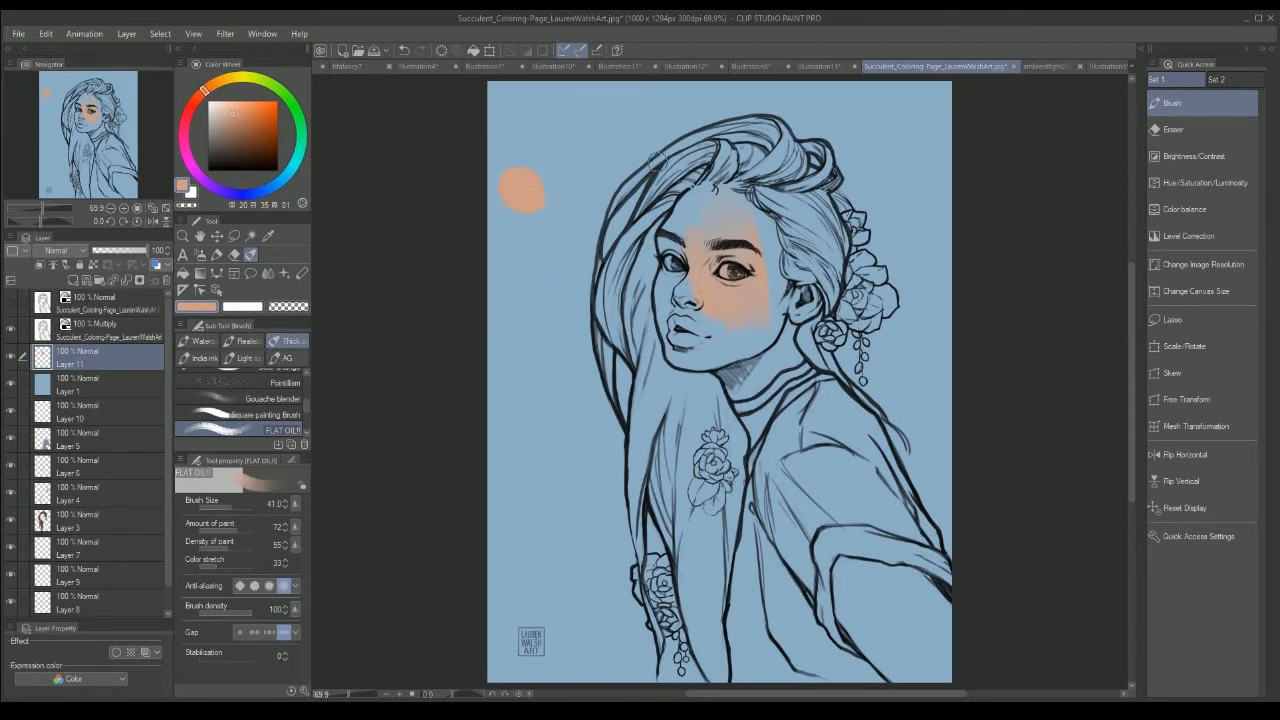
pyautogui.keyDown('alt'); pyautogui.click(734, 219); pyautogui.keyUp('alt')
pyautogui.moveTo(543, 171)
pyautogui.mouseDown()
pyautogui.moveTo(569, 180)
pyautogui.moveTo(559, 160)
pyautogui.mouseUp()
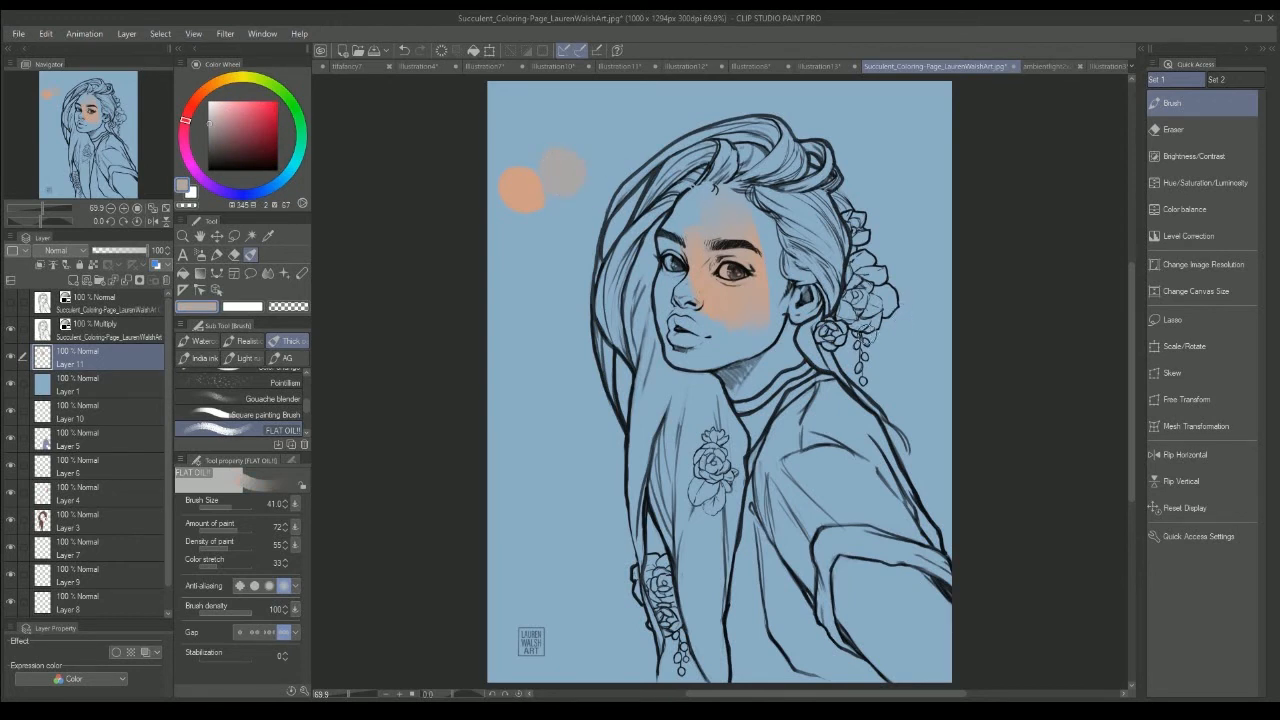
# Step: Sample the orange swatch and brush the skin tone over the rest of the face and the neck
pyautogui.keyDown('alt'); pyautogui.click(515, 185); pyautogui.keyUp('alt')
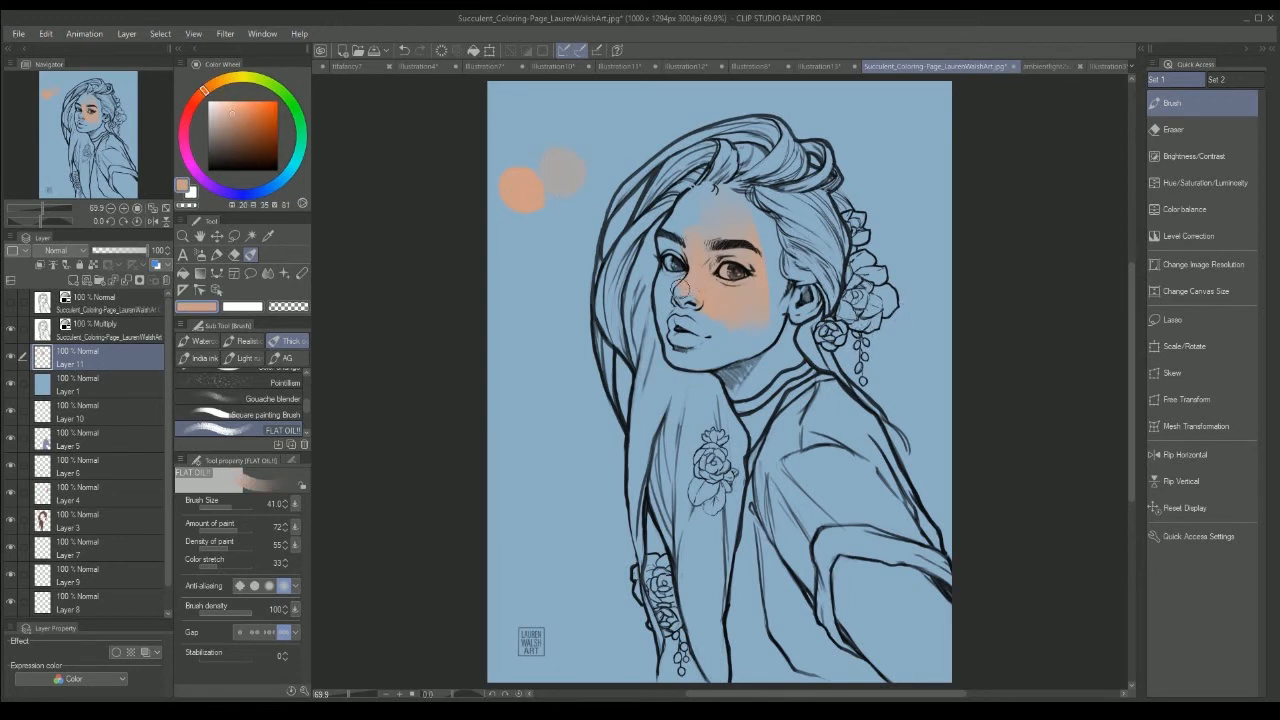
pyautogui.moveTo(666, 299)
pyautogui.mouseDown()
pyautogui.moveTo(735, 295)
pyautogui.moveTo(713, 225)
pyautogui.moveTo(766, 263)
pyautogui.moveTo(668, 250)
pyautogui.mouseUp()
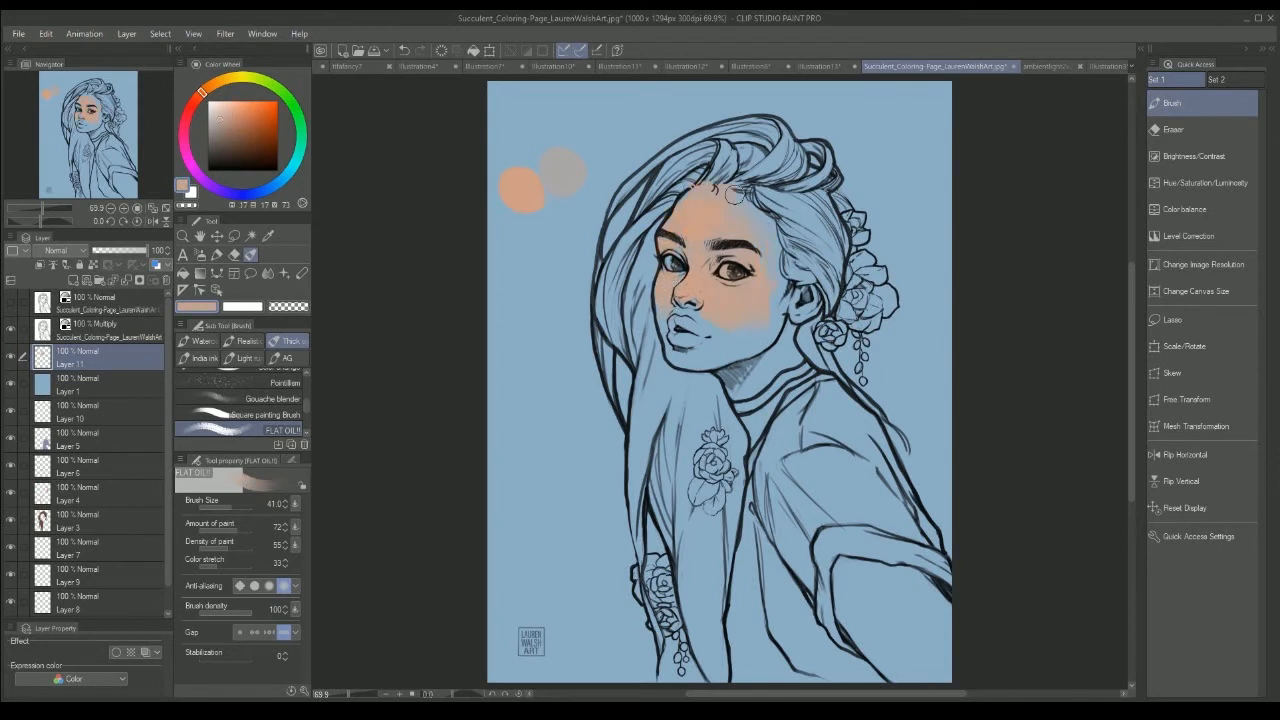
pyautogui.moveTo(772, 333)
pyautogui.mouseDown()
pyautogui.moveTo(699, 319)
pyautogui.moveTo(712, 361)
pyautogui.mouseUp()
pyautogui.keyDown('alt'); pyautogui.click(733, 292); pyautogui.keyUp('alt')
pyautogui.moveTo(733, 292); pyautogui.dragTo(758, 361)
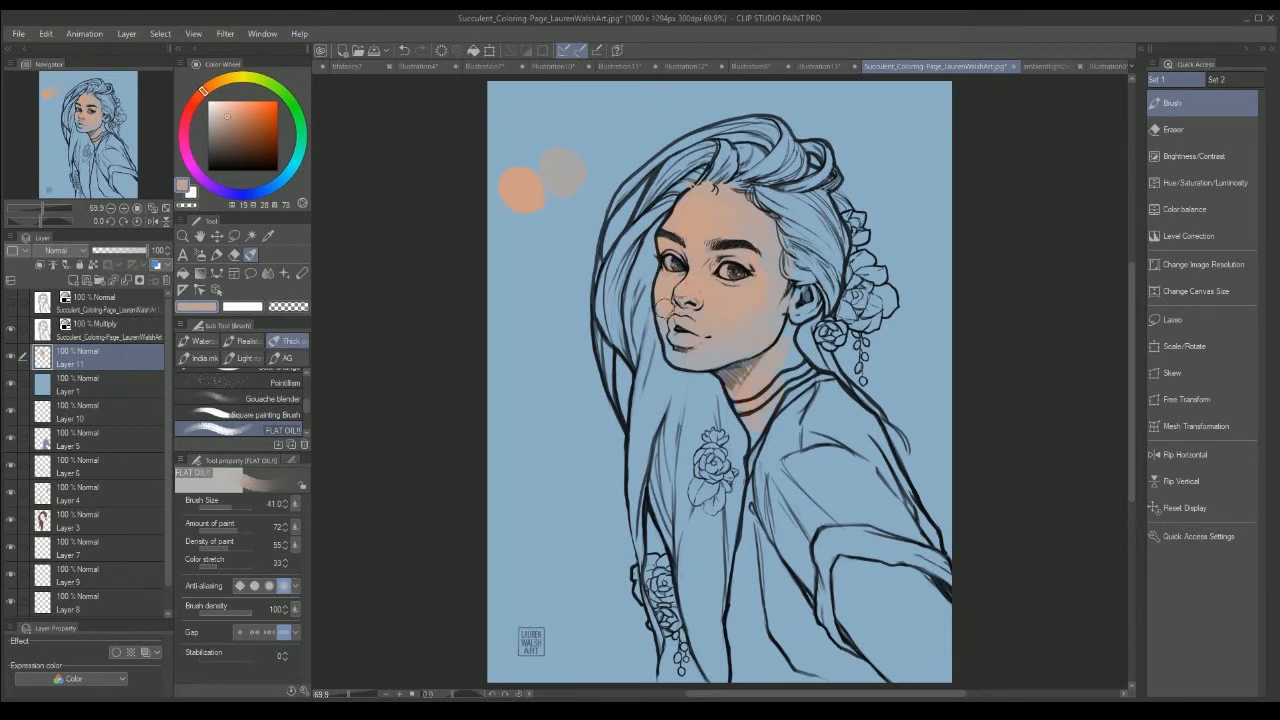
pyautogui.keyDown('alt'); pyautogui.click(684, 296); pyautogui.keyUp('alt')
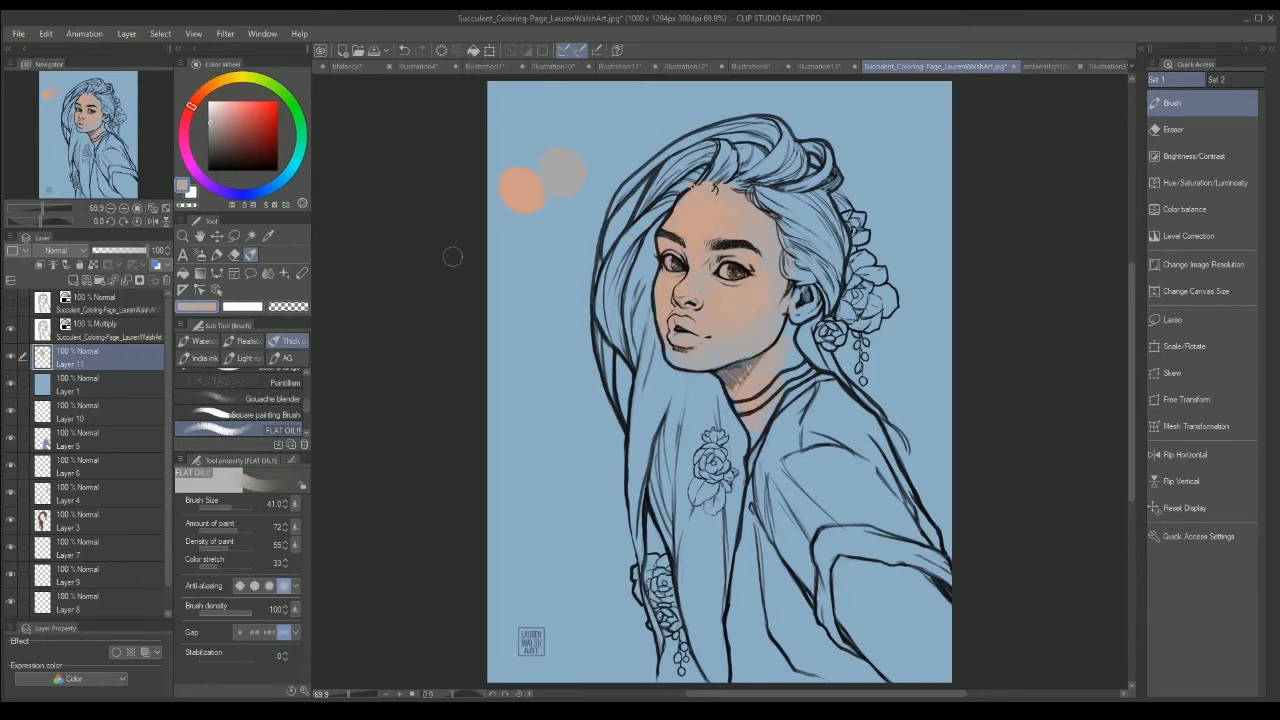
# Step: Add a new layer, hide it, and choose a pale peach brush colour
pyautogui.click(73, 280)
pyautogui.click(12, 378)
pyautogui.click(219, 82)
pyautogui.click(224, 107)
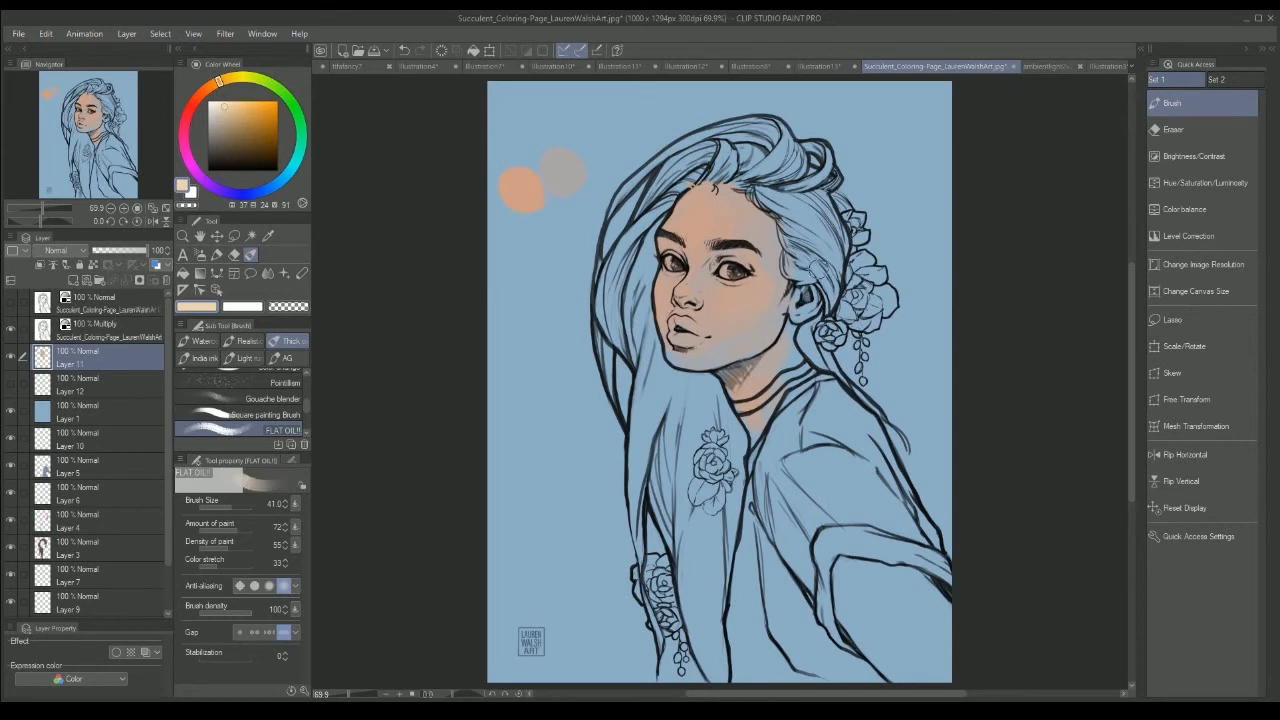
# Step: Sample the skin tones on the neck, the forehead and the cheek near the jaw
pyautogui.keyDown('alt'); pyautogui.click(757, 381); pyautogui.keyUp('alt')
pyautogui.keyDown('alt'); pyautogui.click(694, 221); pyautogui.keyUp('alt')
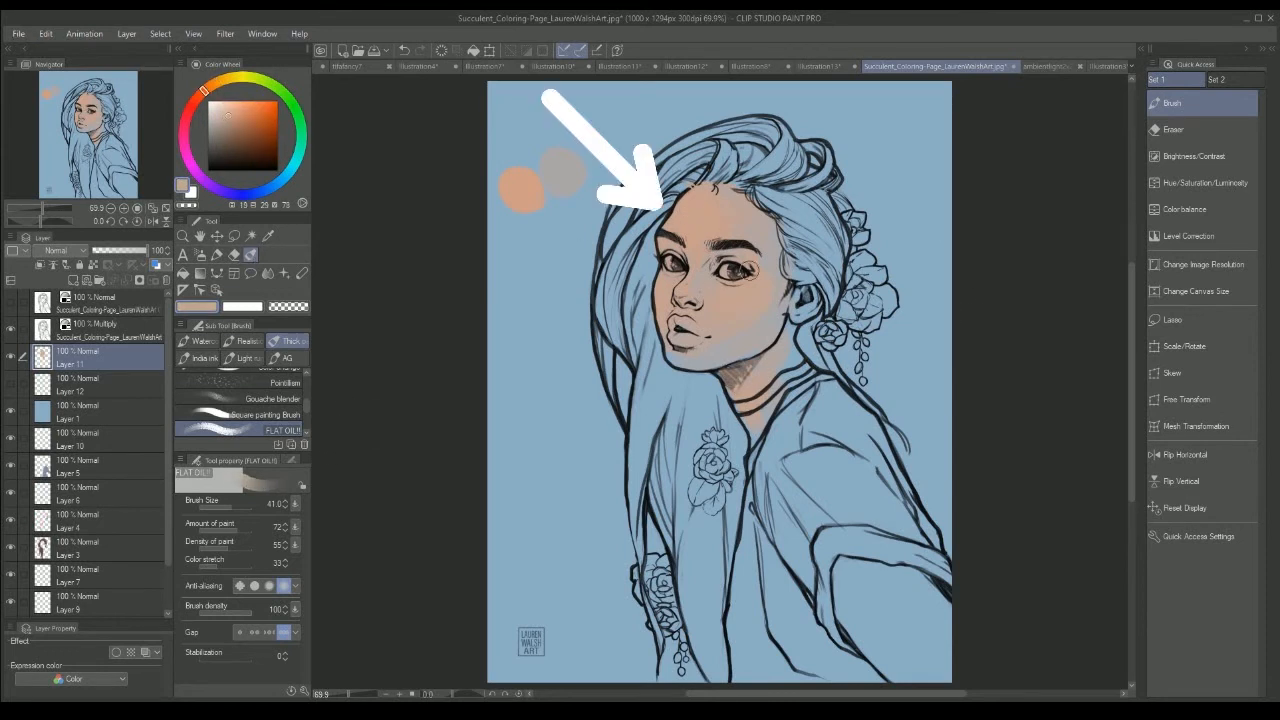
pyautogui.keyDown('alt'); pyautogui.click(772, 322); pyautogui.keyUp('alt')
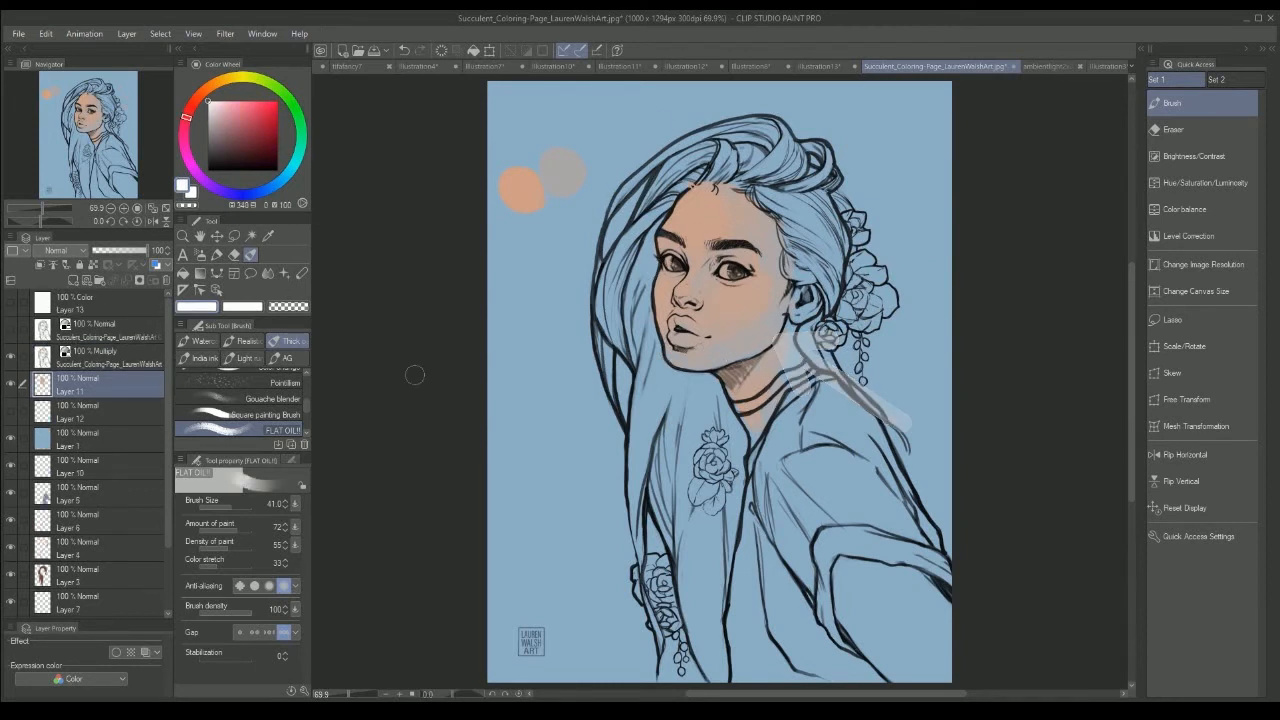
# Step: On a new layer, brush lighter peach highlights over the cheeks, nose and forehead with a brush size of 17.1
pyautogui.click(73, 281)
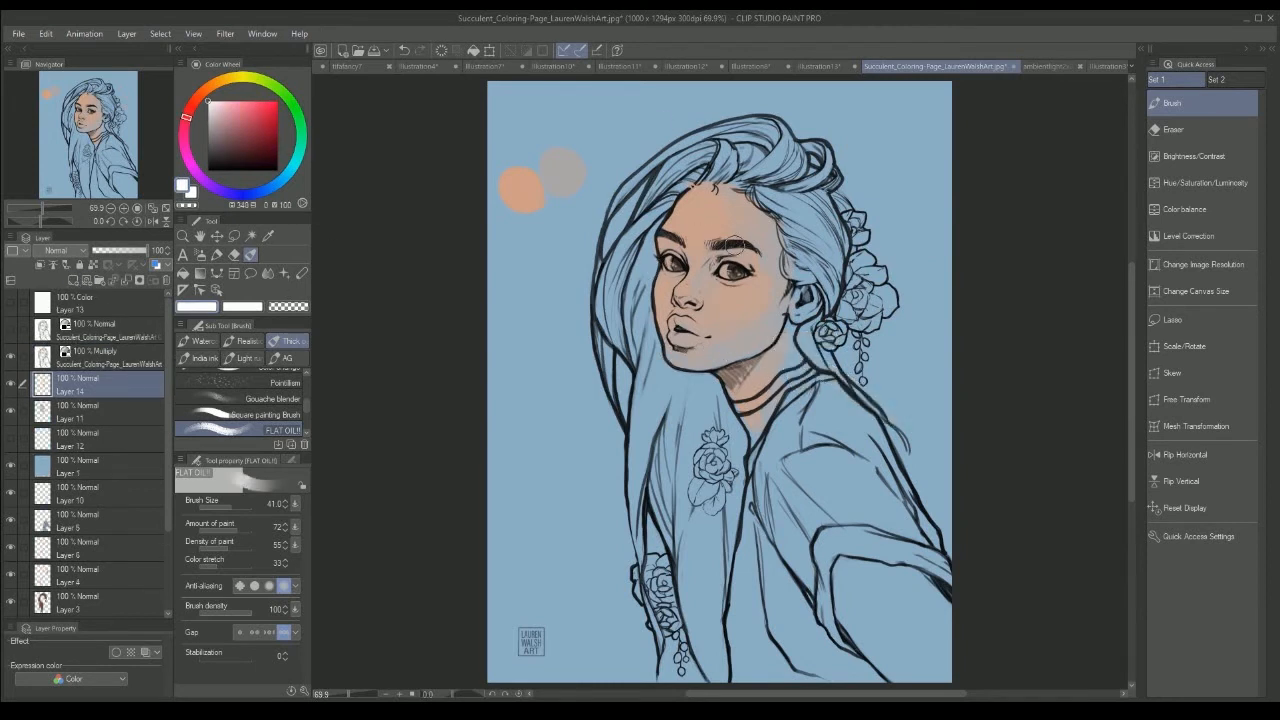
pyautogui.keyDown('alt'); pyautogui.click(732, 300); pyautogui.keyUp('alt')
pyautogui.click(226, 507)
pyautogui.moveTo(728, 298); pyautogui.dragTo(714, 313)
pyautogui.moveTo(689, 273); pyautogui.dragTo(682, 294)
pyautogui.moveTo(674, 226); pyautogui.dragTo(712, 238)
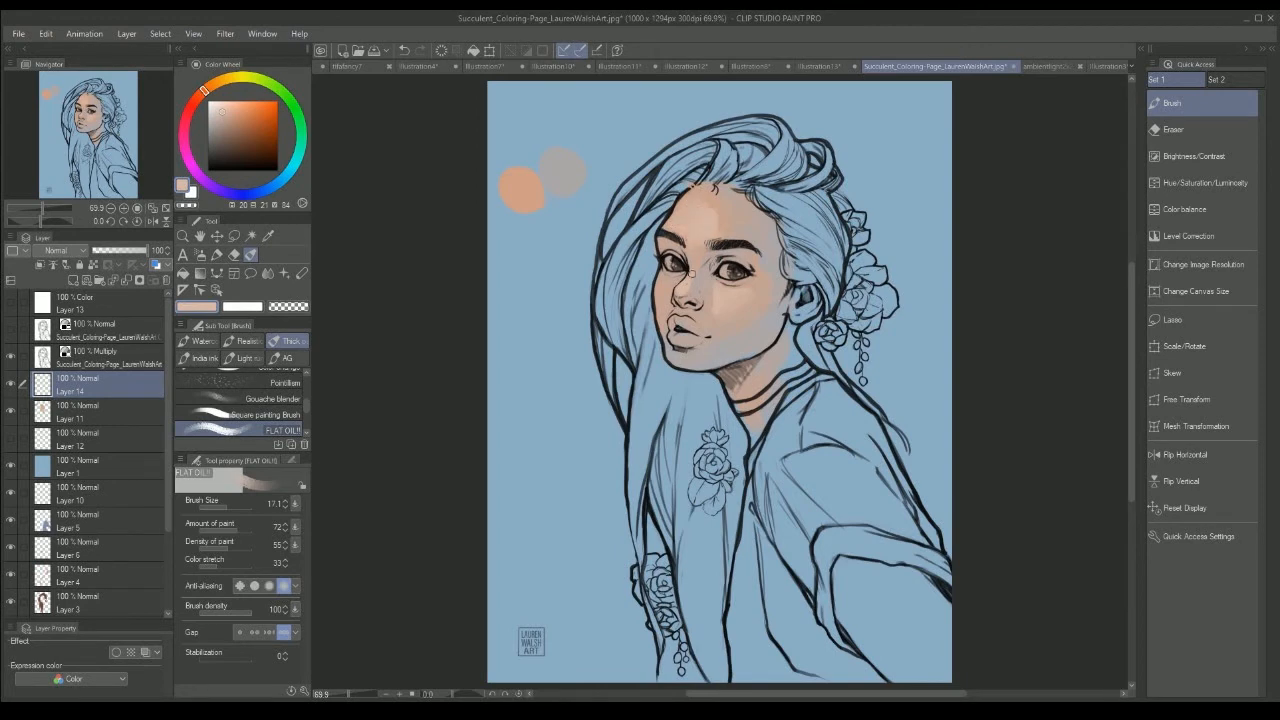
pyautogui.moveTo(660, 284); pyautogui.dragTo(662, 319)
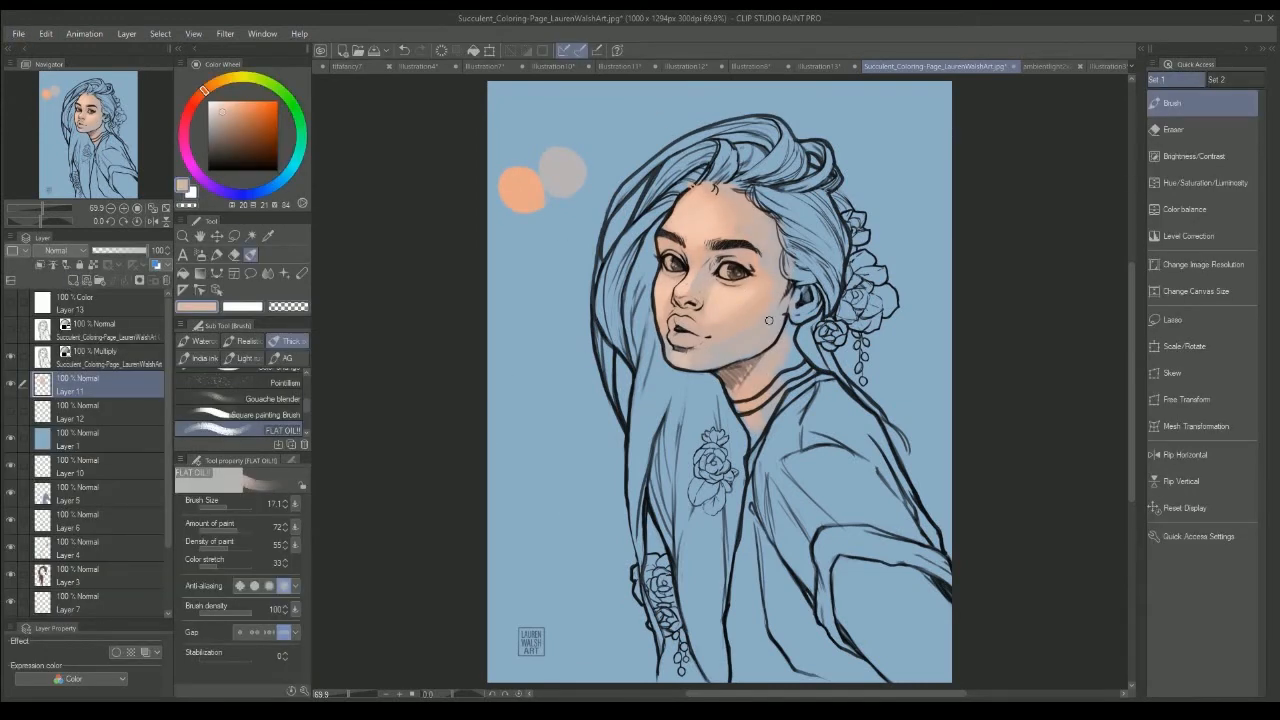
pyautogui.keyDown('alt'); pyautogui.click(692, 219); pyautogui.keyUp('alt')
pyautogui.keyDown('alt'); pyautogui.click(711, 233); pyautogui.keyUp('alt')
# Step: Add a new layer above the painted face and set its blending mode to Overlay
pyautogui.click(73, 280)
pyautogui.click(83, 251)
pyautogui.click(51, 482)
# Step: Brush a coral-red blush over the cheek, nose and eye area on the Overlay layer with a brush size of 46.5
pyautogui.click(192, 107)
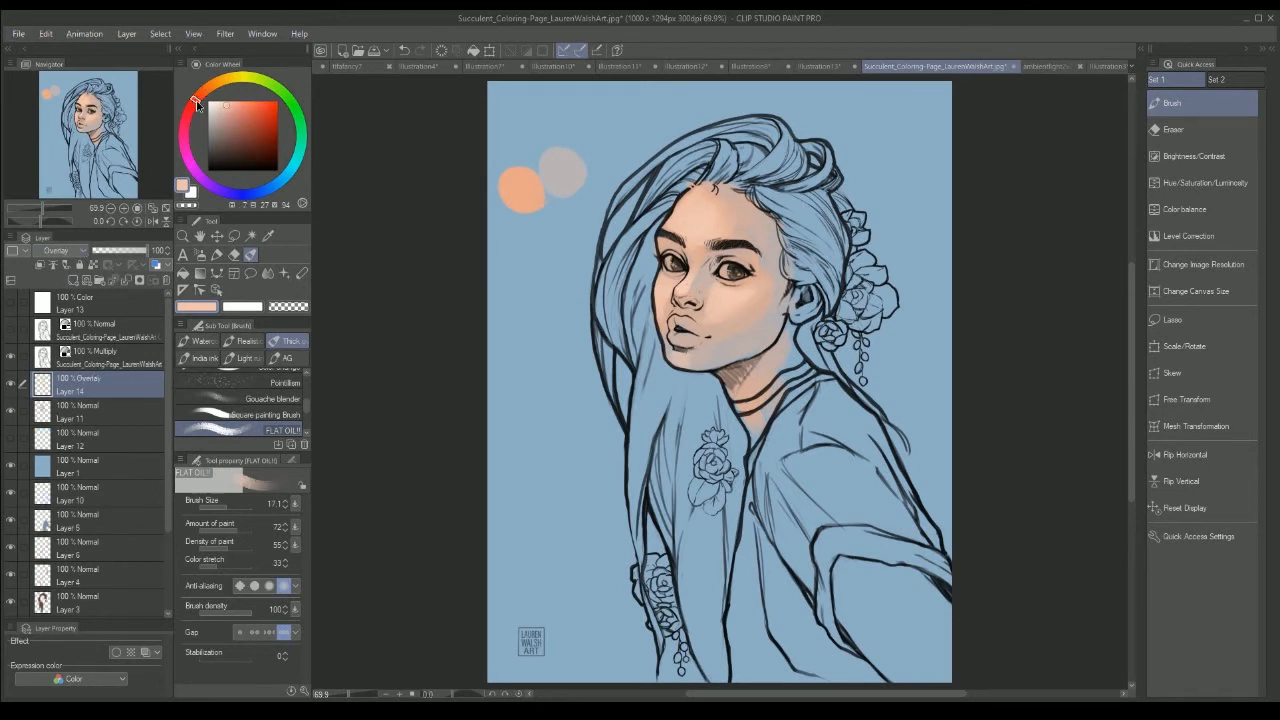
pyautogui.click(243, 110)
pyautogui.click(194, 101)
pyautogui.click(250, 112)
pyautogui.press(']')
pyautogui.press(']')
pyautogui.press(']')
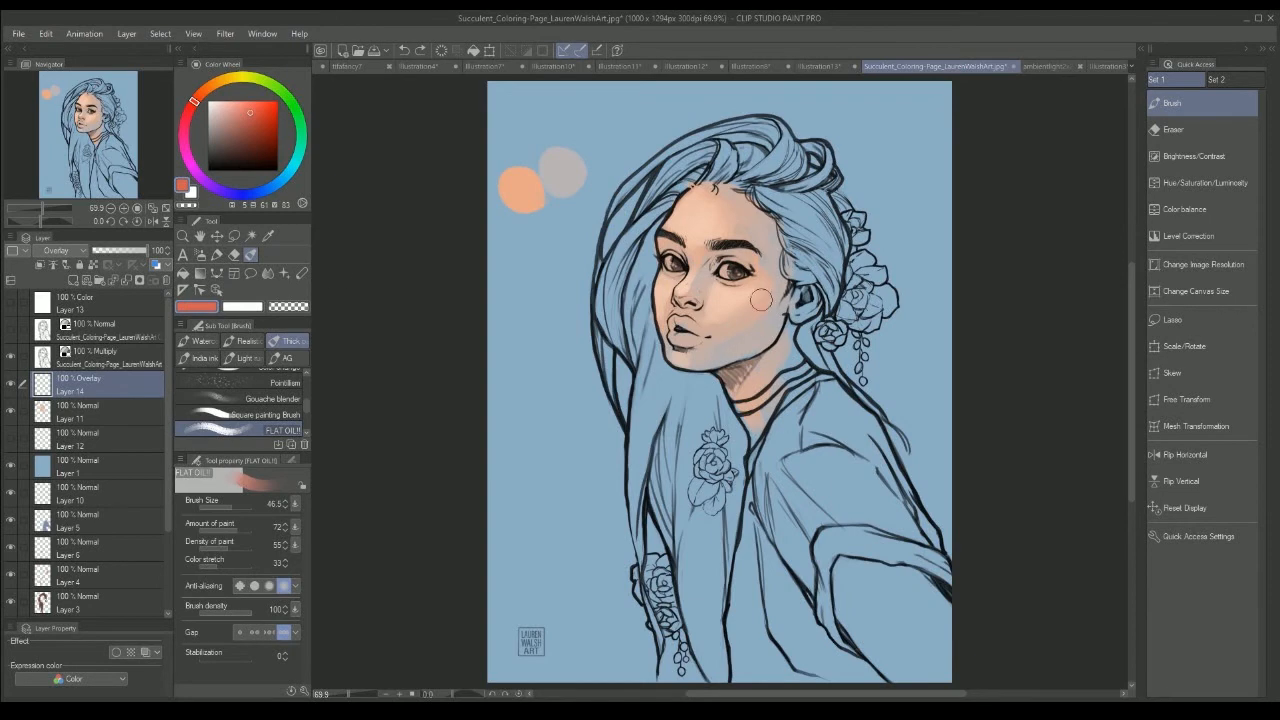
pyautogui.moveTo(762, 300); pyautogui.dragTo(724, 316)
pyautogui.moveTo(692, 292)
pyautogui.mouseDown()
pyautogui.moveTo(684, 300)
pyautogui.moveTo(733, 254)
pyautogui.mouseUp()
# Step: Choose a stronger red and tint the lips with it on the Overlay layer
pyautogui.click(234, 257)
pyautogui.click(250, 255)
pyautogui.click(201, 94)
pyautogui.click(248, 146)
pyautogui.click(226, 507)
pyautogui.click(190, 107)
pyautogui.click(255, 112)
pyautogui.click(231, 507)
pyautogui.moveTo(680, 324); pyautogui.dragTo(692, 336)
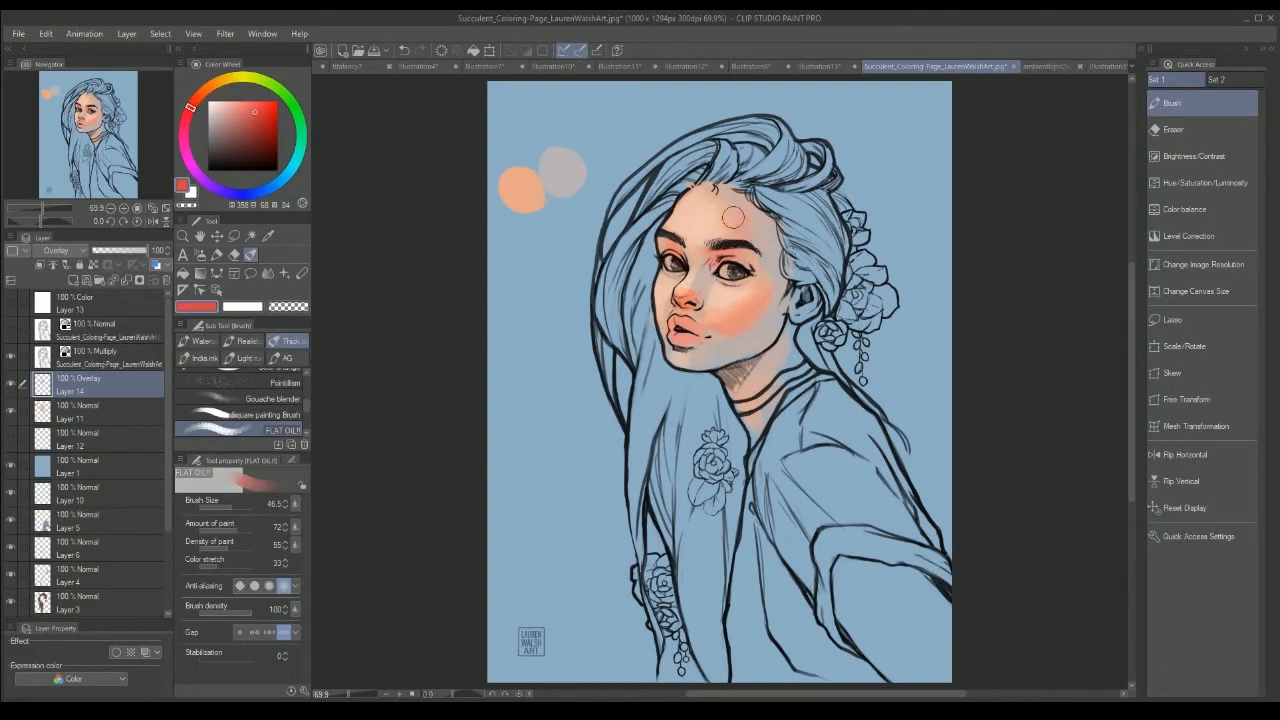
# Step: Extend the red from the cheek toward the mouth and soften the blush with the Blur tool
pyautogui.moveTo(754, 288)
pyautogui.mouseDown()
pyautogui.moveTo(748, 270)
pyautogui.moveTo(666, 316)
pyautogui.mouseUp()
pyautogui.press('j')
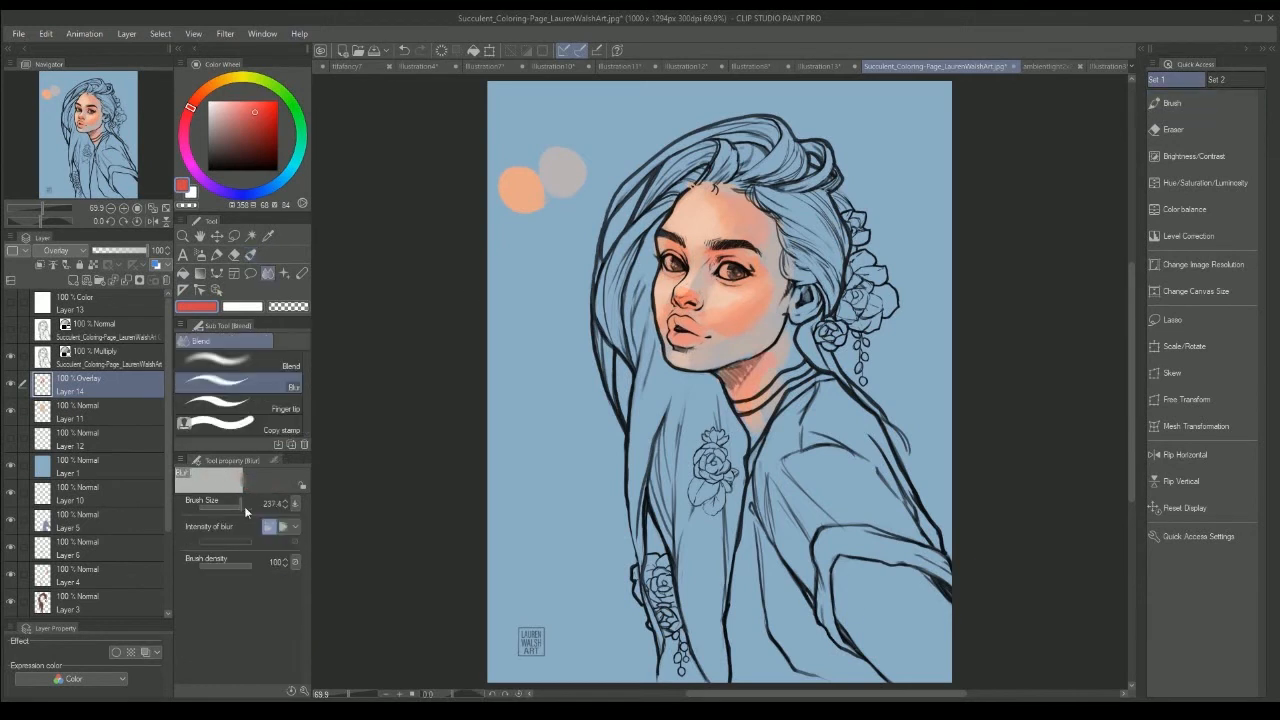
pyautogui.press('b')
pyautogui.press('j')
pyautogui.press('b')
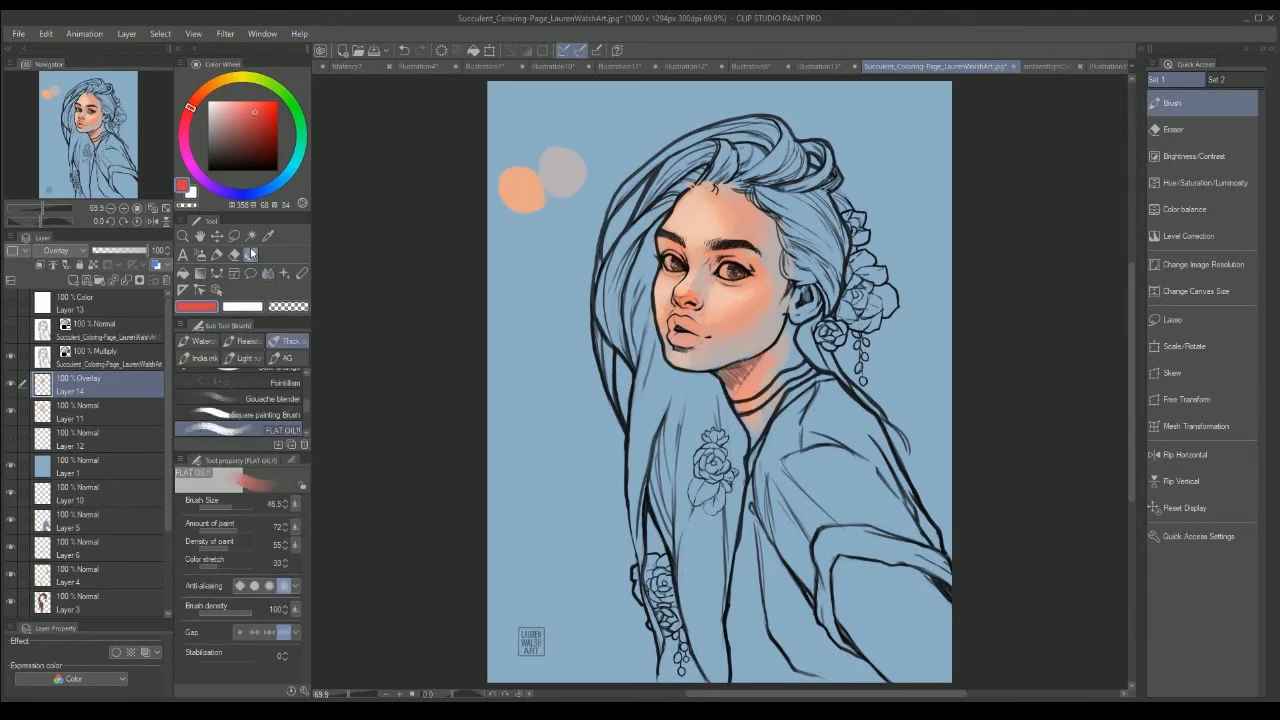
# Step: Add a new layer above the blush layer and set its blending mode to Multiply
pyautogui.click(73, 280)
pyautogui.click(63, 251)
pyautogui.click(63, 294)
# Step: Brush a large, soft blue-violet shadow over the far cheek, temple and jaw on the Multiply layer
pyautogui.click(255, 193)
pyautogui.click(227, 126)
pyautogui.click(233, 507)
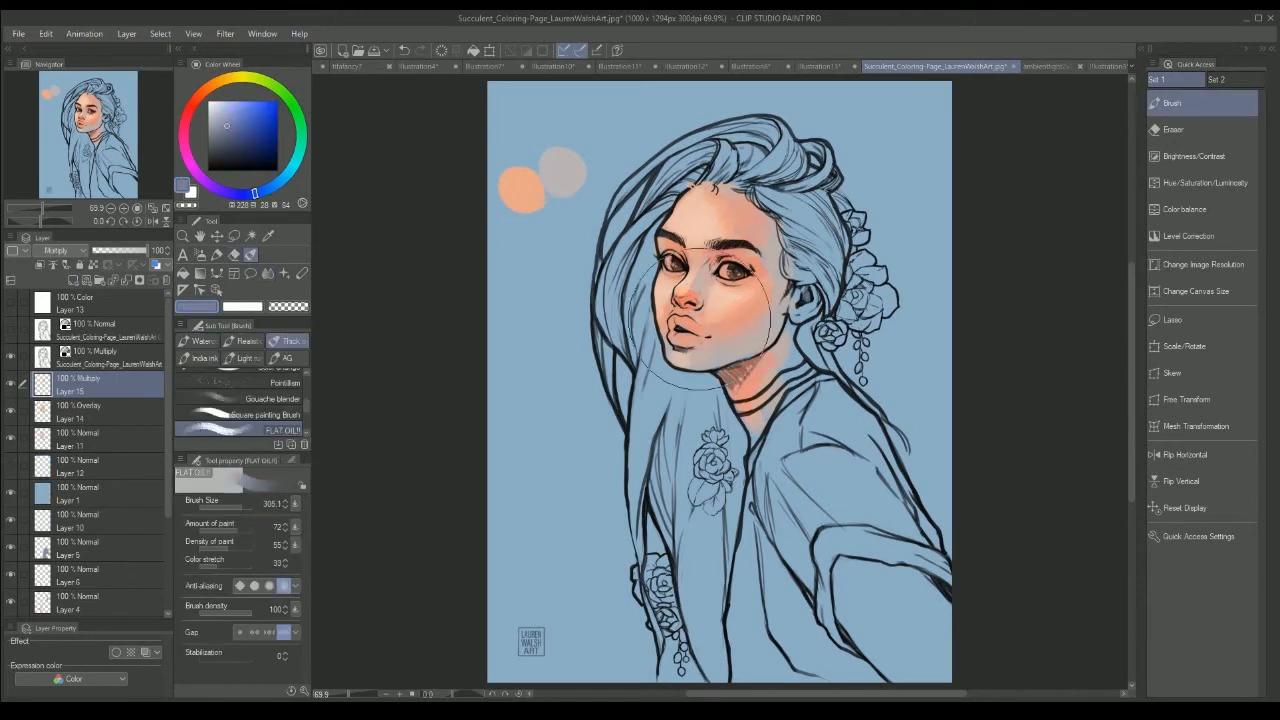
pyautogui.moveTo(785, 300); pyautogui.dragTo(705, 352)
pyautogui.moveTo(765, 275); pyautogui.dragTo(748, 211)
pyautogui.moveTo(732, 330); pyautogui.dragTo(684, 352)
# Step: Lower the Multiply layer's opacity to 59% and erase and blur the shadow over the cheek
pyautogui.click(125, 251)
pyautogui.click(234, 255)
pyautogui.moveTo(750, 300)
pyautogui.mouseDown()
pyautogui.moveTo(681, 352)
pyautogui.moveTo(706, 342)
pyautogui.mouseUp()
pyautogui.click(268, 273)
pyautogui.press('e')
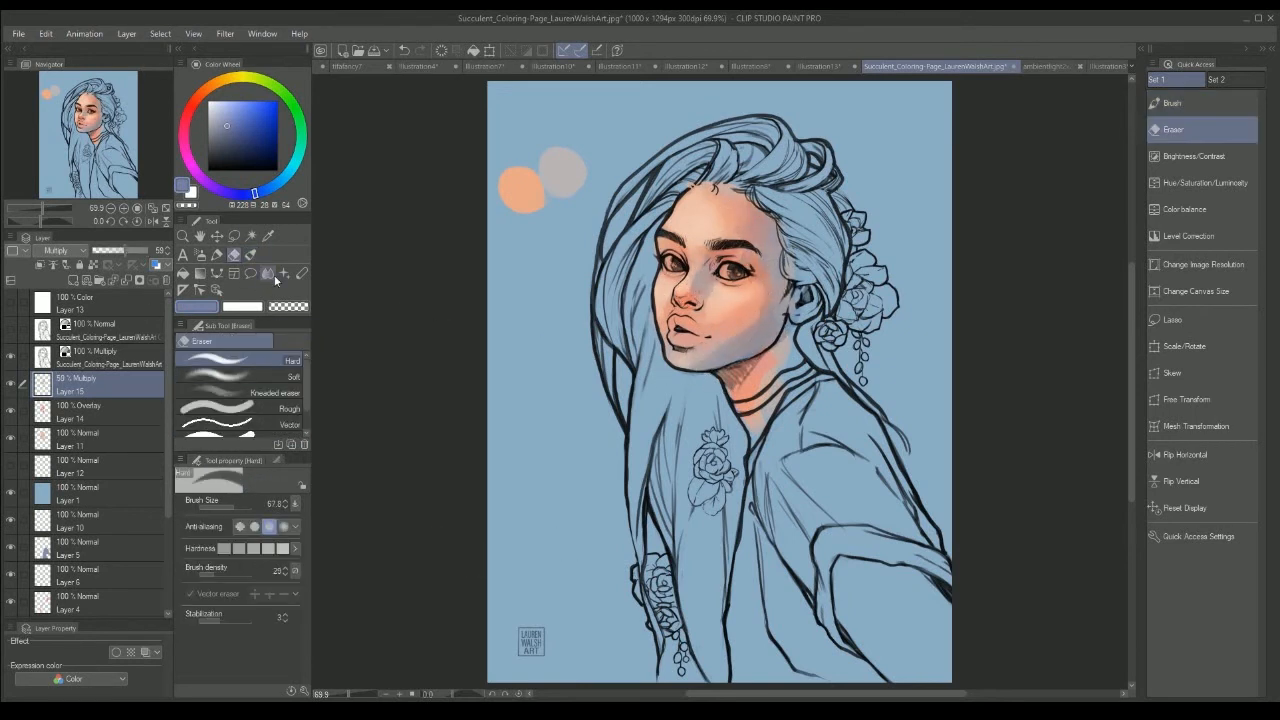
pyautogui.press('b')
pyautogui.press('e')
pyautogui.press('j')
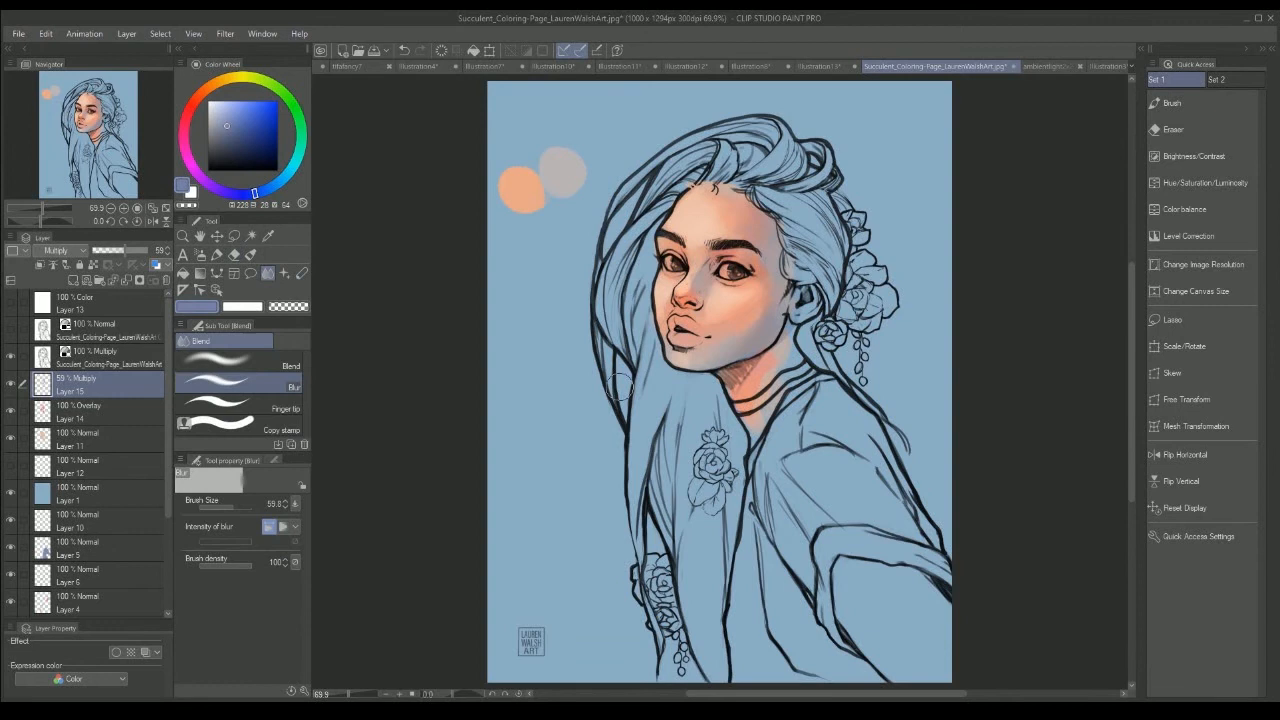
# Step: Return to Layer 11 and sample the skin tones there to touch up the cheek and nose bridge at brush size 28.2
pyautogui.click(250, 256)
pyautogui.click(42, 414)
pyautogui.click(10, 411)
pyautogui.click(10, 411)
pyautogui.click(44, 439)
pyautogui.keyDown('alt'); pyautogui.click(706, 348); pyautogui.keyUp('alt')
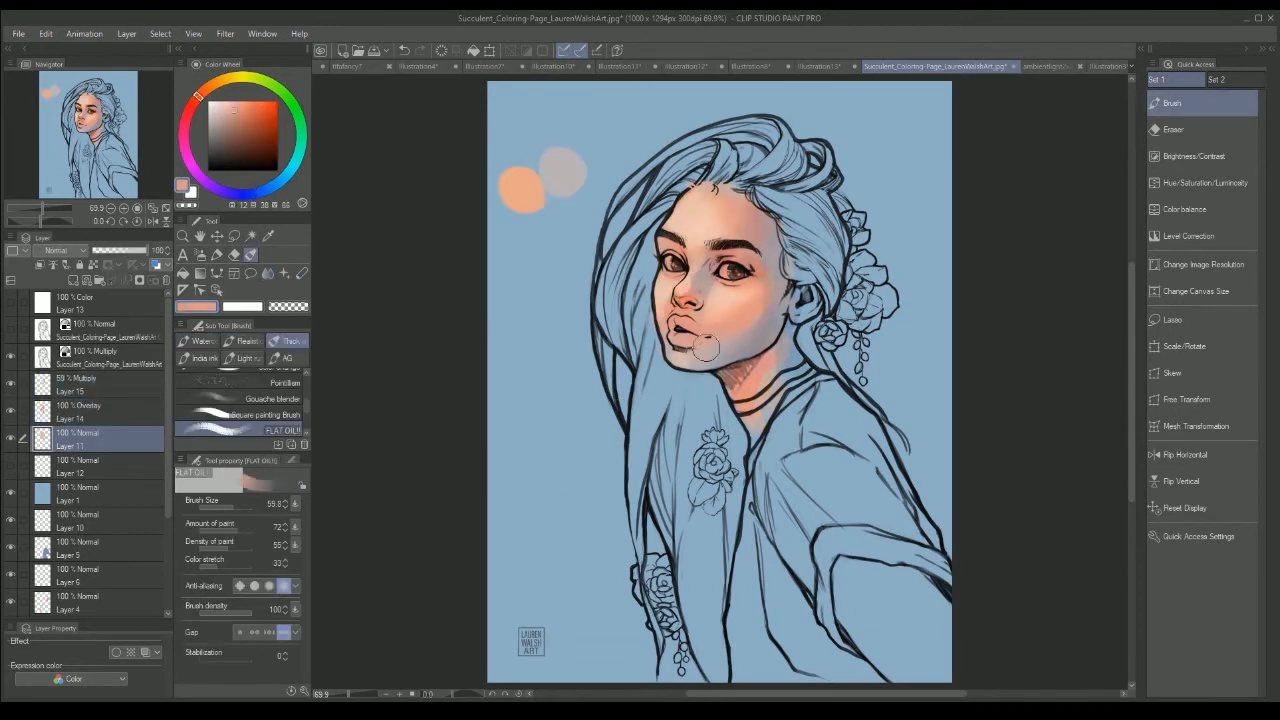
pyautogui.keyDown('alt'); pyautogui.click(725, 300); pyautogui.keyUp('alt')
pyautogui.click(229, 507)
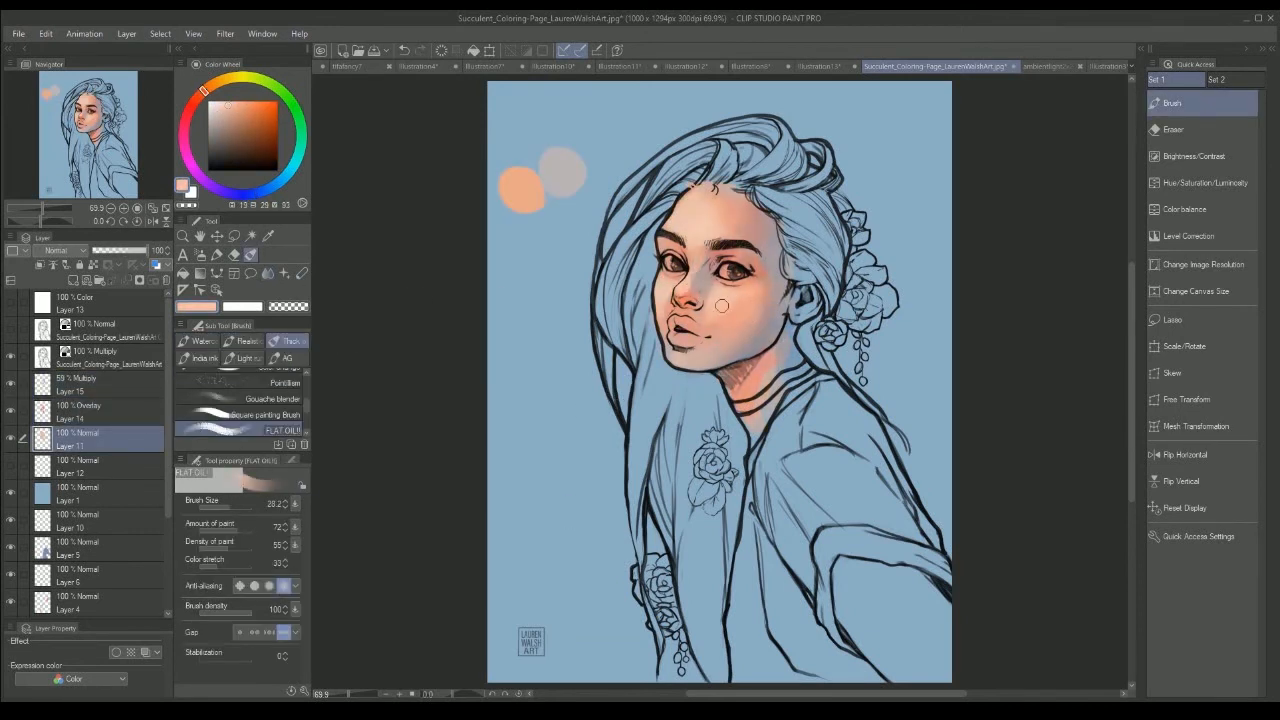
pyautogui.keyDown('alt'); pyautogui.click(685, 246); pyautogui.keyUp('alt')
# Step: On a new layer above the Multiply shadow, brush the cheek and reddish-brown lips, refining them with the Blend and Eraser tools
pyautogui.click(80, 384)
pyautogui.click(73, 281)
pyautogui.moveTo(720, 299)
pyautogui.mouseDown()
pyautogui.moveTo(746, 320)
pyautogui.moveTo(696, 331)
pyautogui.mouseUp()
pyautogui.click(267, 273)
pyautogui.click(234, 255)
pyautogui.press('b')
pyautogui.keyDown('alt'); pyautogui.click(693, 354); pyautogui.keyUp('alt')
pyautogui.keyDown('alt'); pyautogui.click(690, 332); pyautogui.keyUp('alt')
pyautogui.press('e')
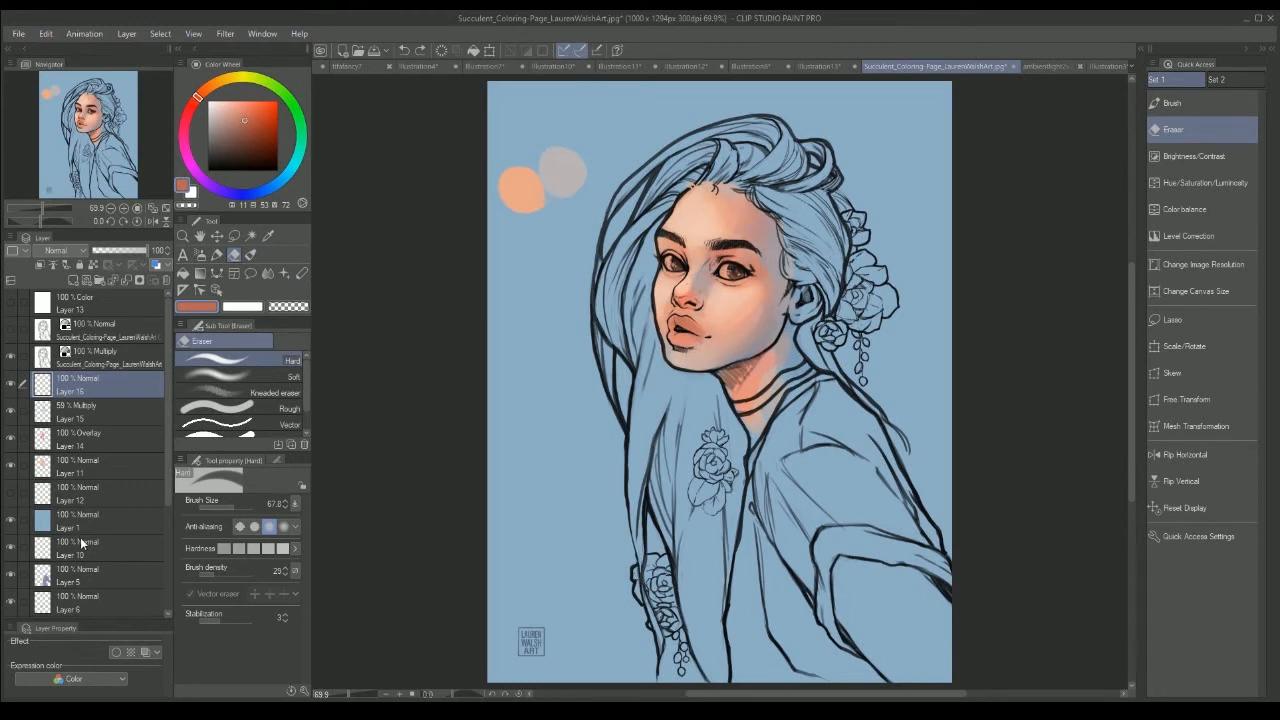
# Step: Pick a muted dark blue and brush it into the irises of both eyes
pyautogui.keyDown('alt'); pyautogui.click(575, 181); pyautogui.keyUp('alt')
pyautogui.press('b')
pyautogui.keyDown('alt'); pyautogui.click(798, 414); pyautogui.keyUp('alt')
pyautogui.click(232, 134)
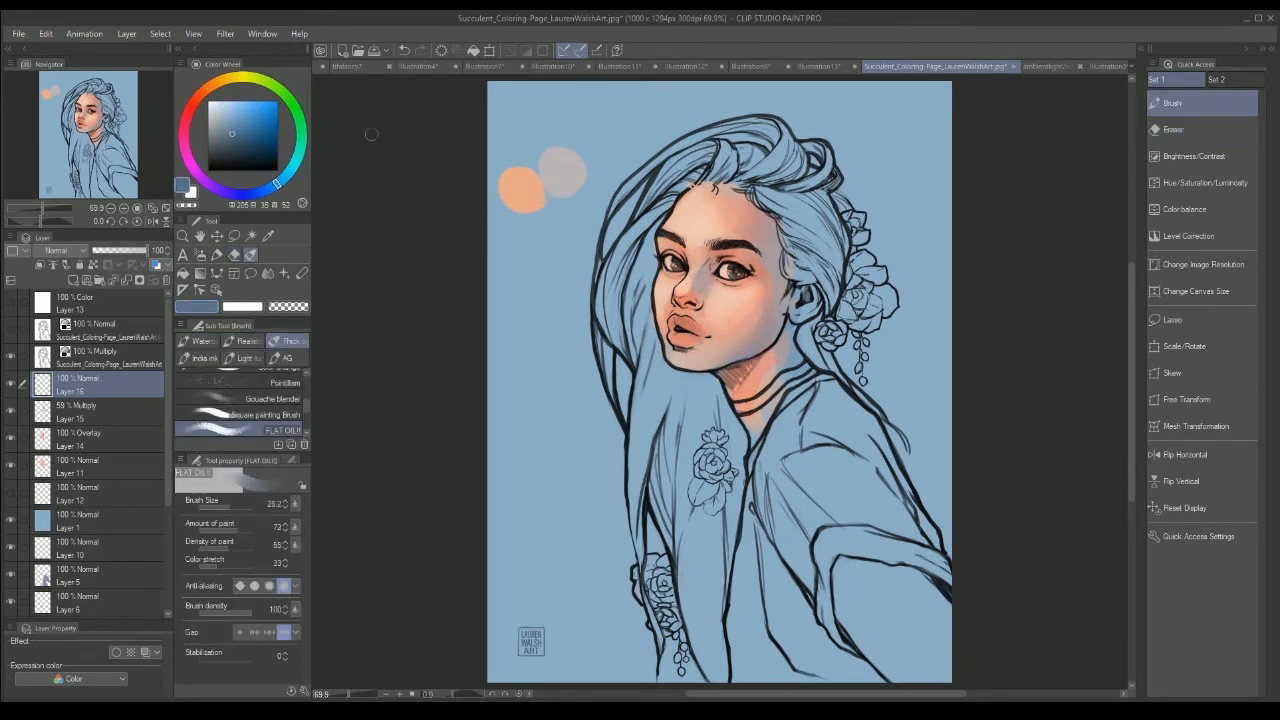
pyautogui.moveTo(732, 271); pyautogui.dragTo(742, 271)
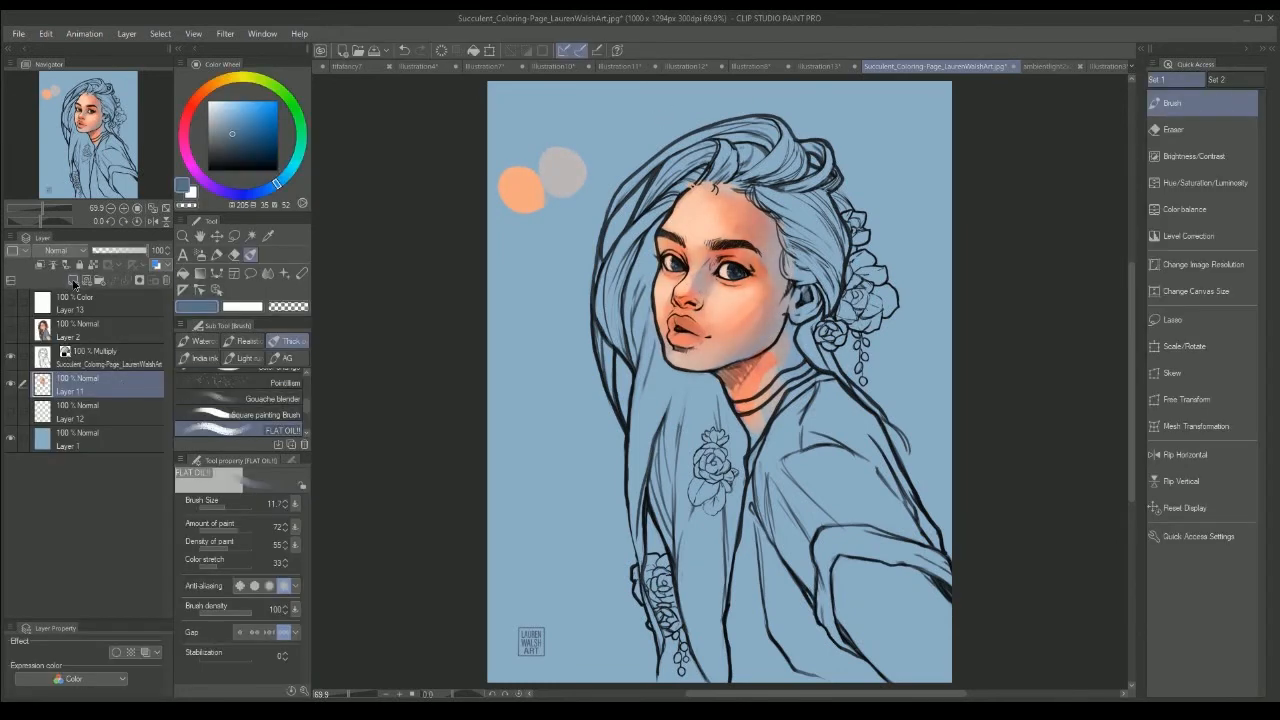
# Step: Add a new layer above Layer 11 and set its blending mode to Overlay
pyautogui.click(73, 285)
pyautogui.keyDown('alt'); pyautogui.click(520, 188); pyautogui.keyUp('alt')
pyautogui.click(61, 423)
# Step: Try brushing warm Overlay highlights over the forehead and far cheek with skin tones sampled from the painting at brush size 24.9
pyautogui.moveTo(683, 206); pyautogui.dragTo(693, 237)
pyautogui.hotkey('ctrl', 'z')
pyautogui.keyDown('alt'); pyautogui.click(690, 212); pyautogui.keyUp('alt')
pyautogui.click(229, 507)
pyautogui.moveTo(662, 280)
pyautogui.mouseDown()
pyautogui.moveTo(662, 306)
pyautogui.moveTo(692, 268)
pyautogui.mouseUp()
pyautogui.hotkey('ctrl', 'z')
pyautogui.hotkey('ctrl', 'z')
pyautogui.hotkey('ctrl', 'z')
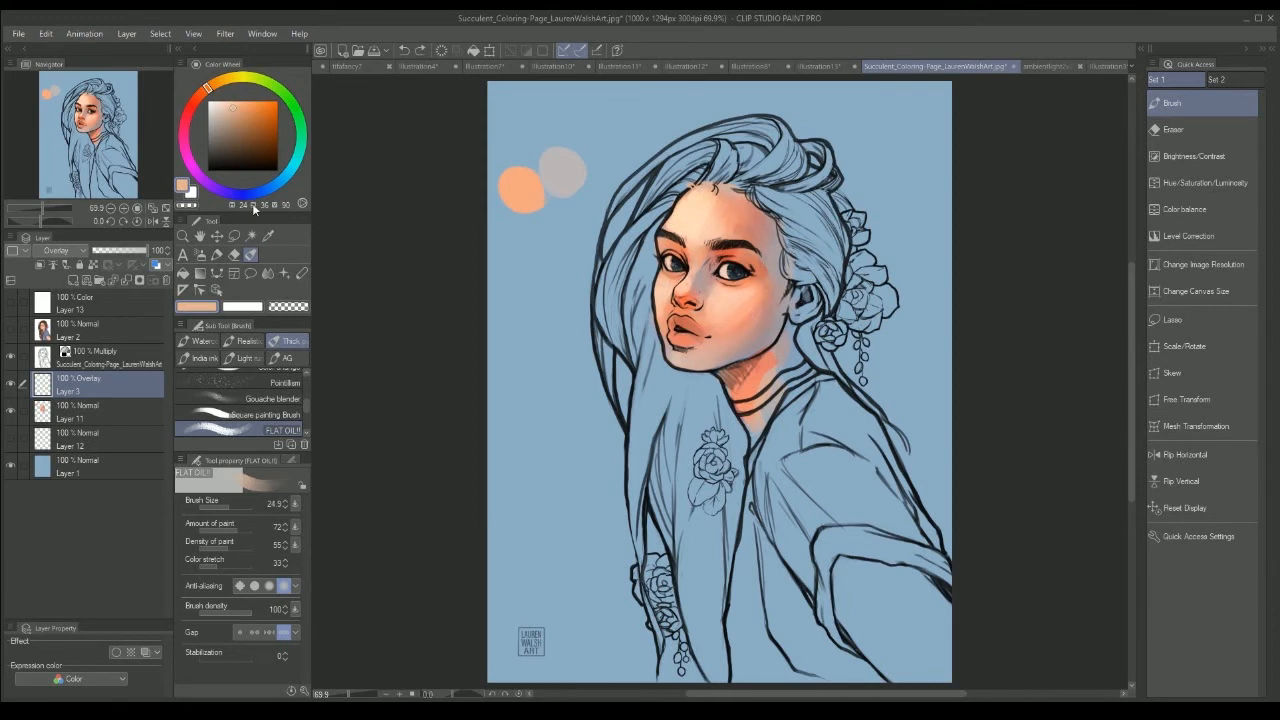
# Step: Try highlighting the forehead, under-eye area and far cheek with a peach tone sampled from the forehead
pyautogui.keyDown('alt'); pyautogui.click(690, 212); pyautogui.keyUp('alt')
pyautogui.moveTo(684, 200); pyautogui.dragTo(692, 231)
pyautogui.moveTo(722, 291); pyautogui.dragTo(739, 295)
pyautogui.moveTo(662, 284); pyautogui.dragTo(664, 296)
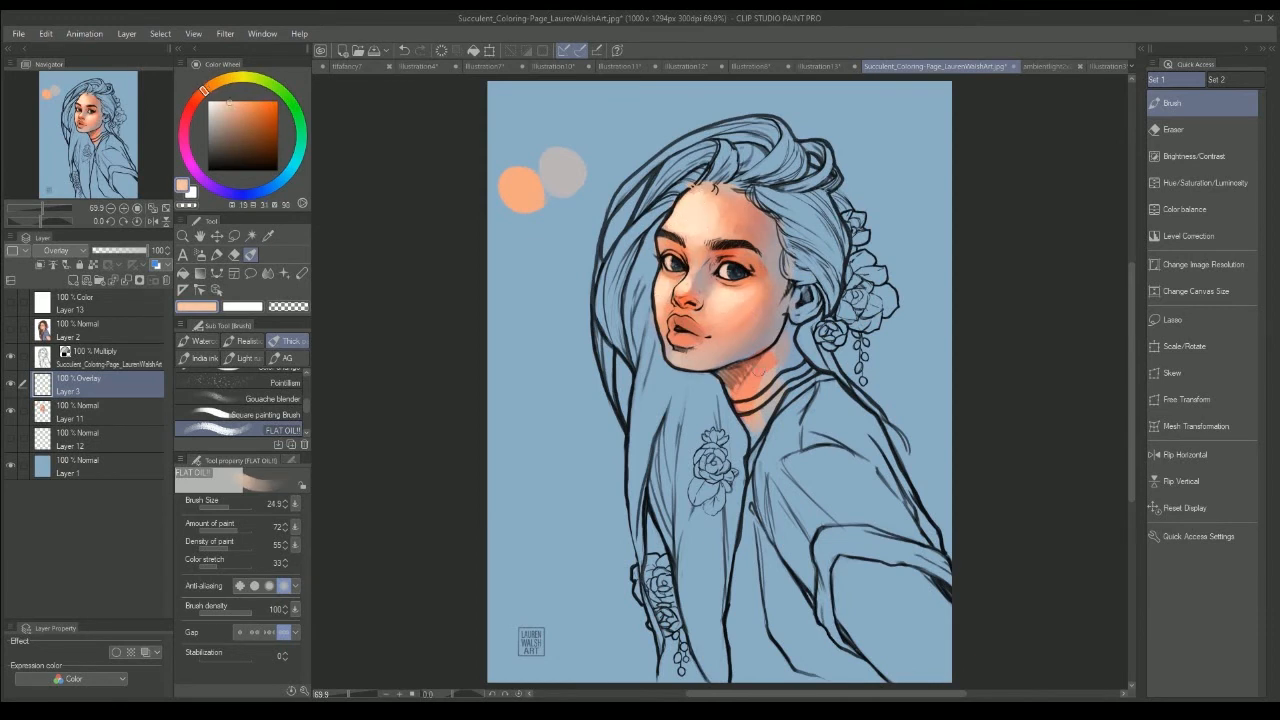
pyautogui.hotkey('ctrl', 'z')
pyautogui.hotkey('ctrl', 'z')
pyautogui.hotkey('ctrl', 'z')
pyautogui.hotkey('ctrl', 'z')
# Step: Choose a pale peach and brush a soft highlight down the forehead on Layer 3
pyautogui.click(225, 102)
pyautogui.click(207, 89)
pyautogui.moveTo(684, 202)
pyautogui.mouseDown()
pyautogui.moveTo(732, 232)
pyautogui.moveTo(696, 234)
pyautogui.mouseUp()
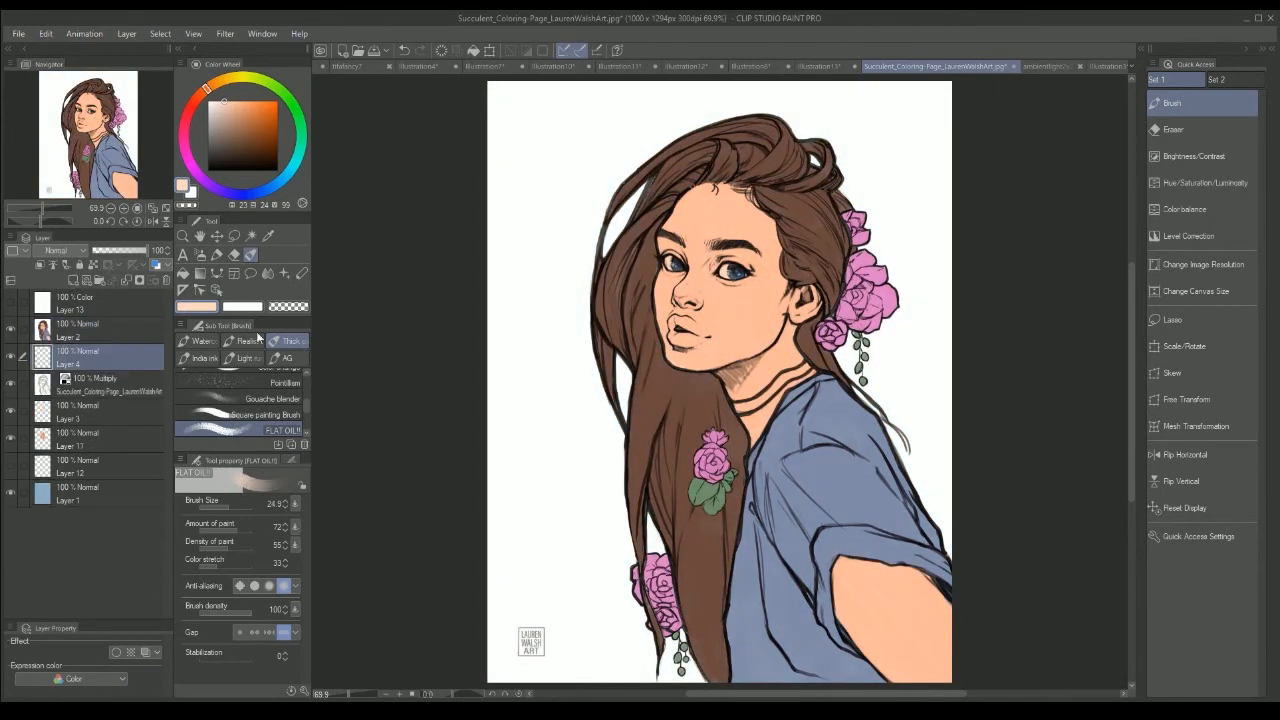
# Step: Fill Layer 4 above the line art with a pale, desaturated blue
pyautogui.click(184, 274)
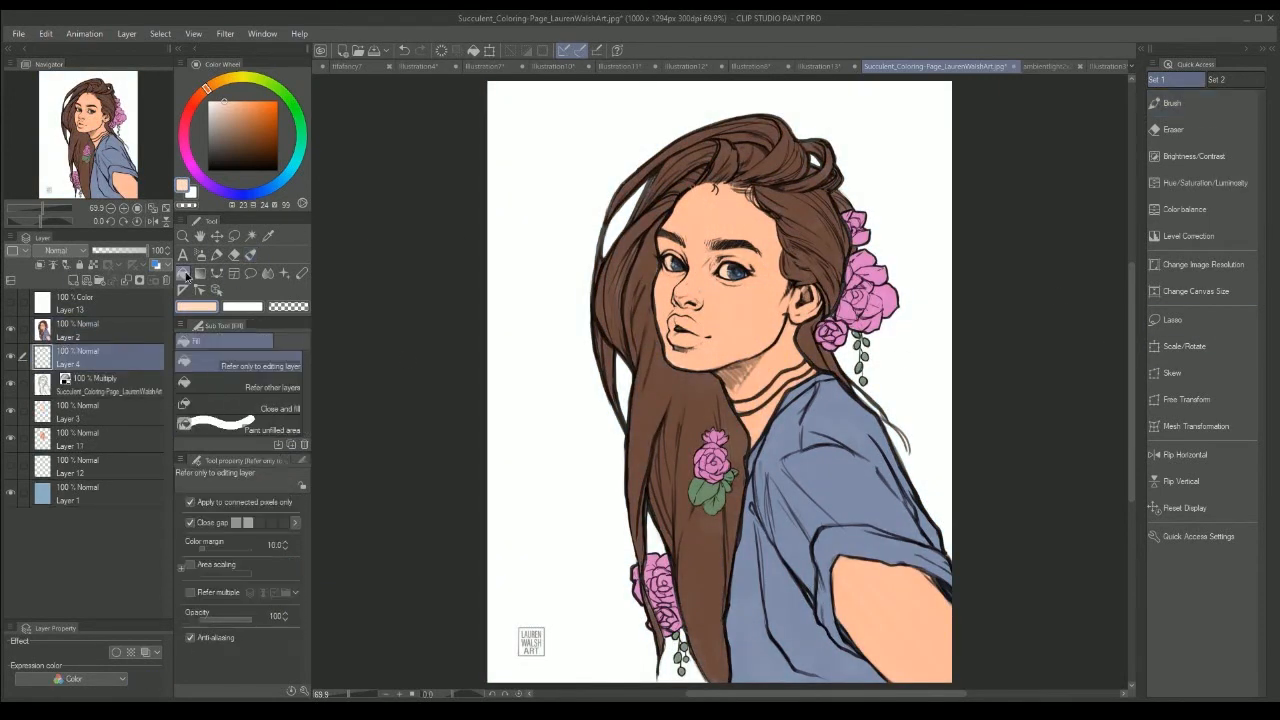
pyautogui.click(259, 192)
pyautogui.click(225, 121)
pyautogui.click(271, 187)
pyautogui.click(557, 241)
pyautogui.click(78, 322)
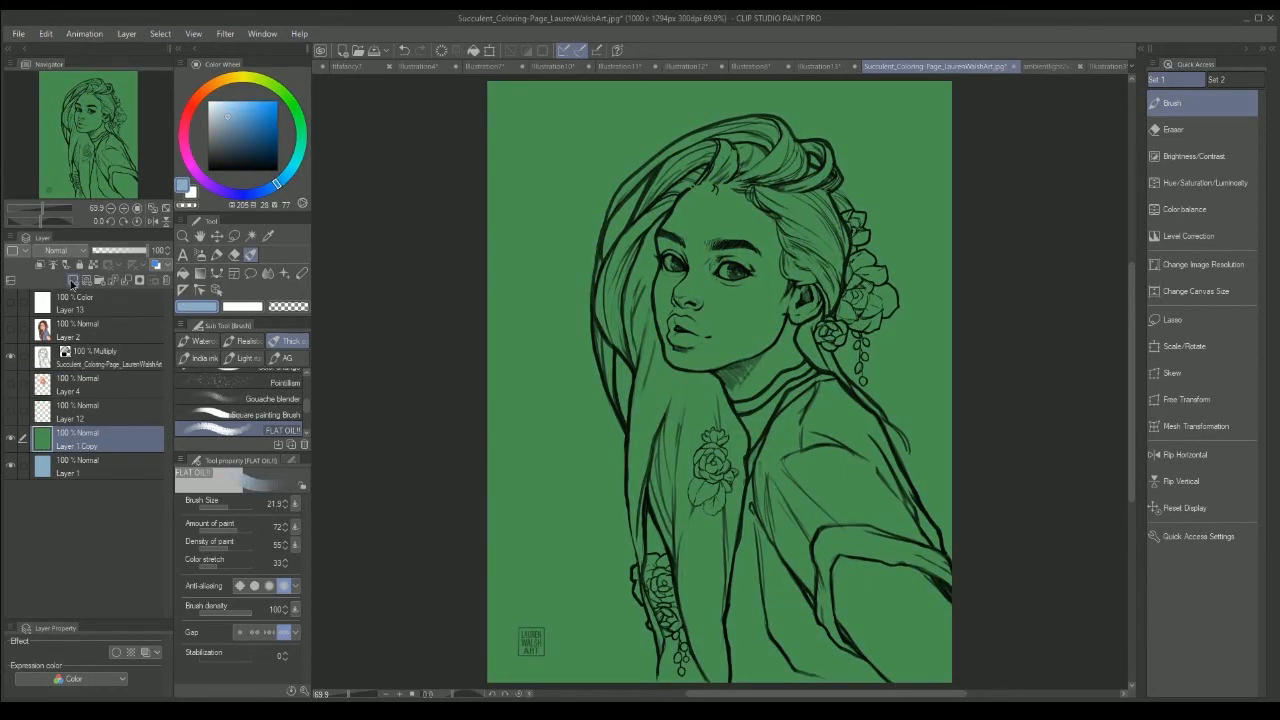
# Step: On a new layer above the green background, brush a light orange skin base over the face at brush size 52.7
pyautogui.click(73, 280)
pyautogui.click(208, 89)
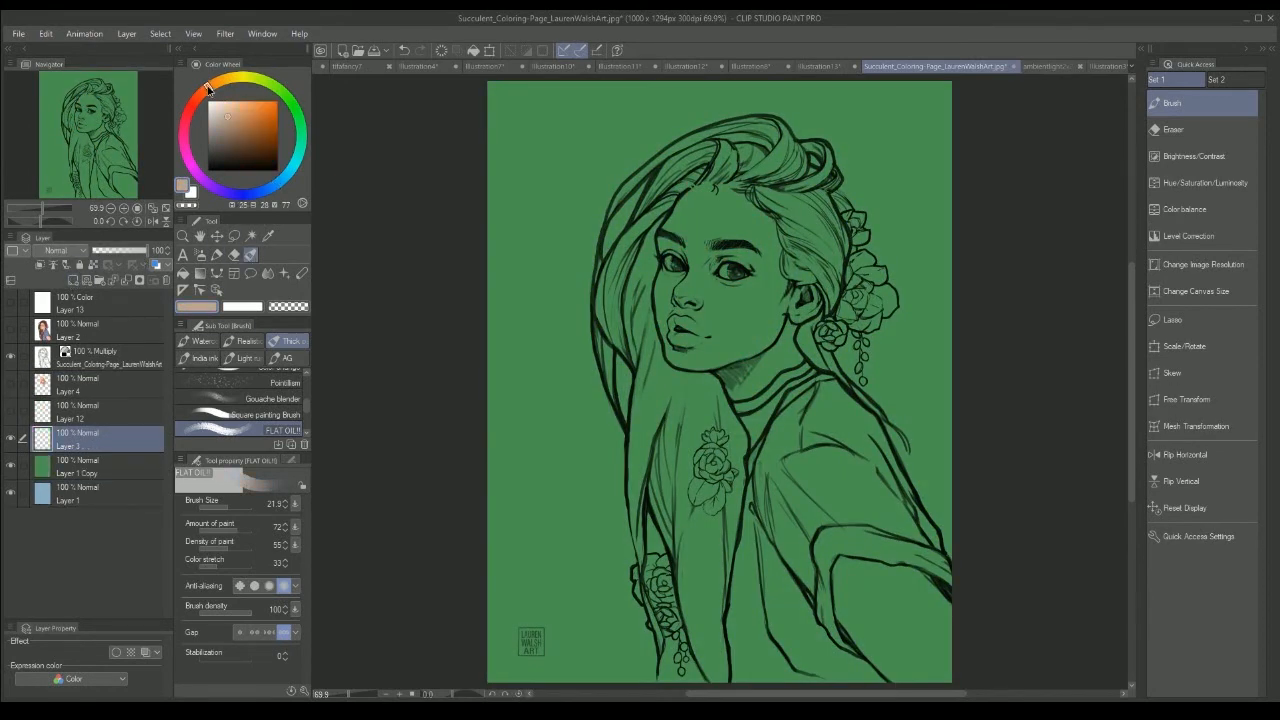
pyautogui.click(235, 108)
pyautogui.click(206, 90)
pyautogui.click(239, 107)
pyautogui.click(232, 507)
pyautogui.moveTo(520, 194)
pyautogui.mouseDown()
pyautogui.moveTo(562, 188)
pyautogui.moveTo(540, 180)
pyautogui.mouseUp()
pyautogui.hotkey('ctrl', 'z')
pyautogui.moveTo(692, 206)
pyautogui.mouseDown()
pyautogui.moveTo(721, 283)
pyautogui.moveTo(730, 235)
pyautogui.moveTo(744, 291)
pyautogui.moveTo(706, 318)
pyautogui.moveTo(687, 283)
pyautogui.moveTo(717, 213)
pyautogui.moveTo(769, 312)
pyautogui.moveTo(684, 335)
pyautogui.moveTo(727, 298)
pyautogui.moveTo(726, 309)
pyautogui.moveTo(660, 292)
pyautogui.moveTo(664, 318)
pyautogui.moveTo(708, 230)
pyautogui.moveTo(693, 201)
pyautogui.moveTo(717, 226)
pyautogui.moveTo(730, 200)
pyautogui.moveTo(744, 323)
pyautogui.moveTo(682, 347)
pyautogui.moveTo(749, 307)
pyautogui.moveTo(680, 350)
pyautogui.mouseUp()
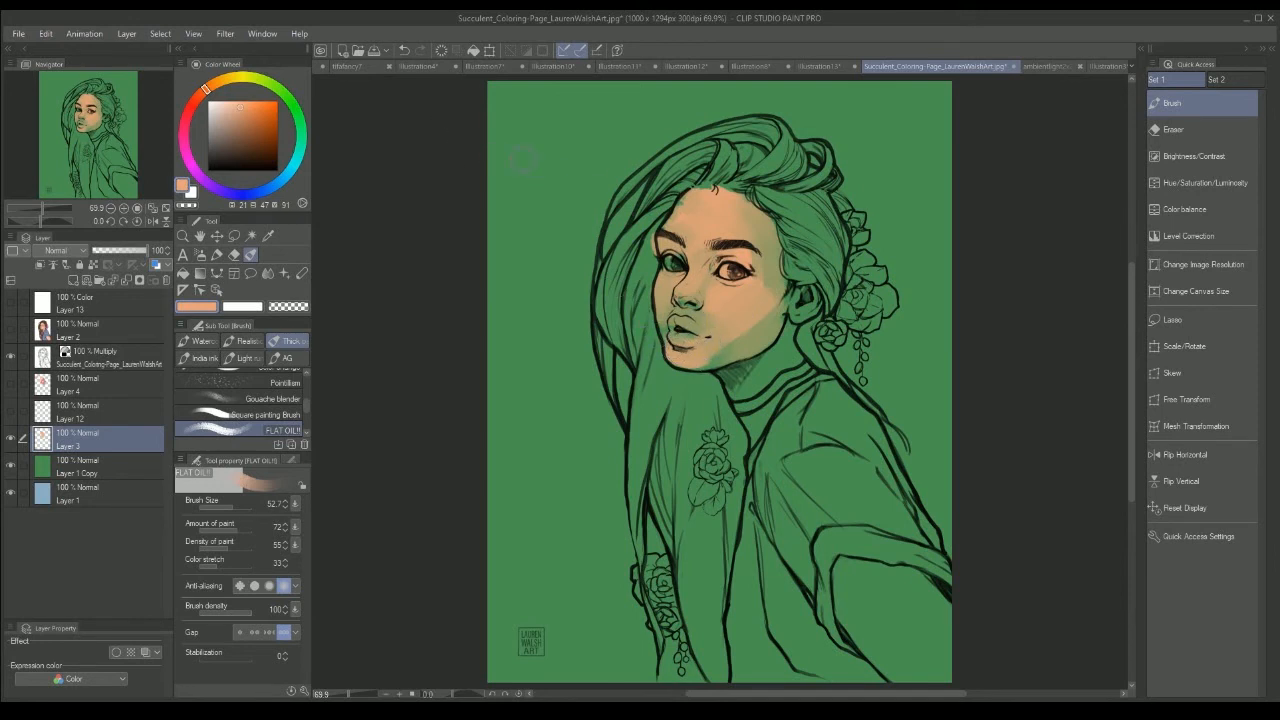
# Step: Paint an orange skin swatch beside the head and extend it into duller tan tones blended toward the background green
pyautogui.moveTo(523, 158)
pyautogui.mouseDown()
pyautogui.moveTo(528, 180)
pyautogui.moveTo(523, 149)
pyautogui.moveTo(543, 161)
pyautogui.mouseUp()
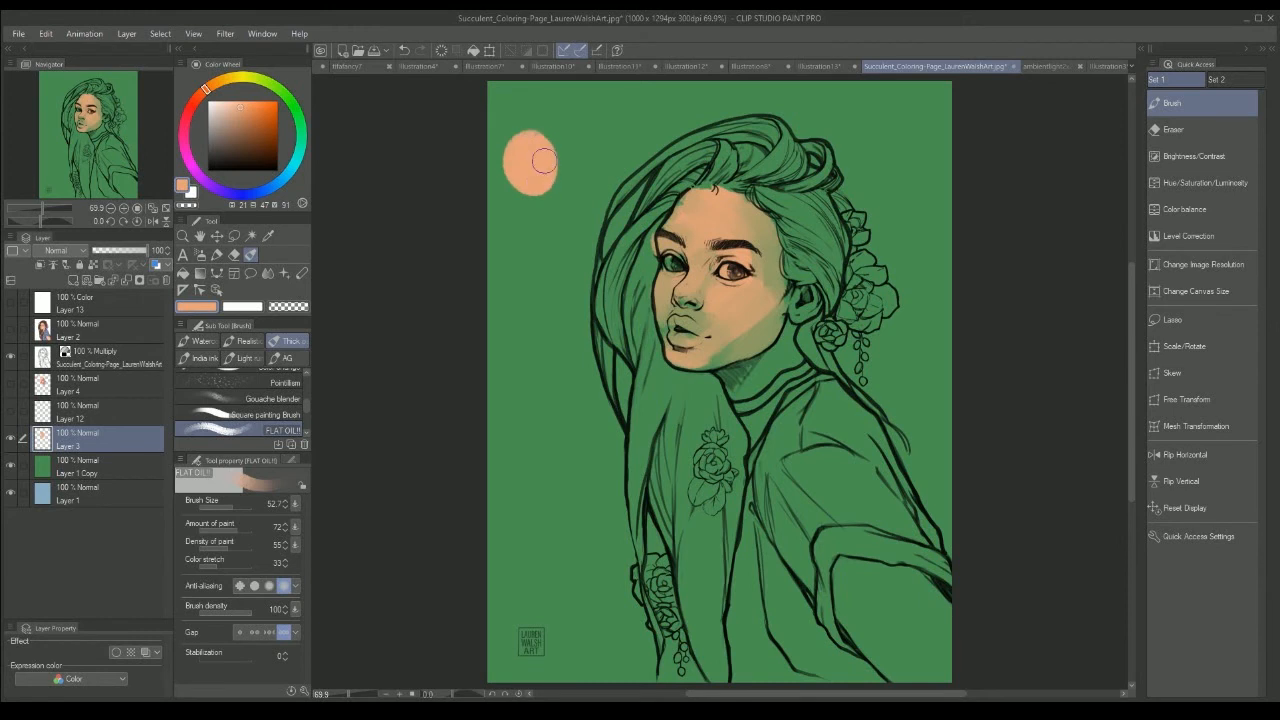
pyautogui.keyDown('alt'); pyautogui.click(899, 124); pyautogui.keyUp('alt')
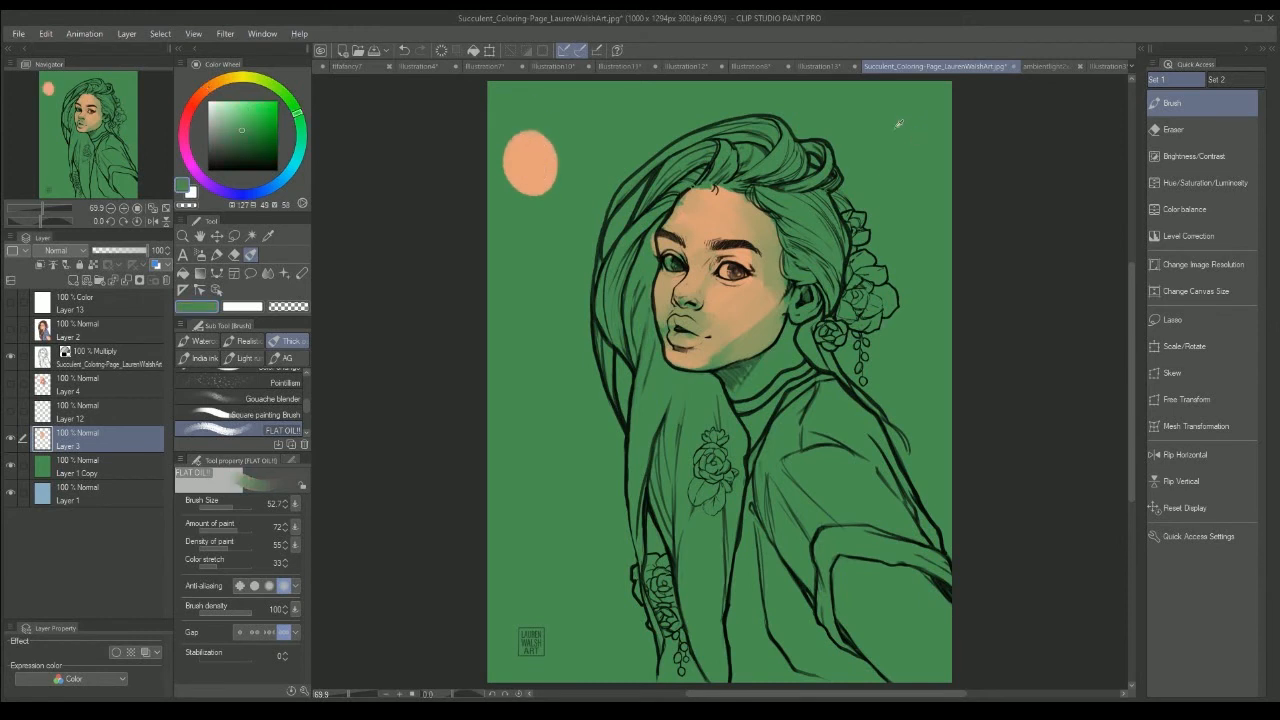
pyautogui.keyDown('alt'); pyautogui.click(769, 324); pyautogui.keyUp('alt')
pyautogui.moveTo(583, 128)
pyautogui.mouseDown()
pyautogui.moveTo(620, 140)
pyautogui.moveTo(570, 125)
pyautogui.moveTo(598, 138)
pyautogui.moveTo(575, 173)
pyautogui.moveTo(573, 153)
pyautogui.moveTo(606, 177)
pyautogui.moveTo(558, 168)
pyautogui.mouseUp()
pyautogui.keyDown('alt'); pyautogui.click(715, 237); pyautogui.keyUp('alt')
pyautogui.keyDown('alt'); pyautogui.click(707, 244); pyautogui.keyUp('alt')
pyautogui.keyDown('alt'); pyautogui.click(584, 170); pyautogui.keyUp('alt')
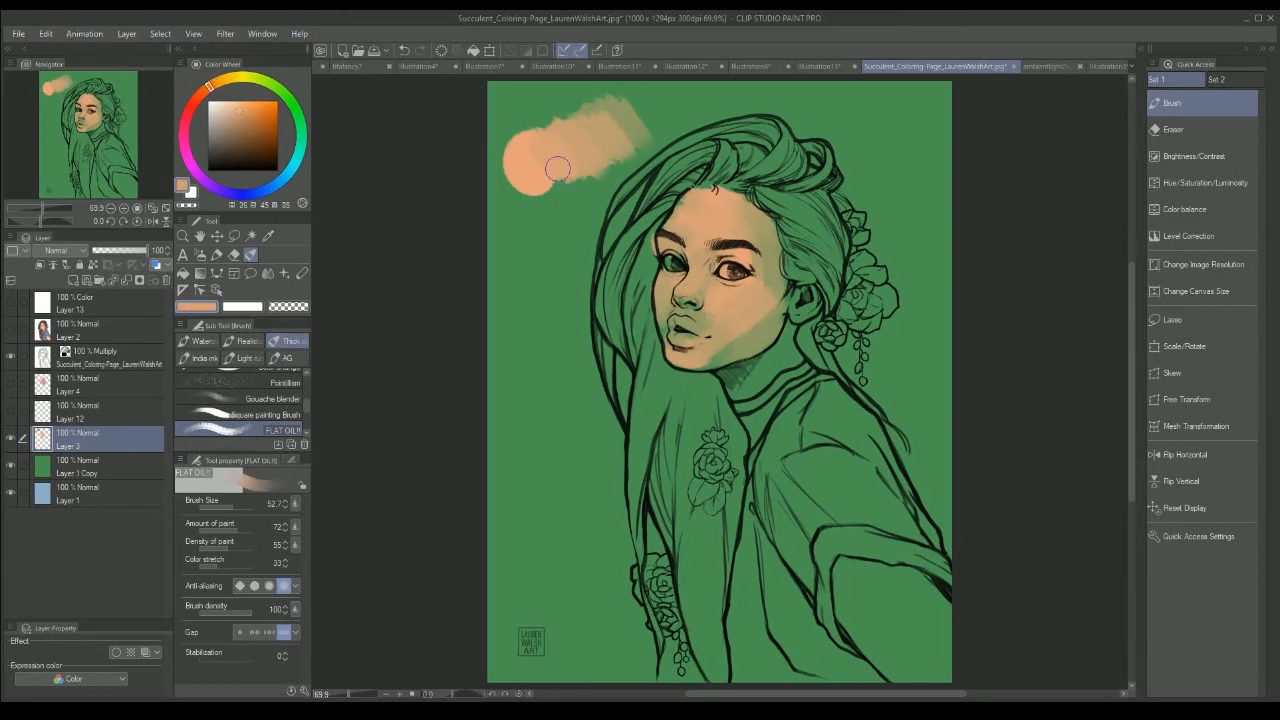
# Step: Brush sampled skin tones over the under-eye area, far cheek, chin and jaw, and tint the lips with muted red
pyautogui.keyDown('alt'); pyautogui.click(728, 292); pyautogui.keyUp('alt')
pyautogui.moveTo(718, 293); pyautogui.dragTo(747, 290)
pyautogui.moveTo(682, 351); pyautogui.dragTo(692, 353)
pyautogui.moveTo(660, 291); pyautogui.dragTo(668, 284)
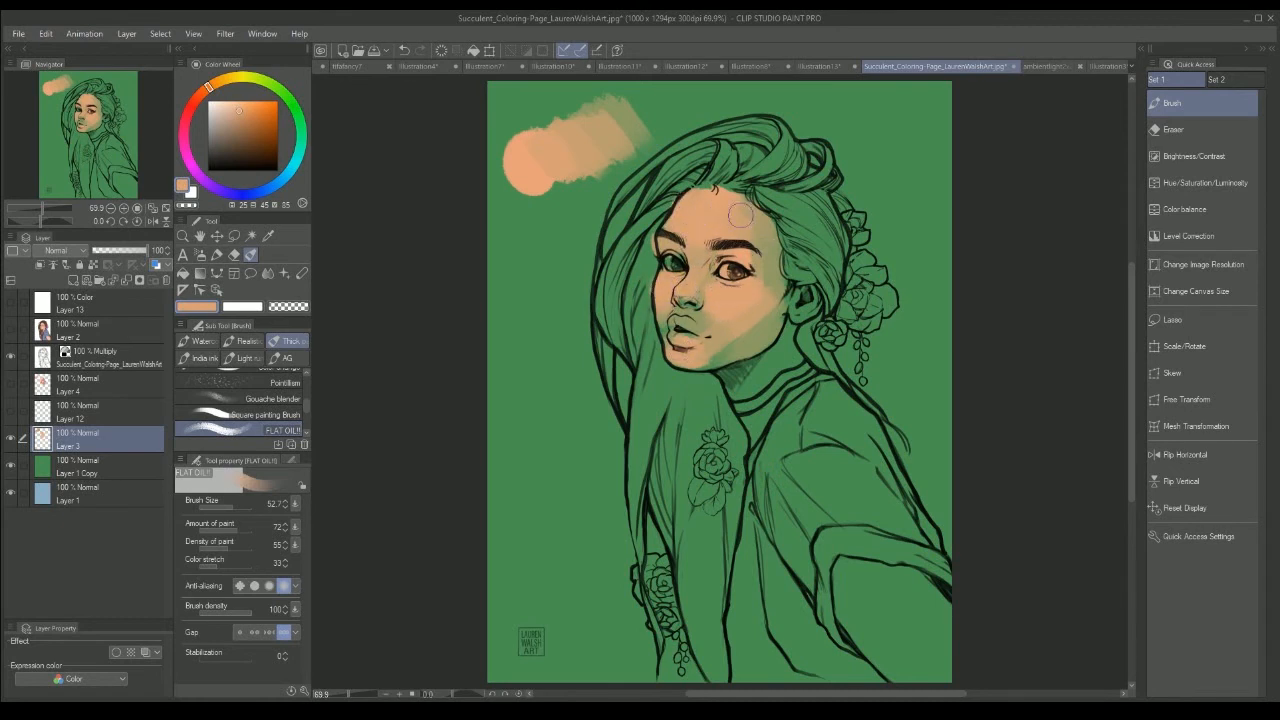
pyautogui.moveTo(729, 371)
pyautogui.mouseDown()
pyautogui.moveTo(741, 391)
pyautogui.moveTo(785, 353)
pyautogui.mouseUp()
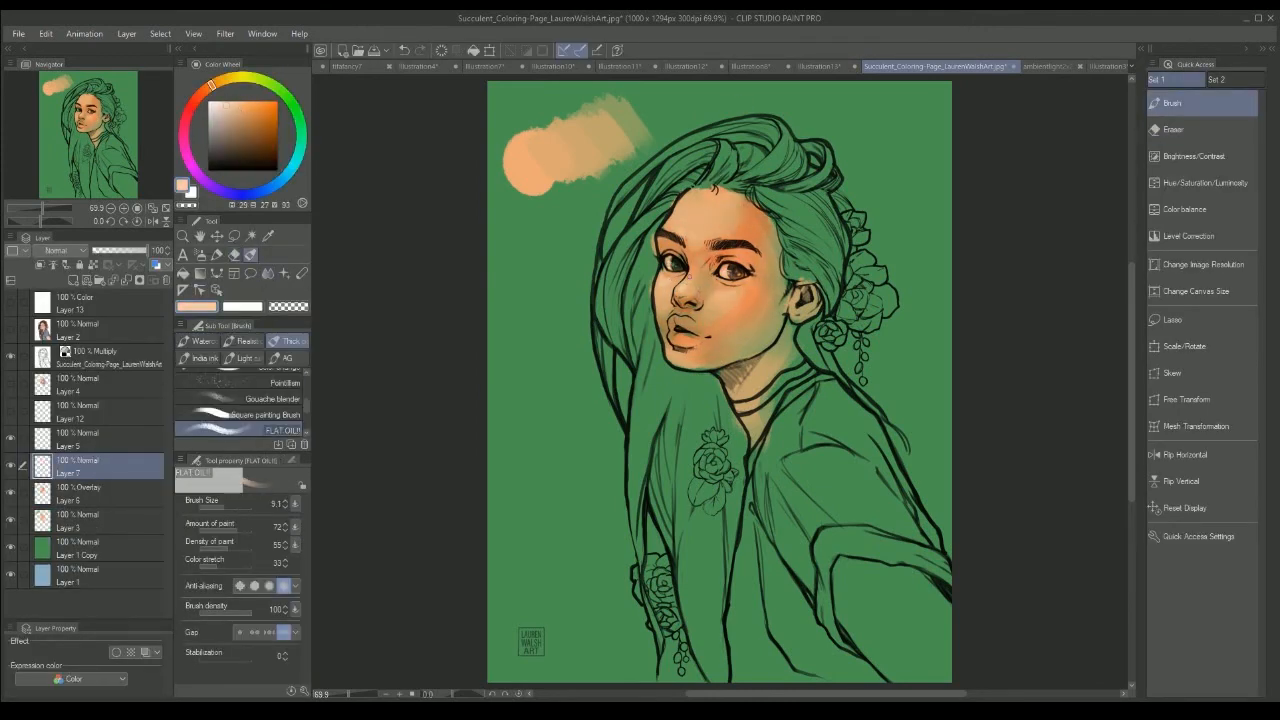
pyautogui.moveTo(676, 343); pyautogui.dragTo(706, 338)
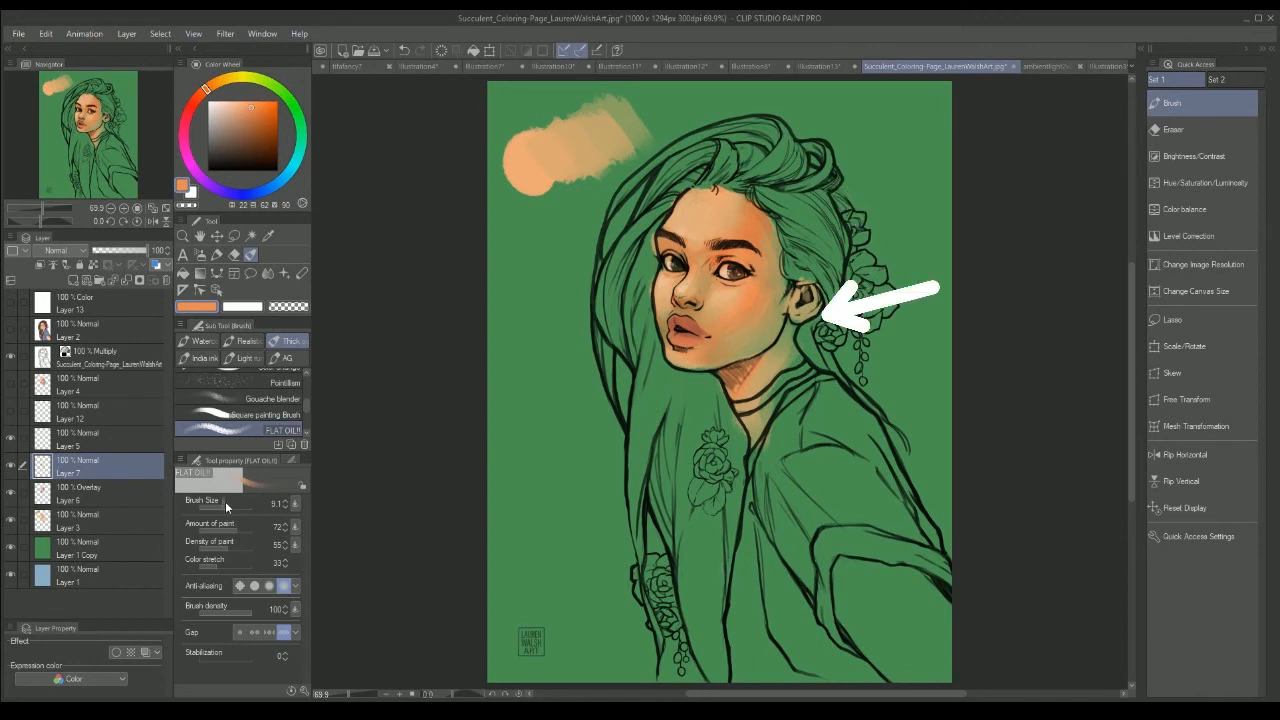
# Step: Add a new layer directly above Layer 1 Copy, sample the background green and set the brush size to 21.9
pyautogui.click(75, 555)
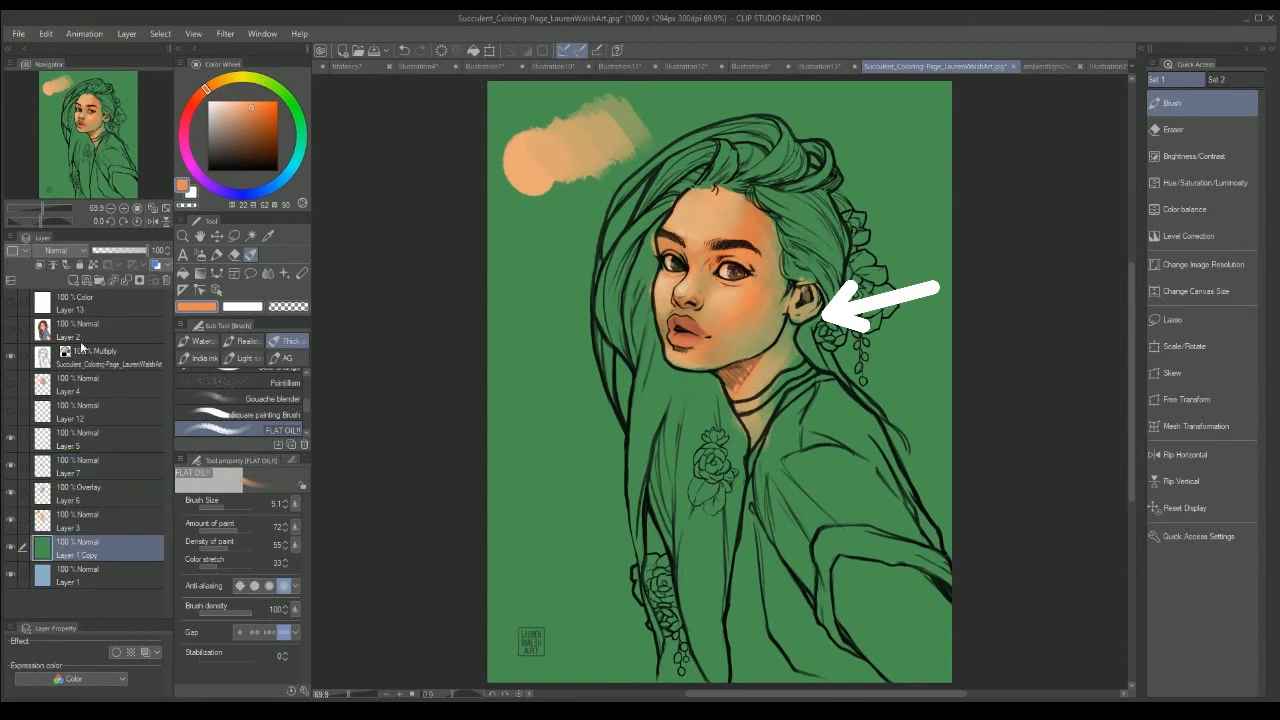
pyautogui.click(73, 278)
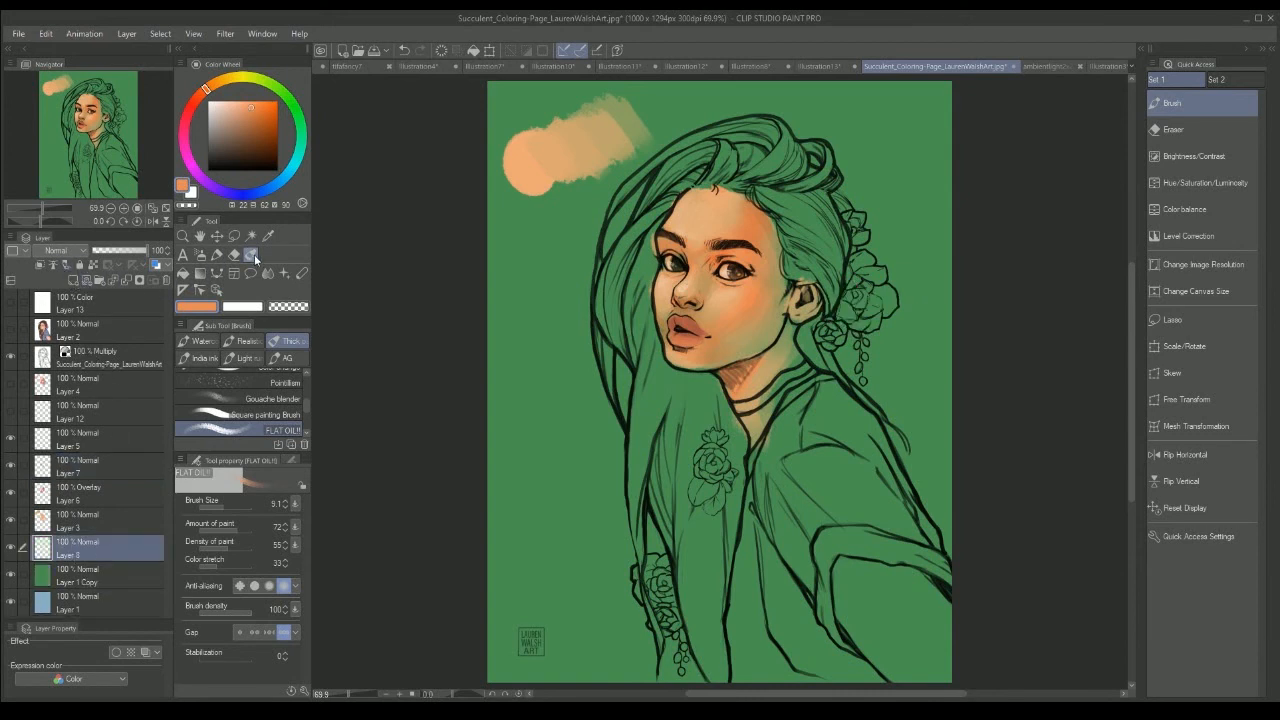
pyautogui.click(229, 507)
pyautogui.click(238, 504)
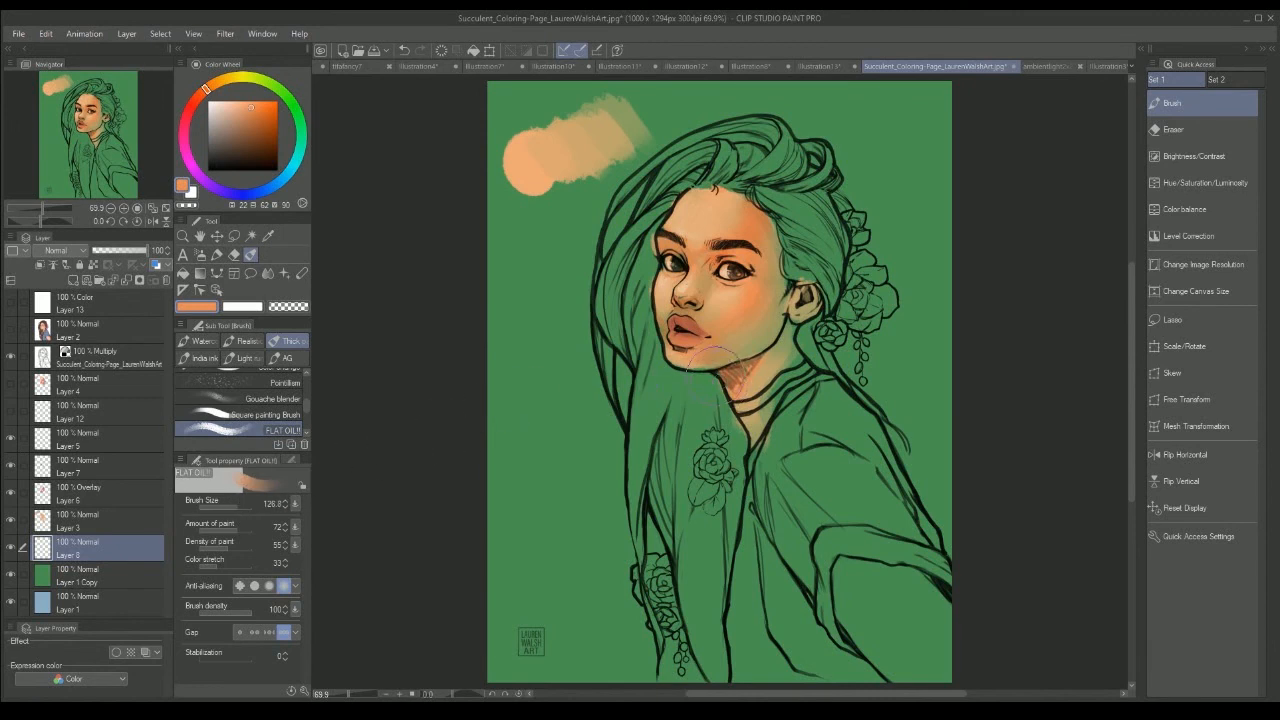
pyautogui.keyDown('alt'); pyautogui.click(566, 423); pyautogui.keyUp('alt')
pyautogui.click(226, 508)
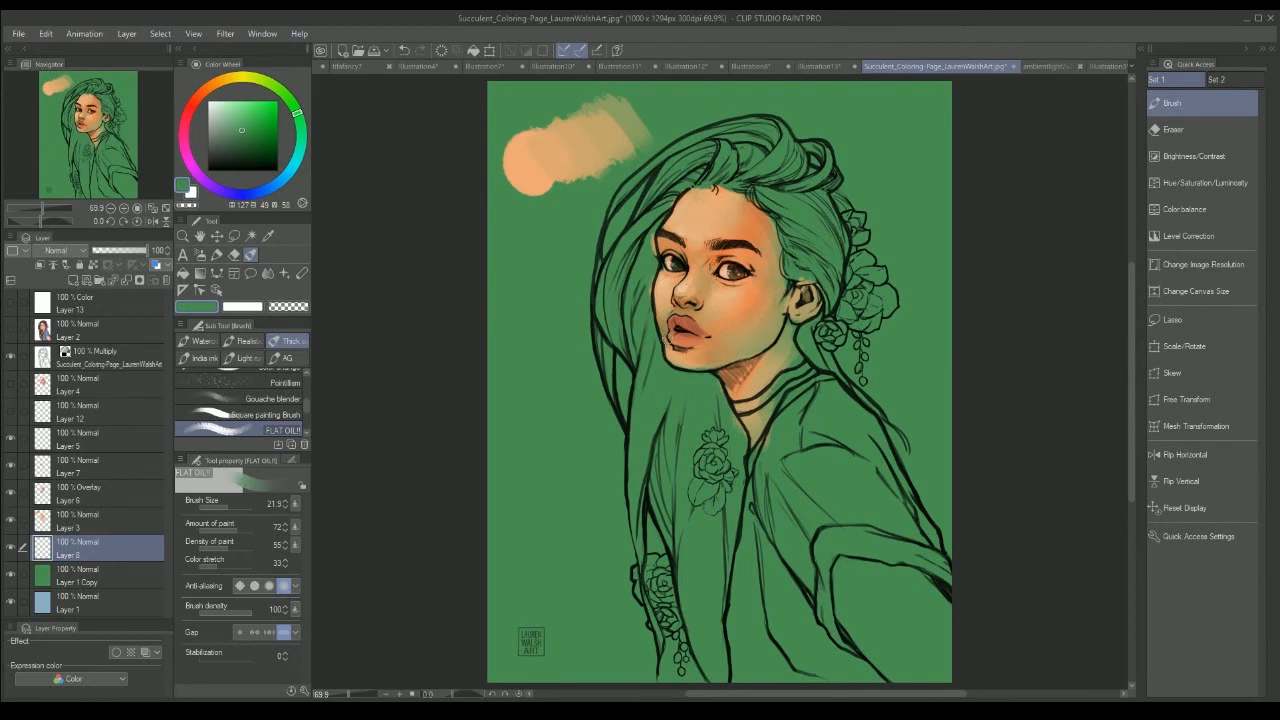
pyautogui.press('e')
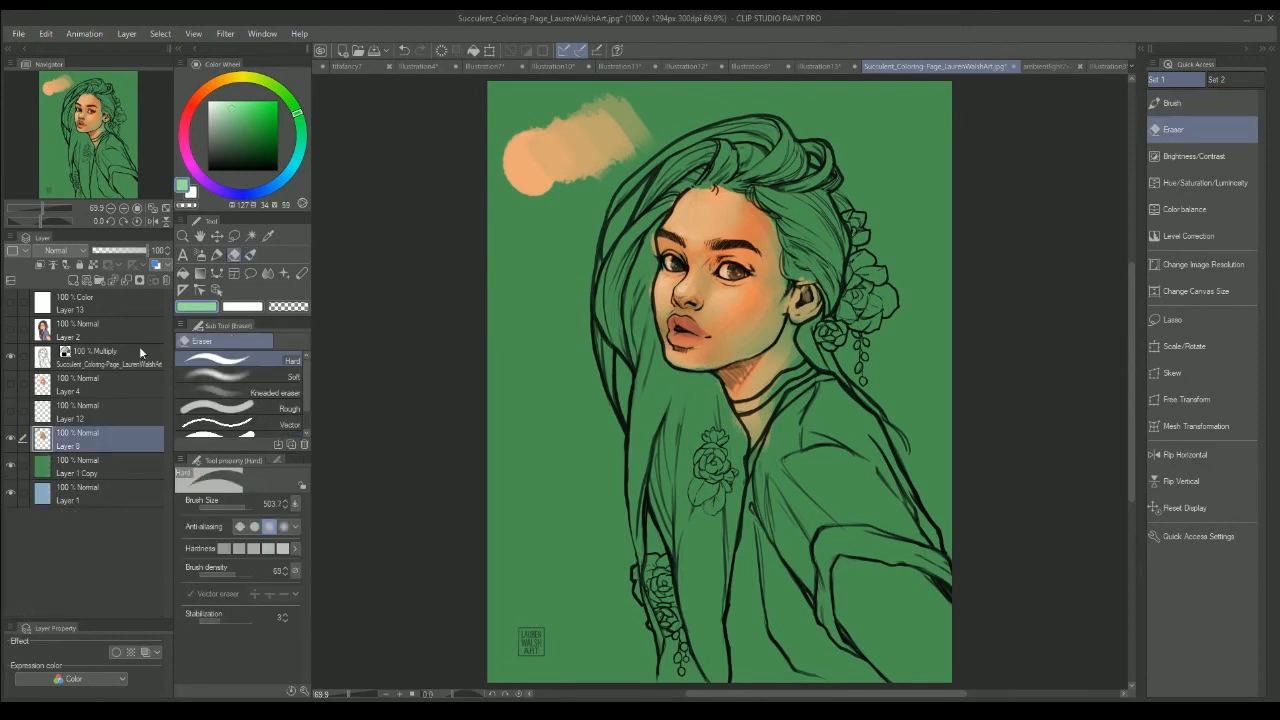
pyautogui.press('b')
# Step: Compare the two skin paintings against the blue and green backgrounds by switching the visibility of Layer 1 Copy, Layer 8 and Layer 4
pyautogui.click(10, 465)
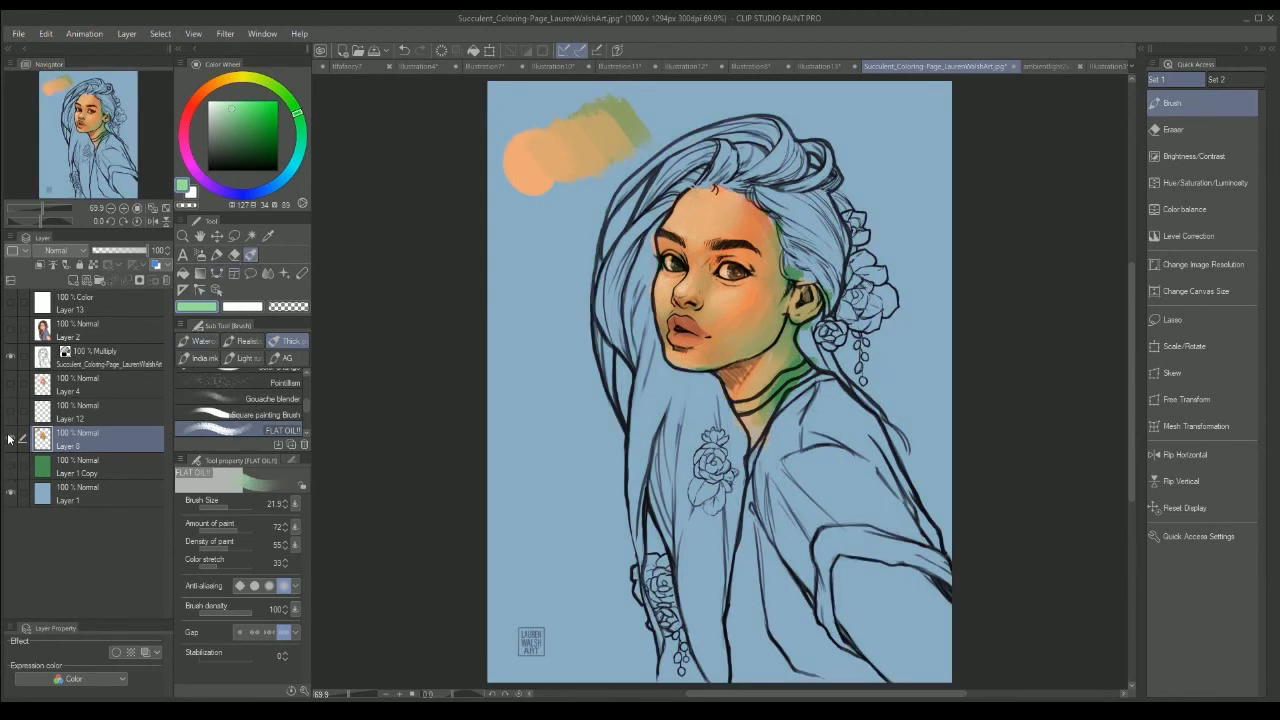
pyautogui.click(11, 465)
pyautogui.click(11, 464)
pyautogui.click(11, 439)
pyautogui.click(11, 384)
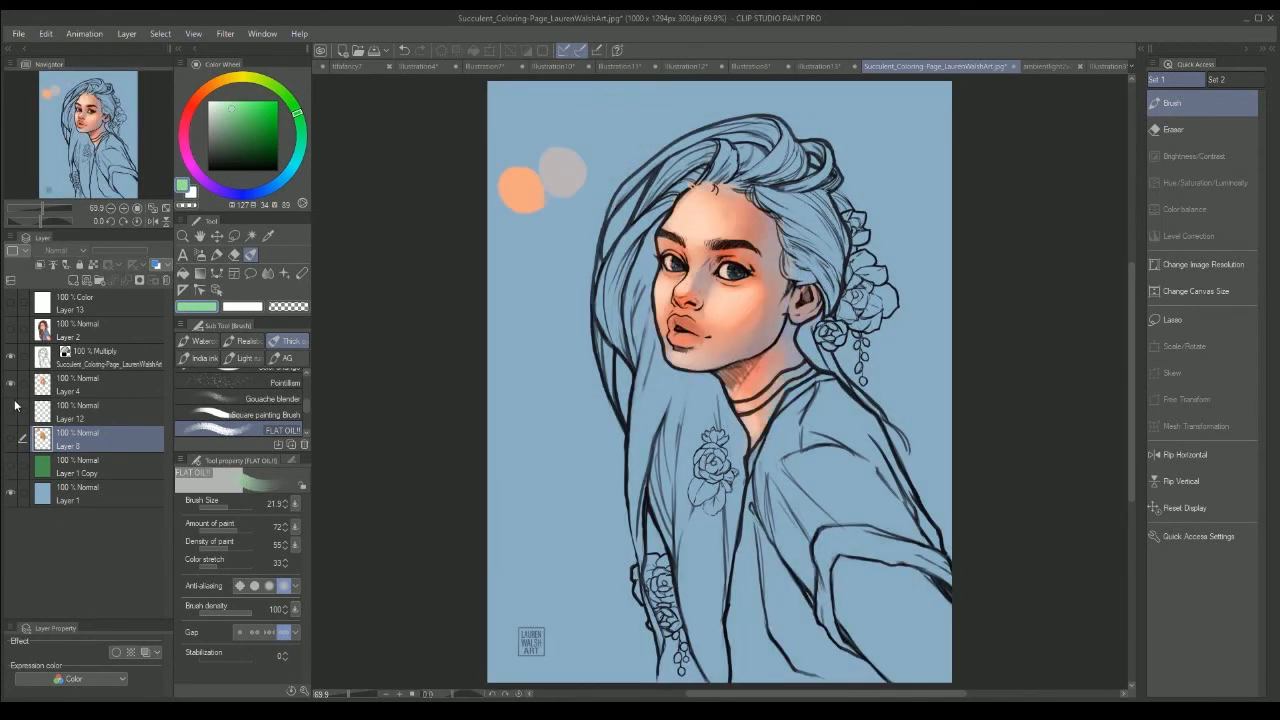
pyautogui.click(11, 465)
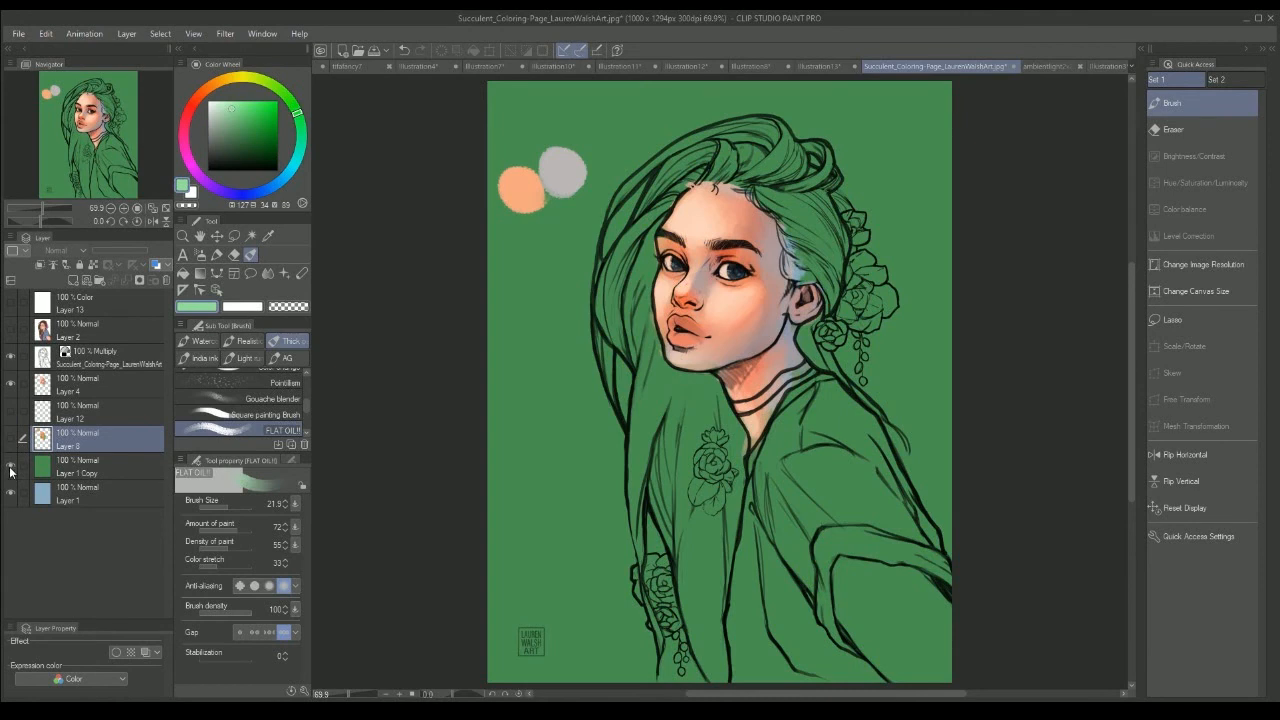